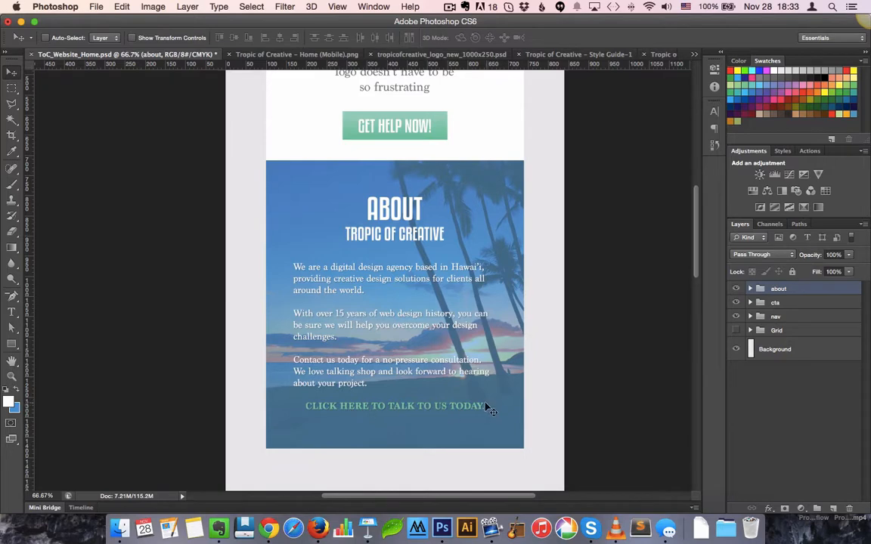
Review the homepage mockup from the navigation header through the call to action to the end of the About section.
{"action": "left_click_drag", "start_coordinate": [384, 179], "coordinate": [363, 307]}
{"action": "left_click_drag", "start_coordinate": [368, 151], "coordinate": [360, 302]}
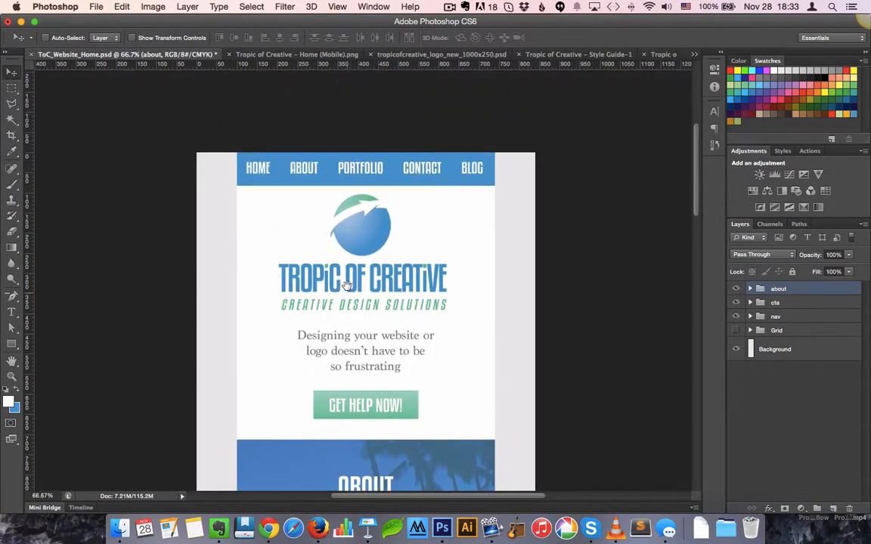
{"action": "left_click_drag", "start_coordinate": [347, 386], "coordinate": [353, 180]}
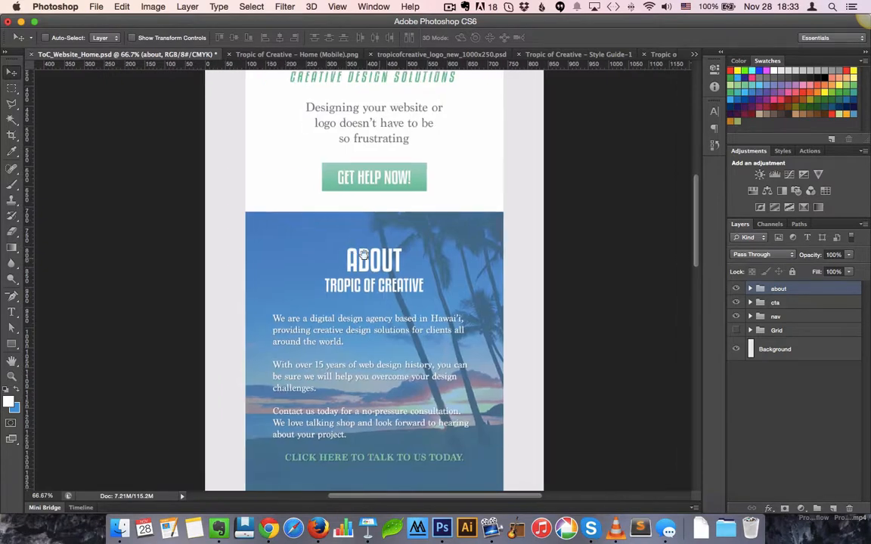
{"action": "left_click_drag", "start_coordinate": [362, 359], "coordinate": [337, 269]}
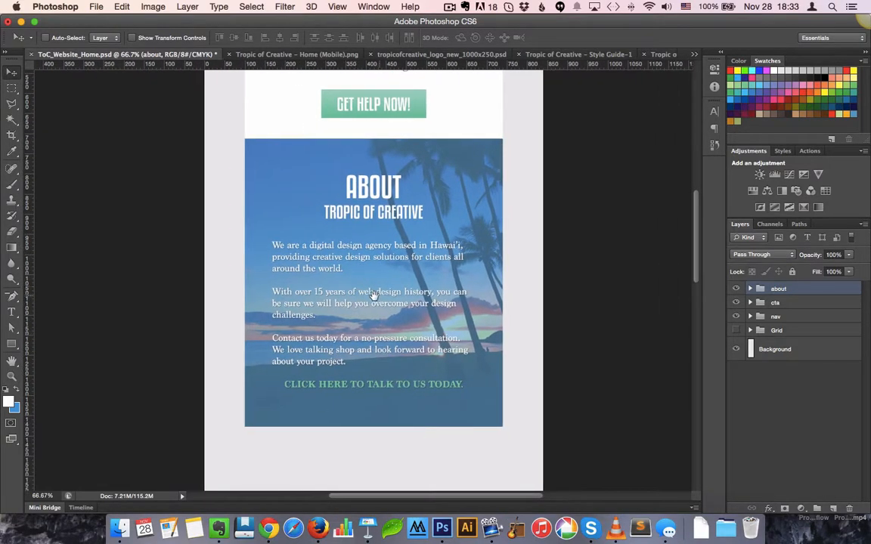
{"action": "left_click_drag", "start_coordinate": [368, 346], "coordinate": [372, 313]}
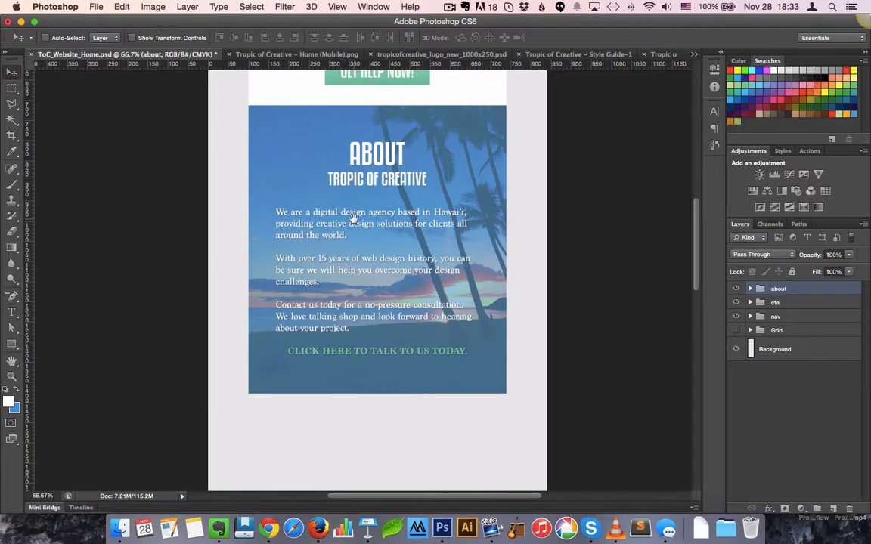
{"action": "scroll", "coordinate": [355, 333], "scroll_direction": "up", "scroll_amount": 5}
{"action": "scroll", "coordinate": [350, 325], "scroll_direction": "down", "scroll_amount": 7}
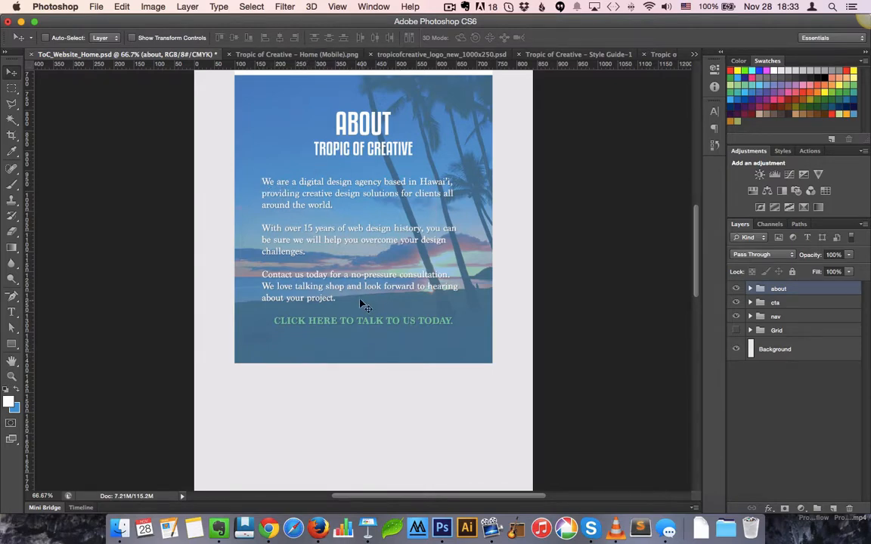
{"action": "scroll", "coordinate": [394, 220], "scroll_direction": "up", "scroll_amount": 10}
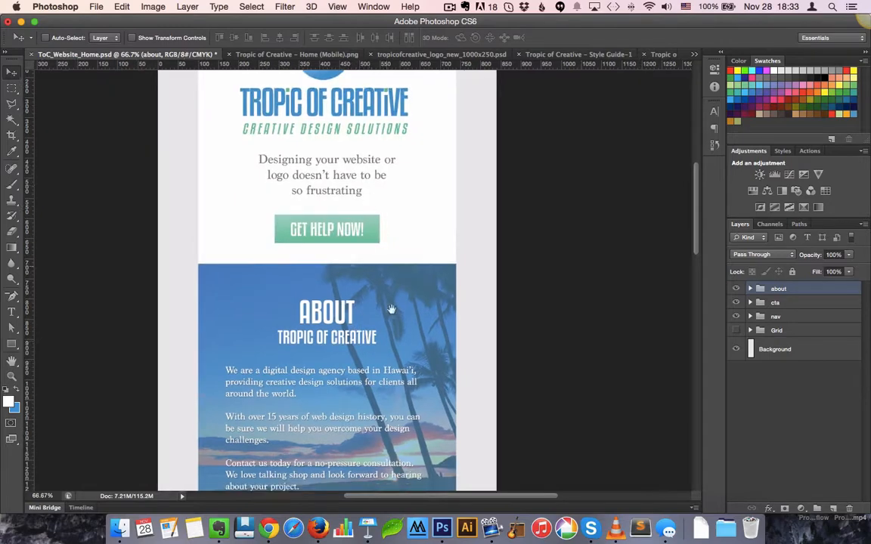
{"action": "scroll", "coordinate": [356, 297], "scroll_direction": "down", "scroll_amount": 5}
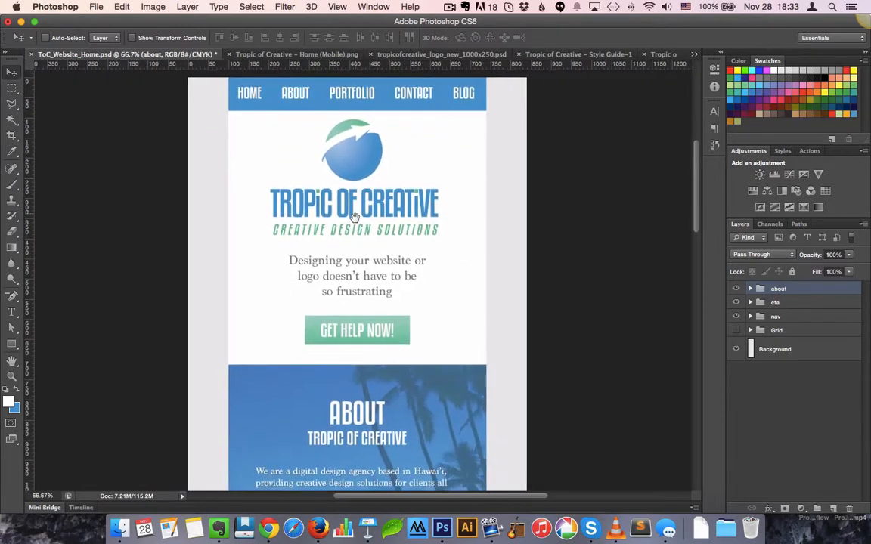
{"action": "scroll", "coordinate": [357, 213], "scroll_direction": "down", "scroll_amount": 11}
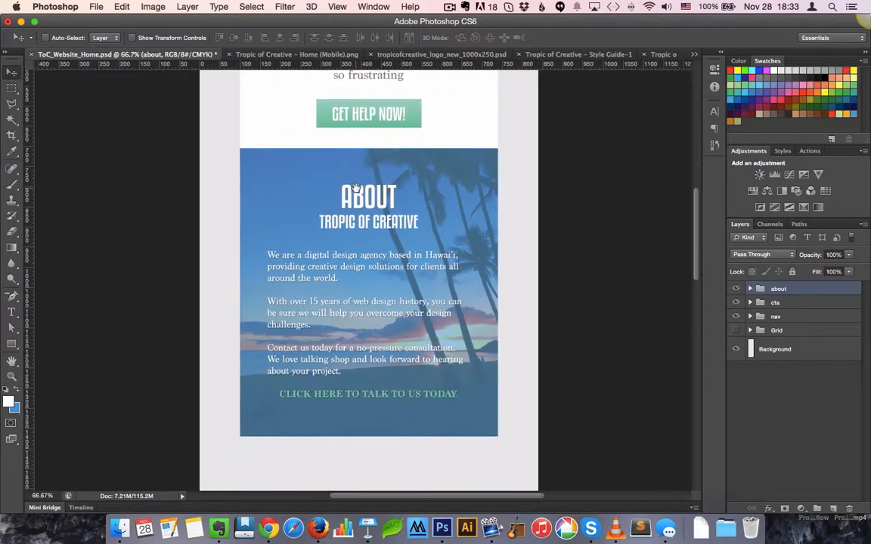
{"action": "scroll", "coordinate": [345, 298], "scroll_direction": "down", "scroll_amount": 8}
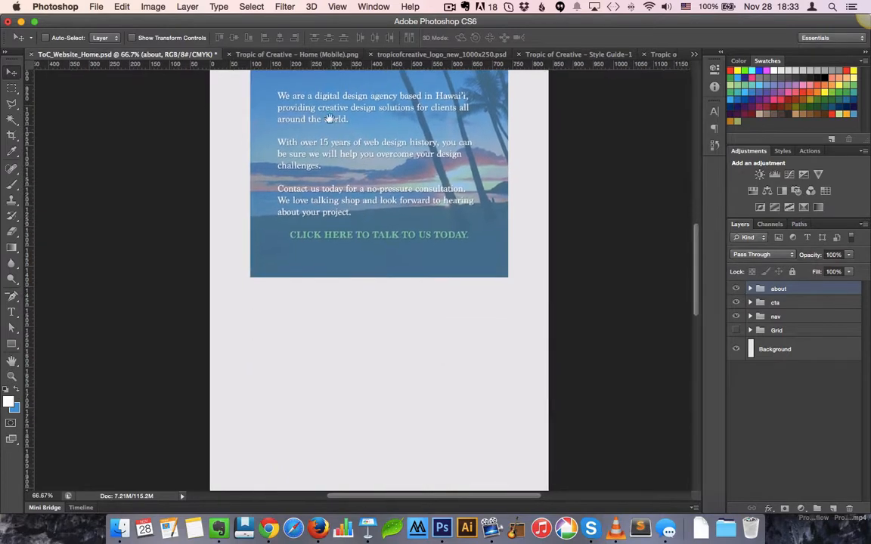
{"action": "left_click", "coordinate": [279, 55]}
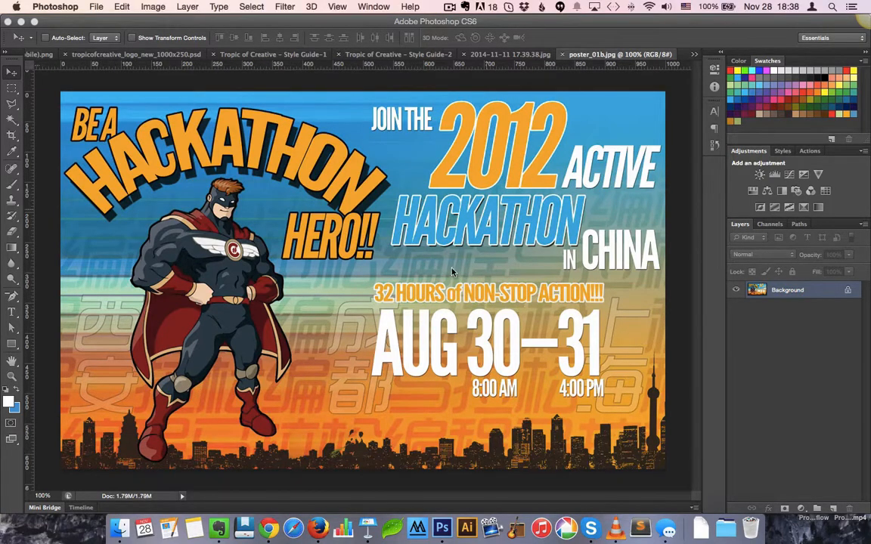
Copy the entire poster_01b.jpg image into ToC_Website_Home.psd and move it mostly off the page's right edge.
{"action": "key", "text": "super+a"}
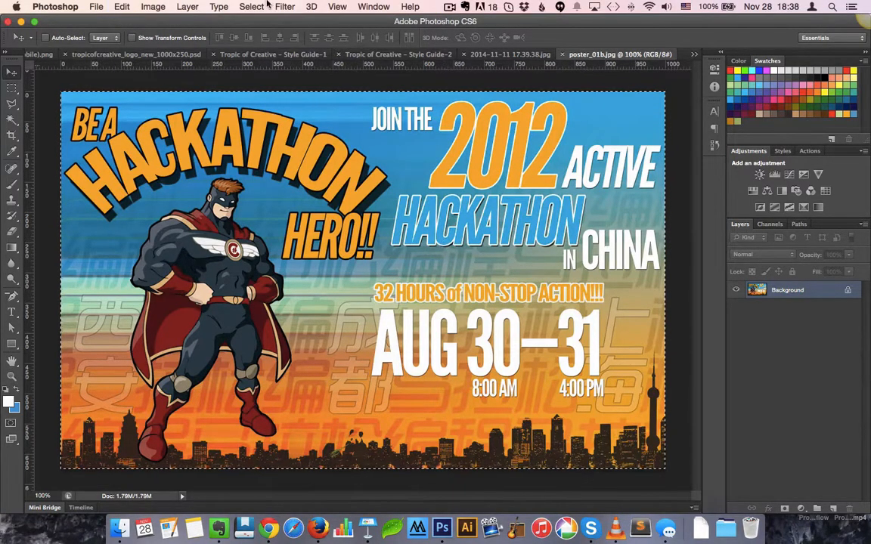
{"action": "left_click", "coordinate": [374, 6]}
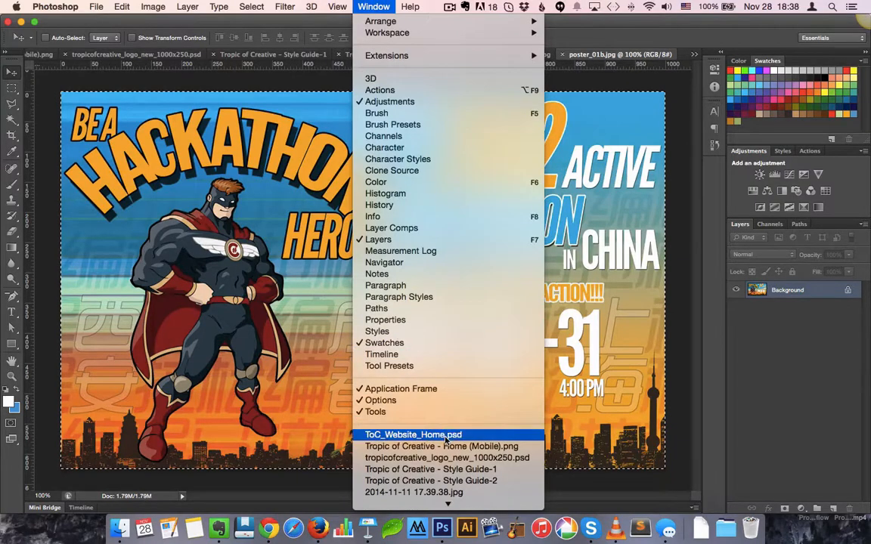
{"action": "left_click", "coordinate": [414, 435]}
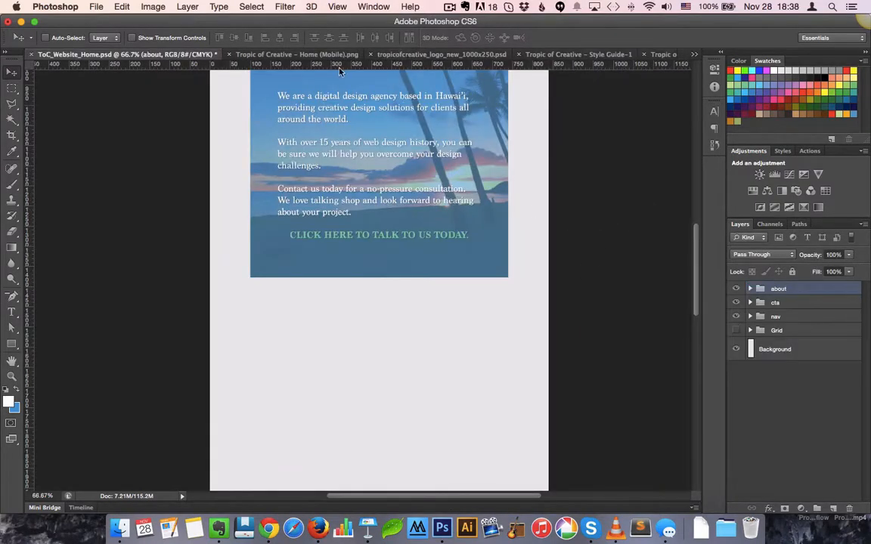
{"action": "key", "text": "super+v"}
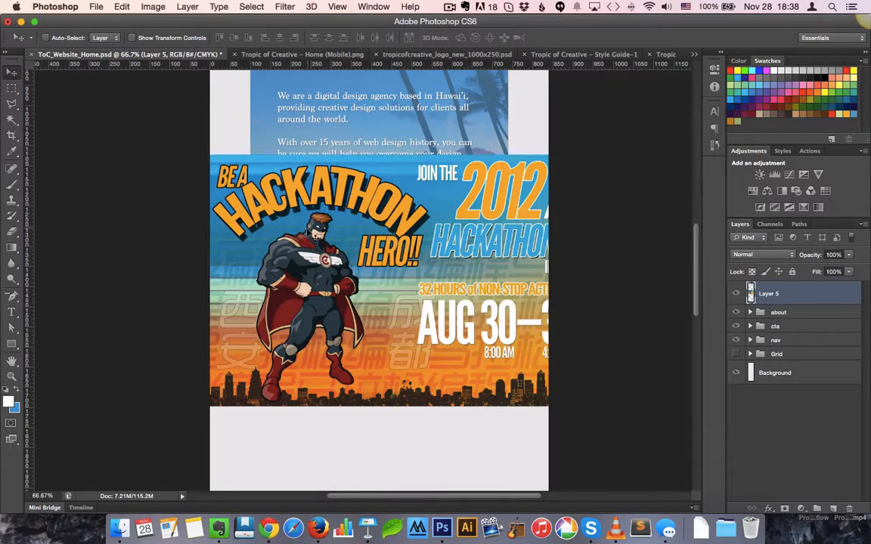
{"action": "left_click_drag", "start_coordinate": [313, 233], "coordinate": [628, 247]}
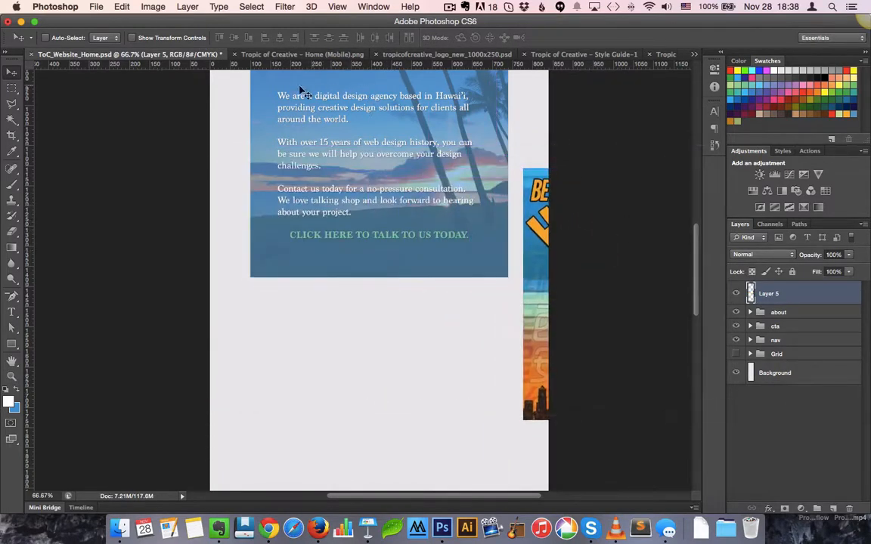
Check the Portfolio section in the mobile wireframe, and duplicate the homepage's about layer group under the name portfolio.
{"action": "left_click", "coordinate": [265, 53]}
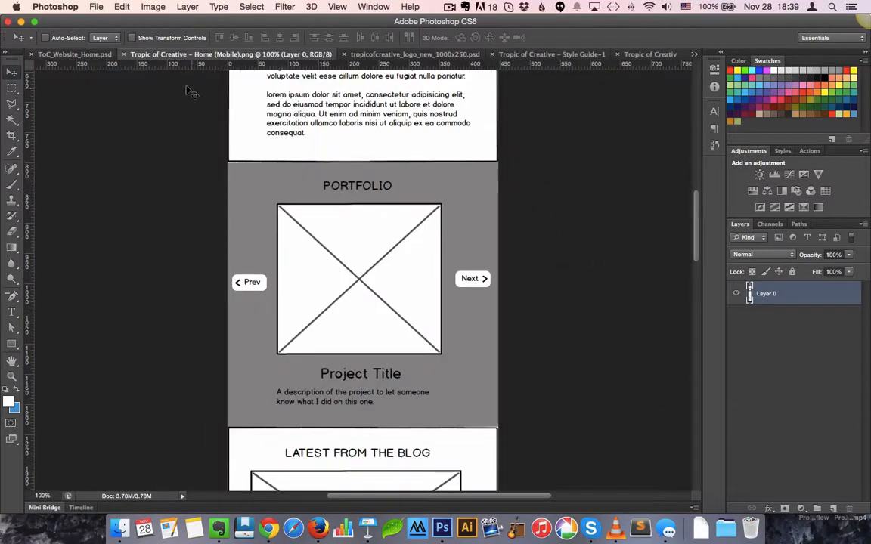
{"action": "left_click", "coordinate": [87, 54]}
{"action": "left_click_drag", "start_coordinate": [363, 175], "coordinate": [311, 238]}
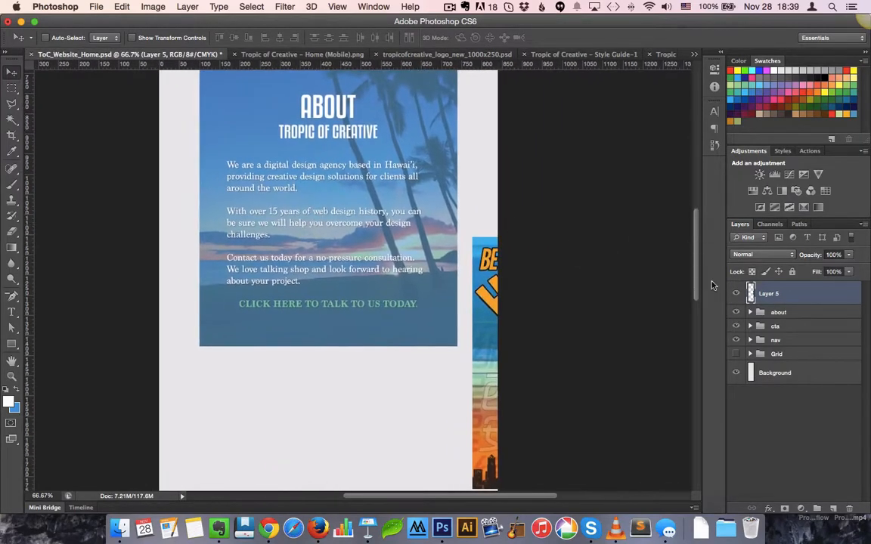
{"action": "left_click", "coordinate": [749, 312]}
{"action": "left_click", "coordinate": [750, 312]}
{"action": "left_click_drag", "start_coordinate": [836, 508], "coordinate": [832, 508]}
{"action": "double_click", "coordinate": [780, 313]}
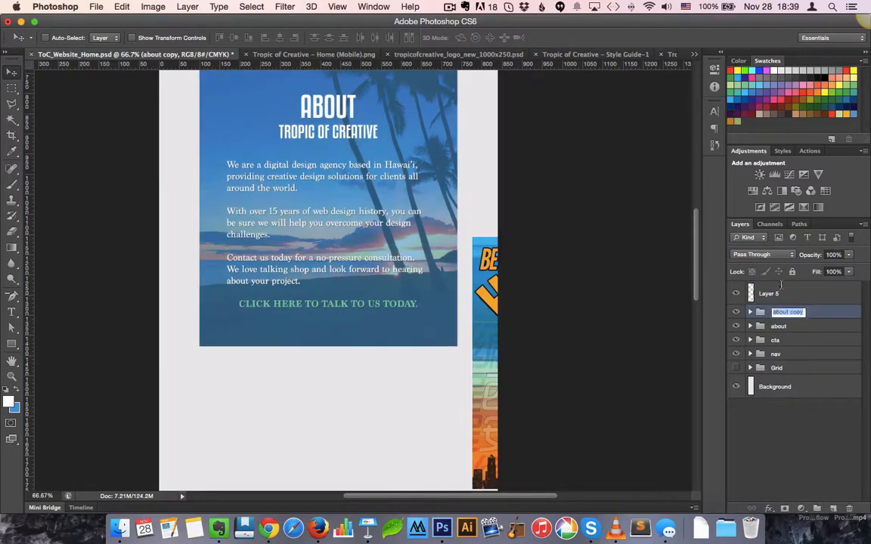
{"action": "type", "text": "portfolio"}
{"action": "key", "text": "Return"}
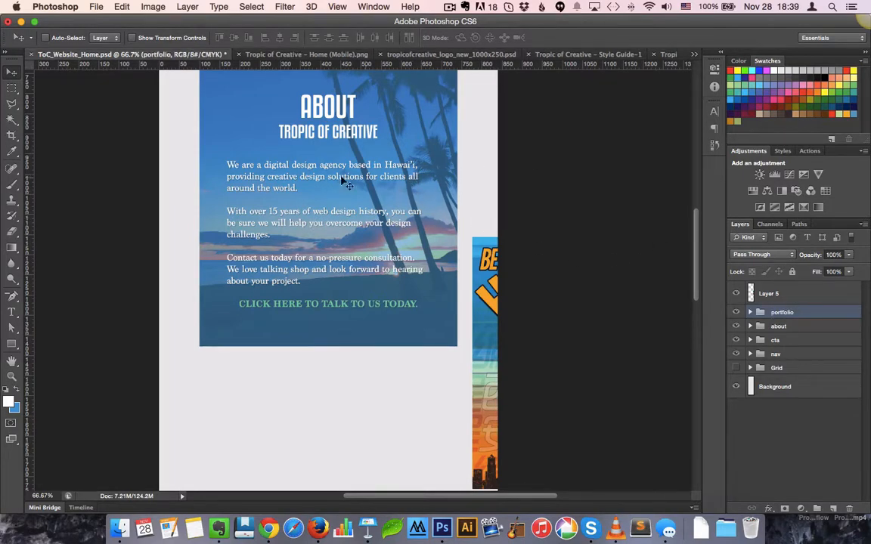
Place the portfolio group's content directly beneath the About section and delete its about bg img layer.
{"action": "left_click_drag", "start_coordinate": [325, 157], "coordinate": [360, 441]}
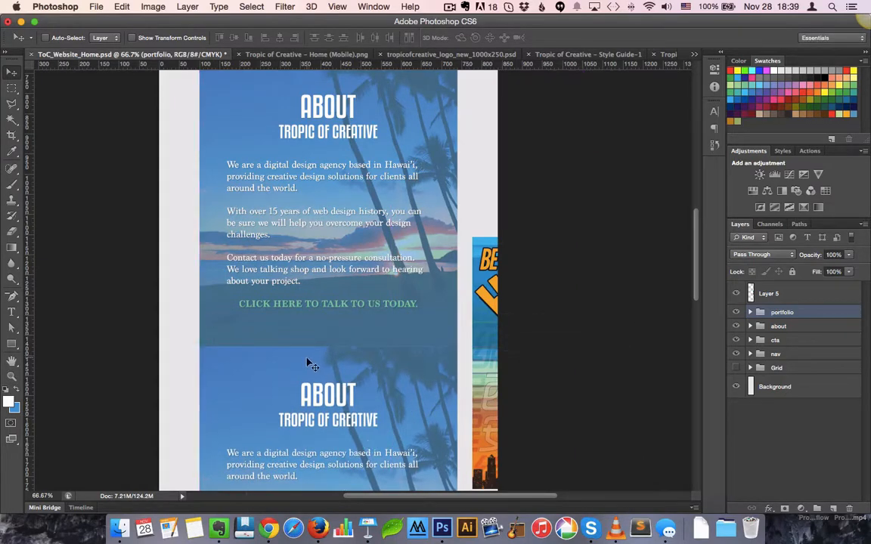
{"action": "scroll", "coordinate": [313, 306], "scroll_direction": "down", "scroll_amount": 5}
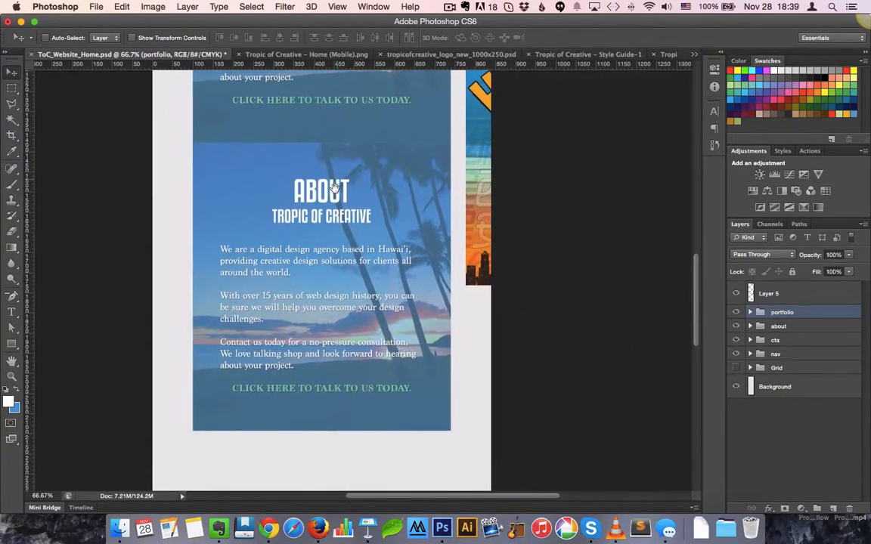
{"action": "left_click", "coordinate": [750, 312]}
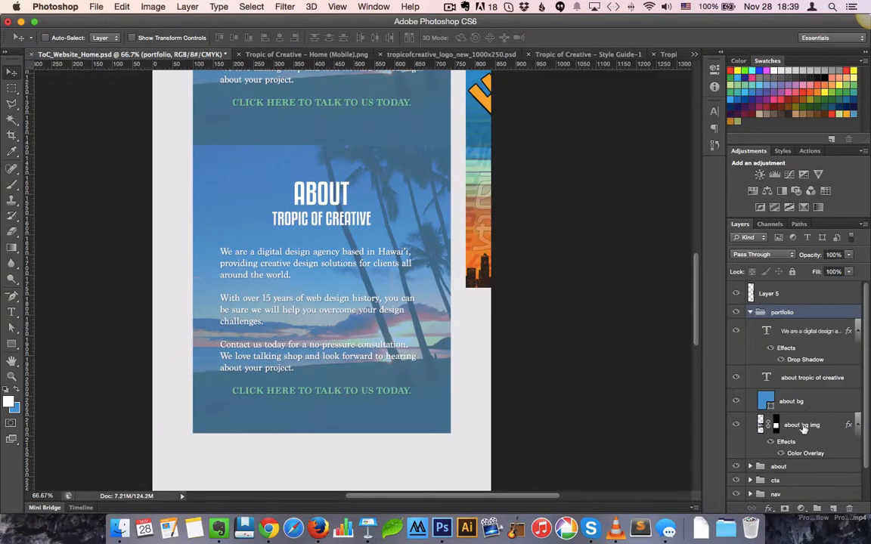
{"action": "left_click_drag", "start_coordinate": [803, 428], "coordinate": [847, 509]}
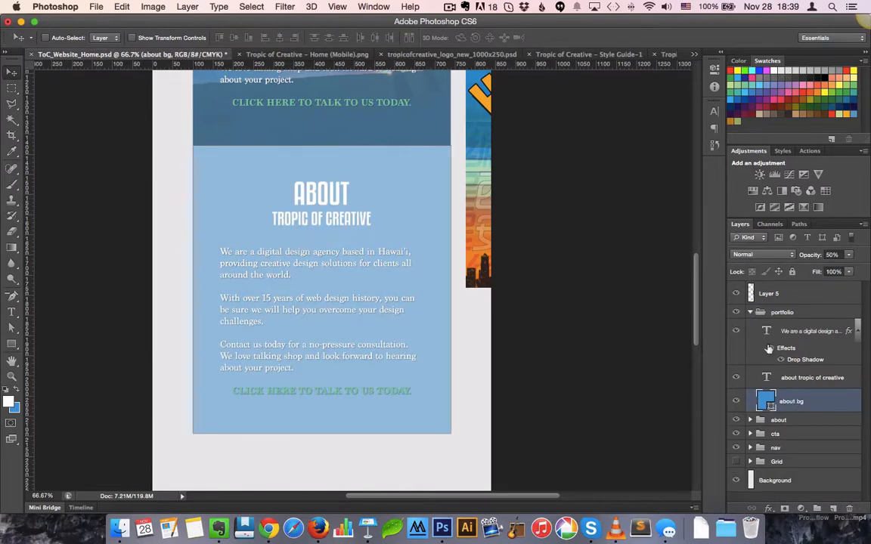
Recolor the portfolio section with a white background shape at 100% opacity and blue heading text.
{"action": "key", "text": "alt+BackSpace"}
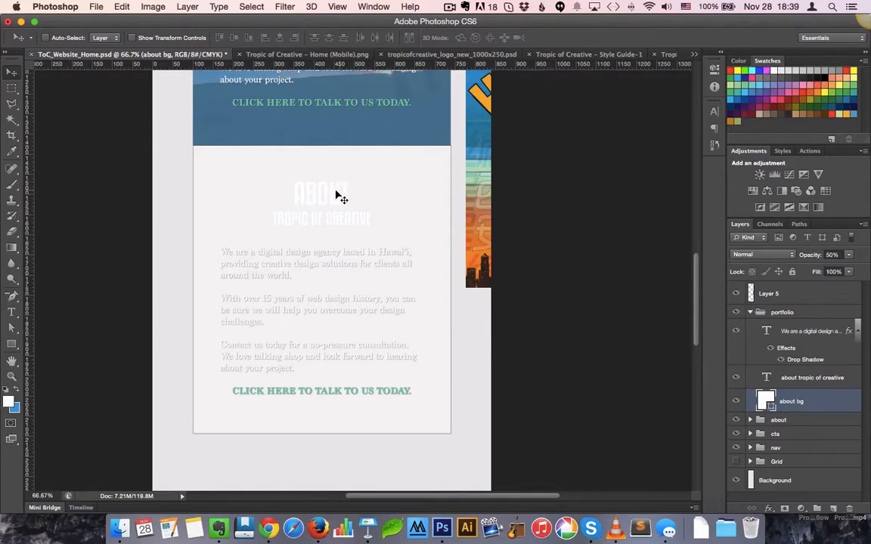
{"action": "left_click", "coordinate": [805, 380]}
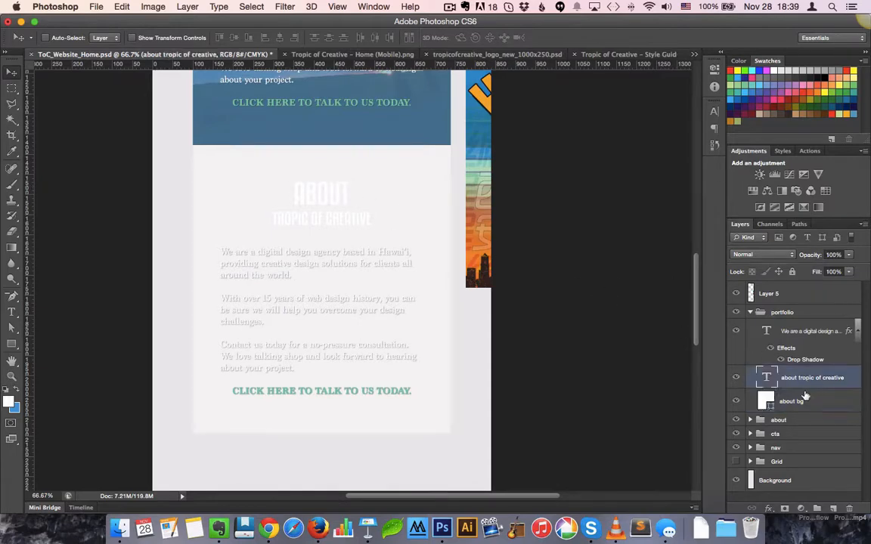
{"action": "key", "text": "super+BackSpace"}
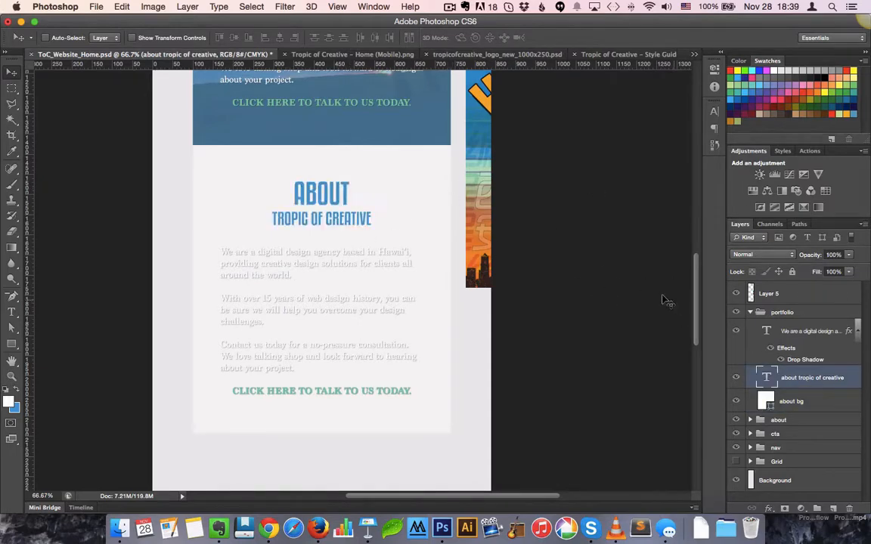
{"action": "left_click", "coordinate": [802, 404]}
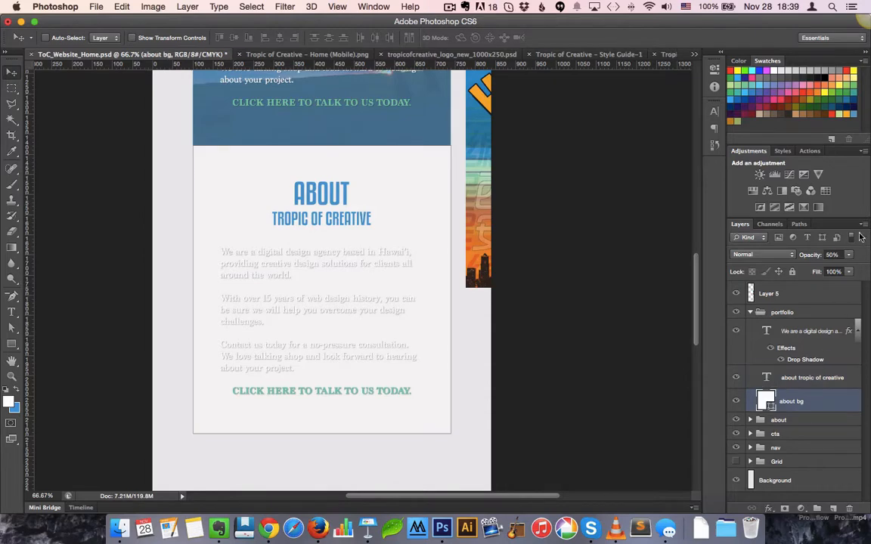
{"action": "left_click", "coordinate": [849, 254]}
{"action": "left_click_drag", "start_coordinate": [839, 271], "coordinate": [851, 270]}
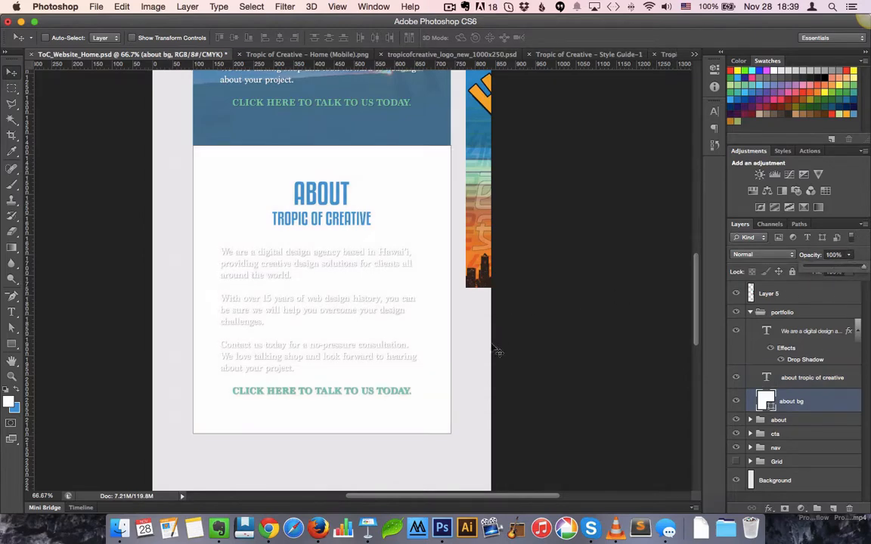
Change the duplicated section's heading from ABOUT to "portfolio" and delete the TROPIC OF CREATIVE subtitle line.
{"action": "key", "text": "t"}
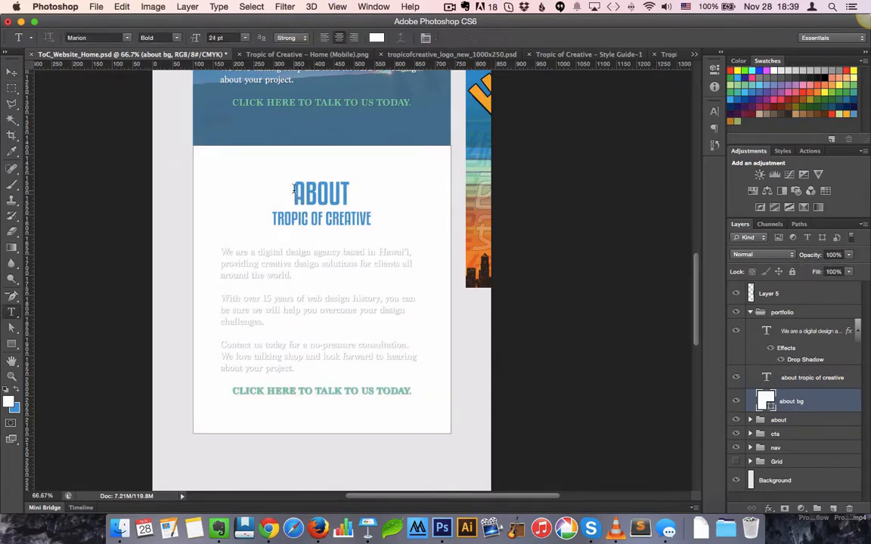
{"action": "double_click", "coordinate": [318, 194]}
{"action": "type", "text": "portfo"}
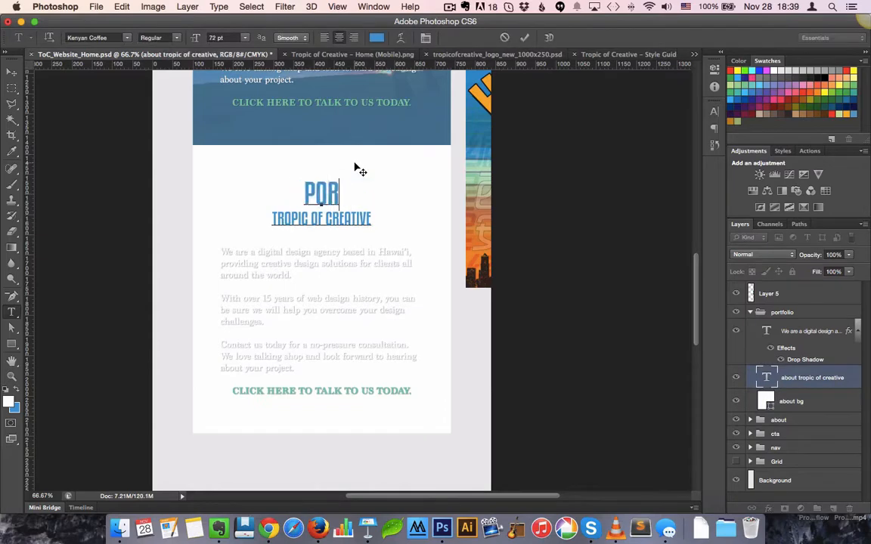
{"action": "type", "text": "lio"}
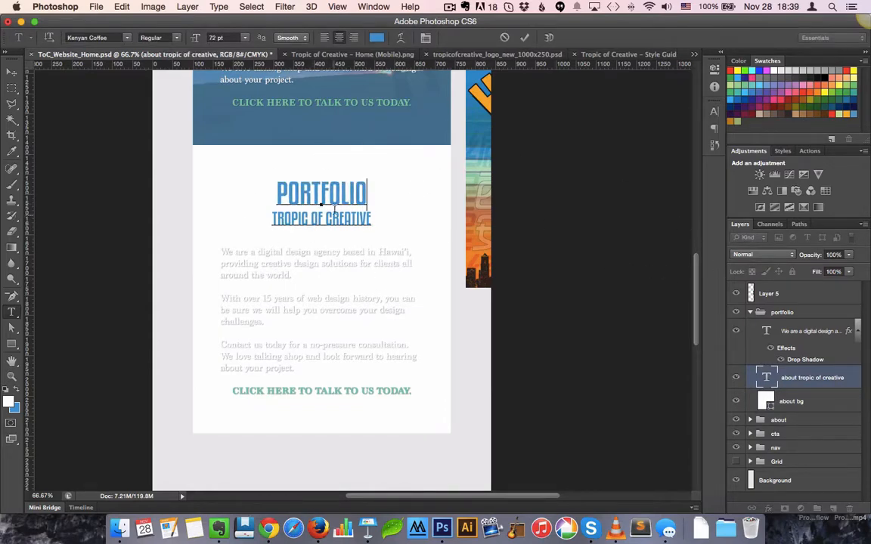
{"action": "left_click_drag", "start_coordinate": [270, 219], "coordinate": [372, 219]}
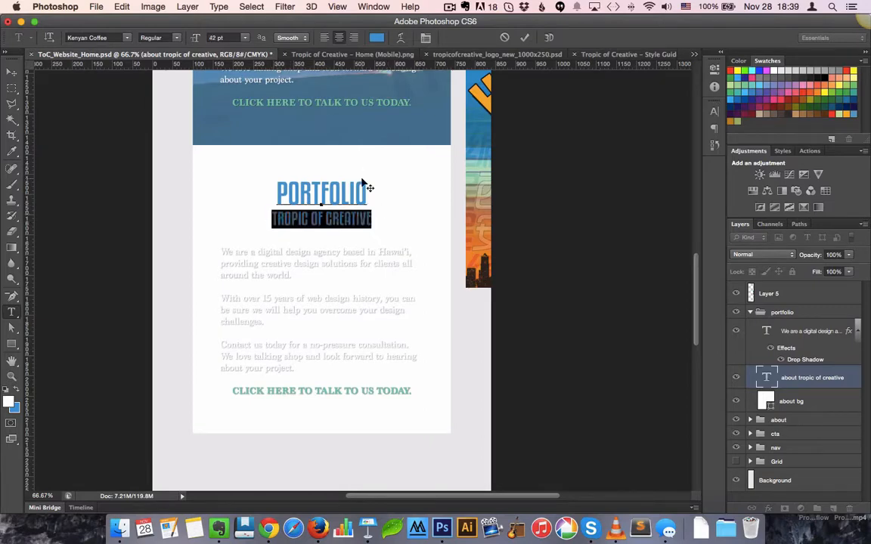
{"action": "key", "text": "BackSpace"}
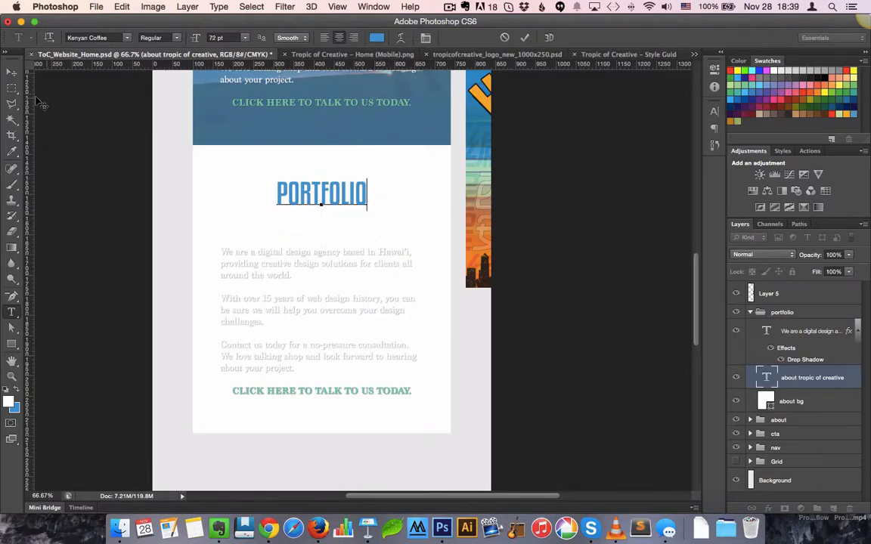
{"action": "left_click", "coordinate": [12, 71]}
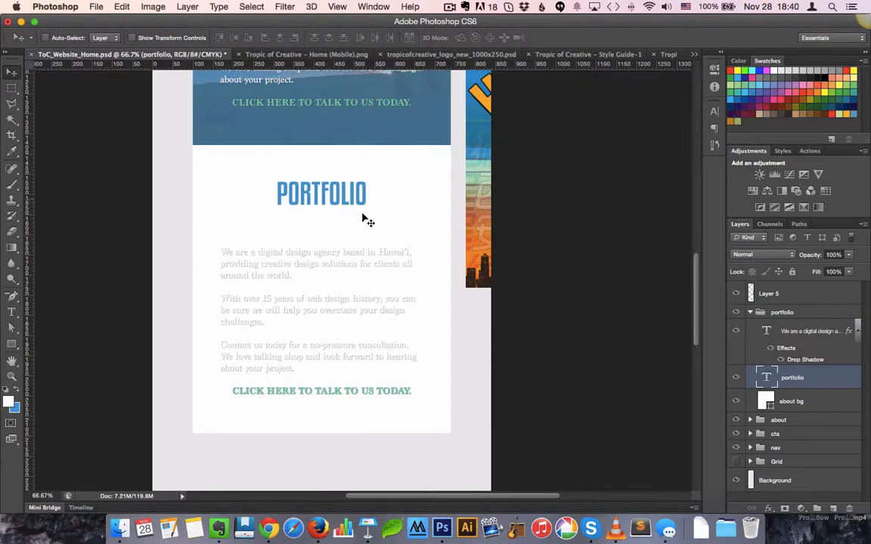
{"action": "left_click_drag", "start_coordinate": [322, 287], "coordinate": [329, 187]}
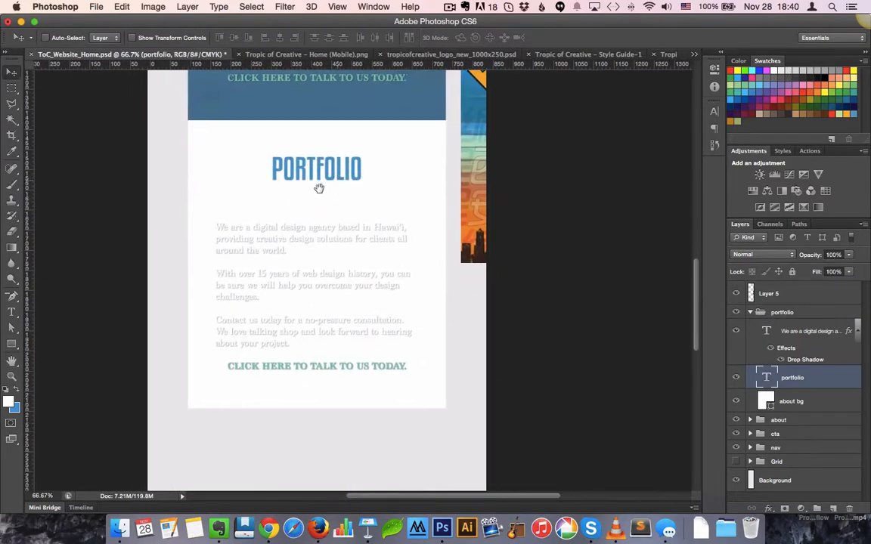
Move the agency description text block down to the lower edge of the white portfolio section.
{"action": "right_click", "coordinate": [253, 239]}
{"action": "left_click", "coordinate": [294, 240]}
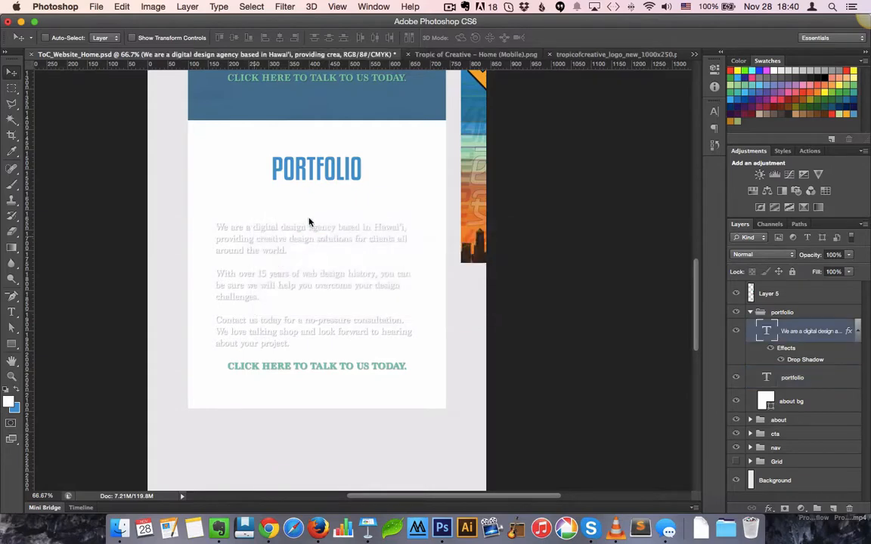
{"action": "left_click_drag", "start_coordinate": [326, 311], "coordinate": [336, 420]}
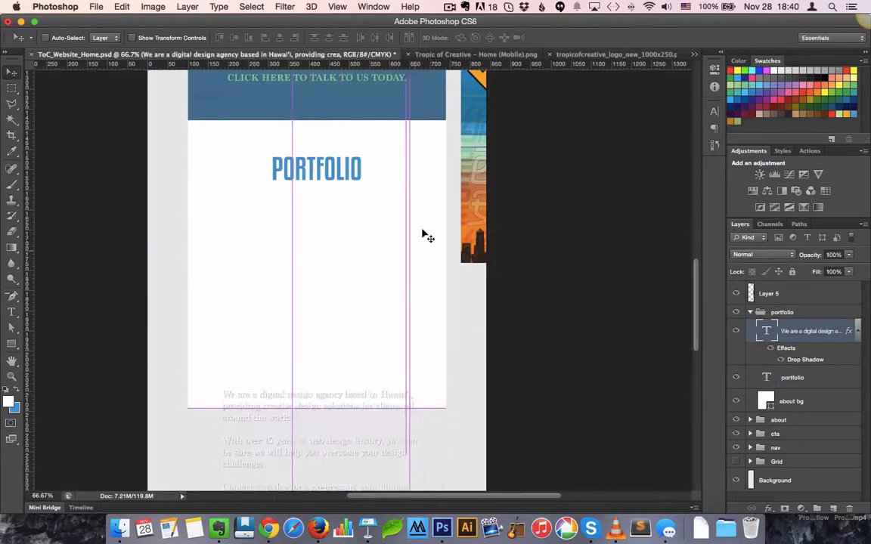
Put Layer 5 inside the portfolio group and place its hackathon image over the white section below the heading.
{"action": "left_click", "coordinate": [793, 293]}
{"action": "mouse_move", "coordinate": [793, 292]}
{"action": "left_mouse_down"}
{"action": "mouse_move", "coordinate": [803, 314]}
{"action": "mouse_move", "coordinate": [794, 306]}
{"action": "left_mouse_up"}
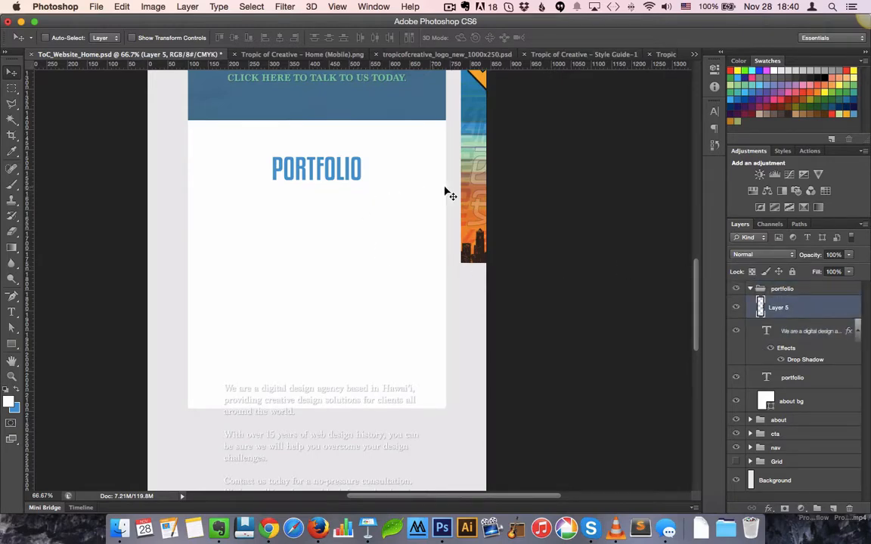
{"action": "left_click_drag", "start_coordinate": [446, 192], "coordinate": [257, 269]}
Scale the hackathon image to about 63.8% to span the section's width, and place it lower beneath the PORTFOLIO heading.
{"action": "key", "text": "super+t"}
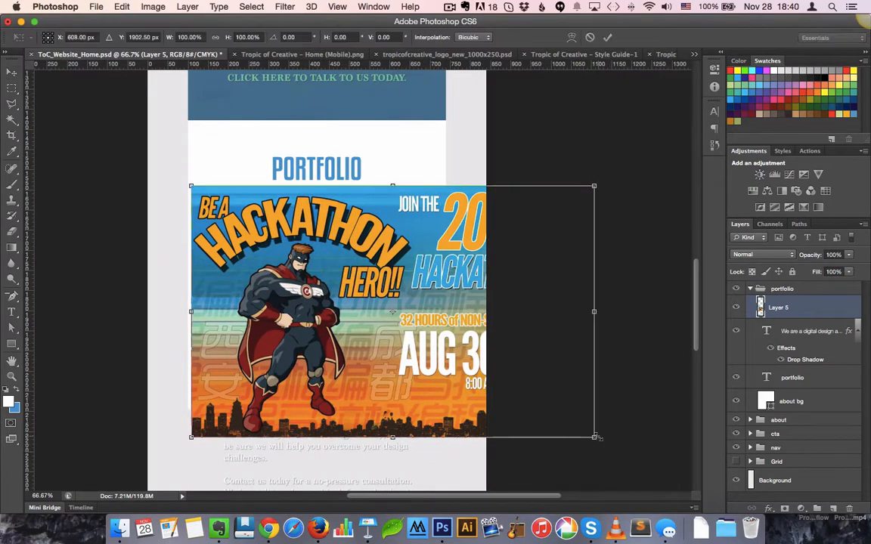
{"action": "left_click_drag", "start_coordinate": [595, 437], "coordinate": [437, 365]}
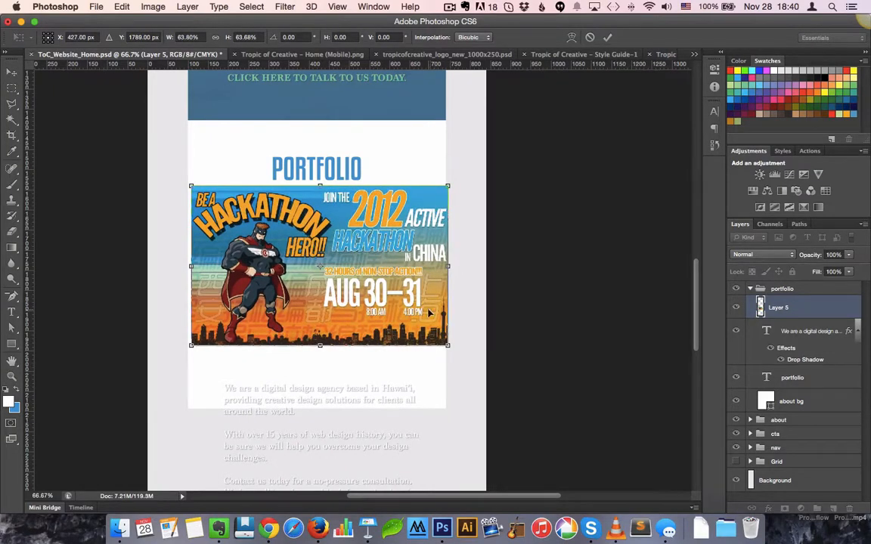
{"action": "left_click_drag", "start_coordinate": [290, 273], "coordinate": [284, 292]}
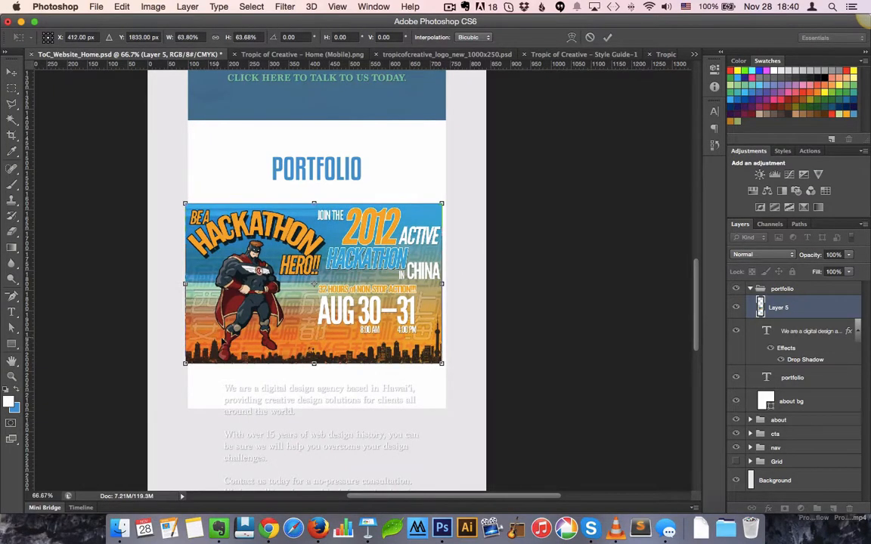
{"action": "left_click_drag", "start_coordinate": [203, 304], "coordinate": [207, 286]}
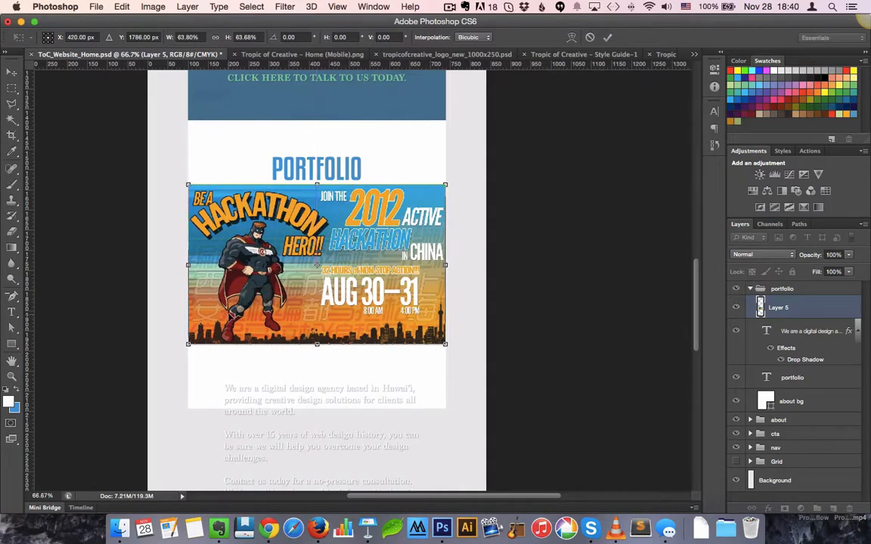
{"action": "key", "text": "Return"}
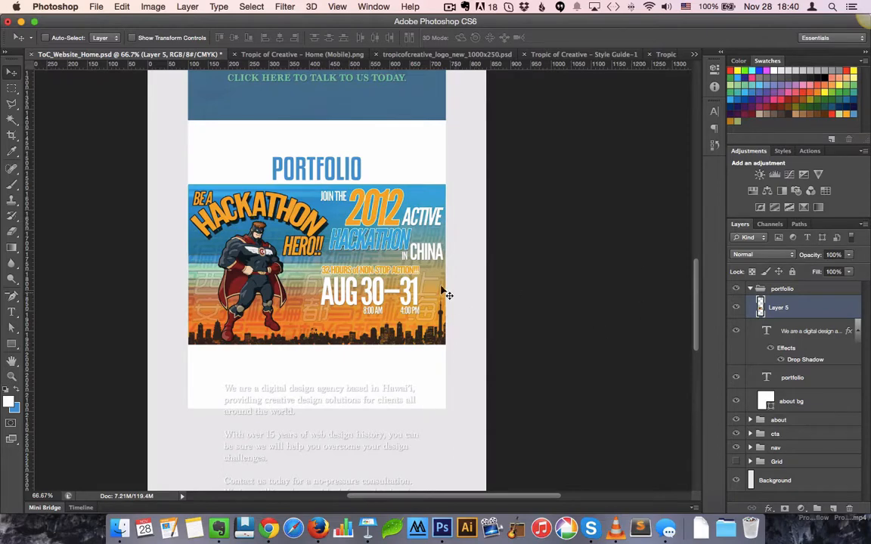
{"action": "left_click_drag", "start_coordinate": [326, 275], "coordinate": [325, 316]}
{"action": "key", "text": "Down"}
{"action": "key", "text": "Down"}
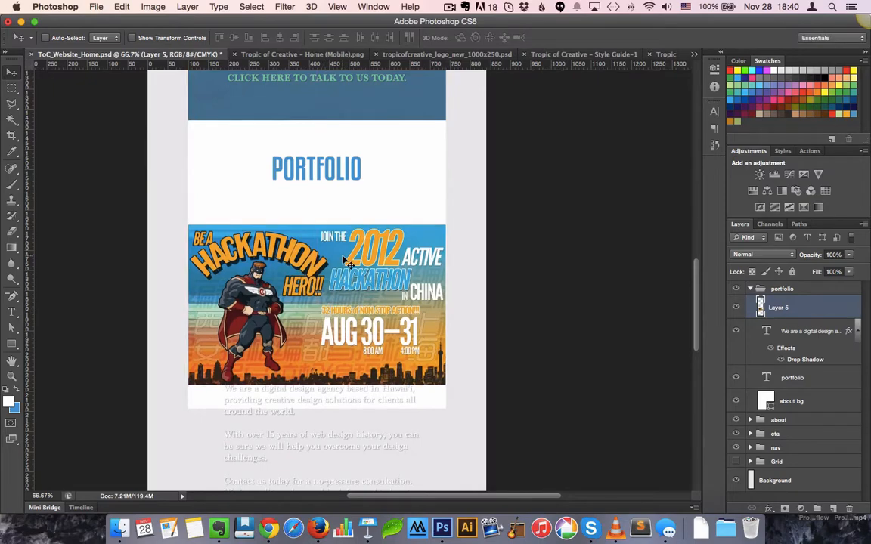
Enlarge the hackathon image to about 100.5% and fit its right edge flush with the white section's edge.
{"action": "key", "text": "super+1"}
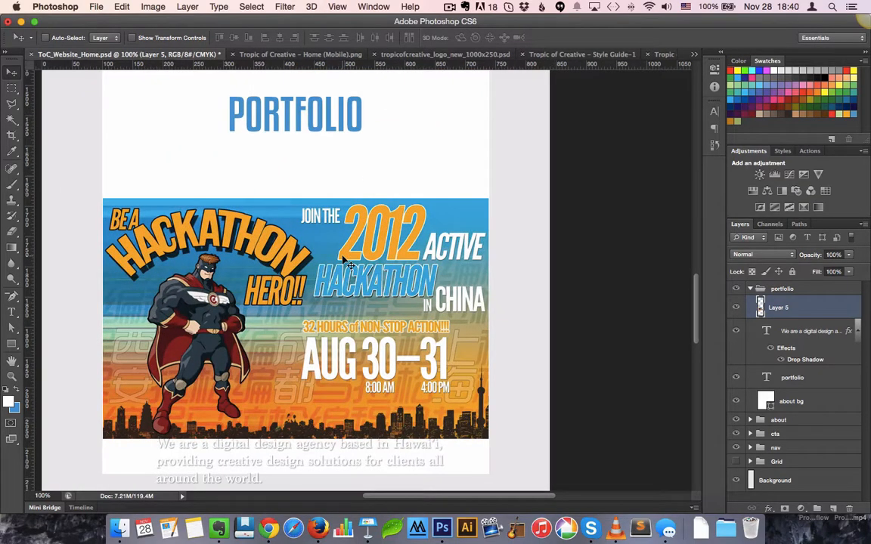
{"action": "key", "text": "super+equal"}
{"action": "key", "text": "super+t"}
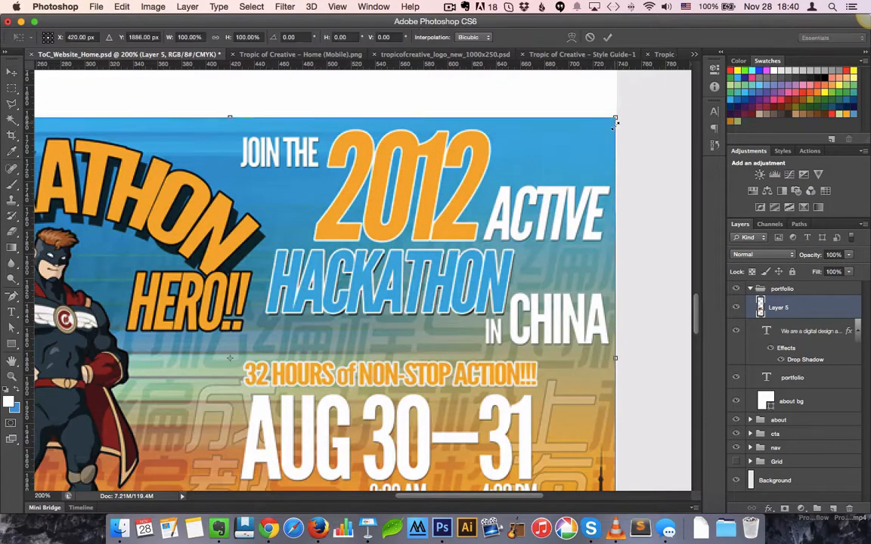
{"action": "left_click_drag", "start_coordinate": [615, 116], "coordinate": [618, 113]}
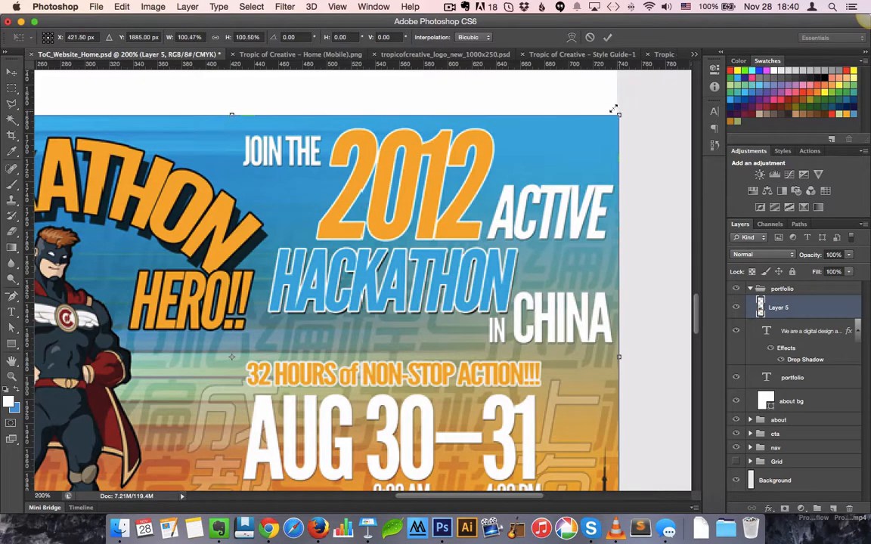
{"action": "key", "text": "Return"}
{"action": "key", "text": "super+z"}
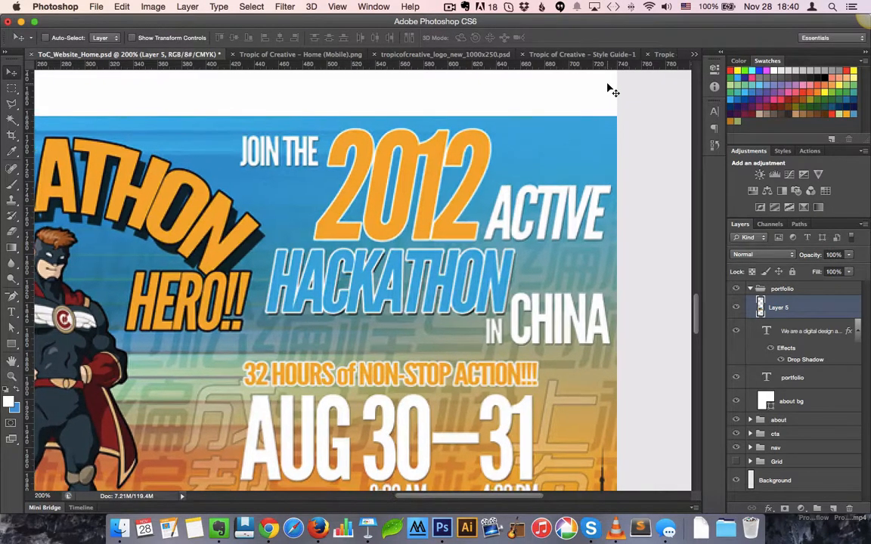
Narrow the hackathon image to 99.84% width so its left edge lines up with the white section.
{"action": "left_click_drag", "start_coordinate": [168, 287], "coordinate": [479, 305]}
{"action": "key", "text": "super+t"}
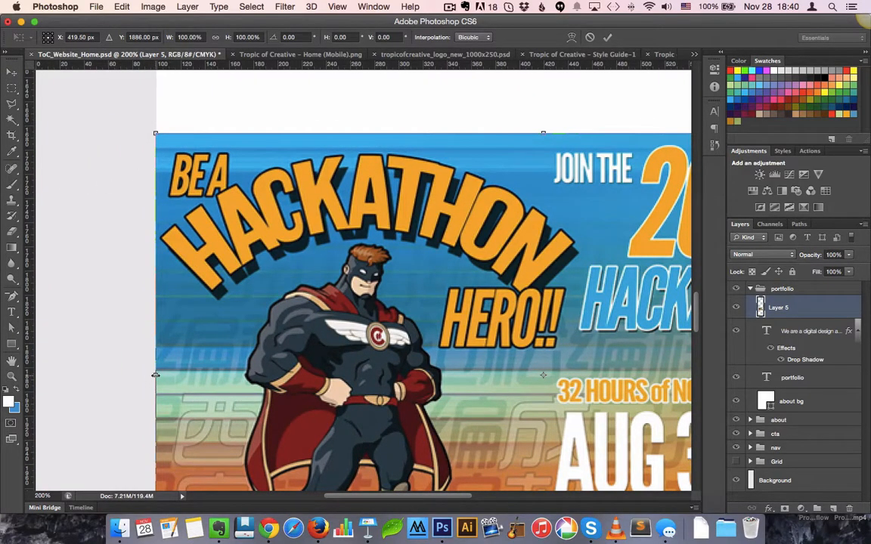
{"action": "left_click_drag", "start_coordinate": [155, 375], "coordinate": [156, 375]}
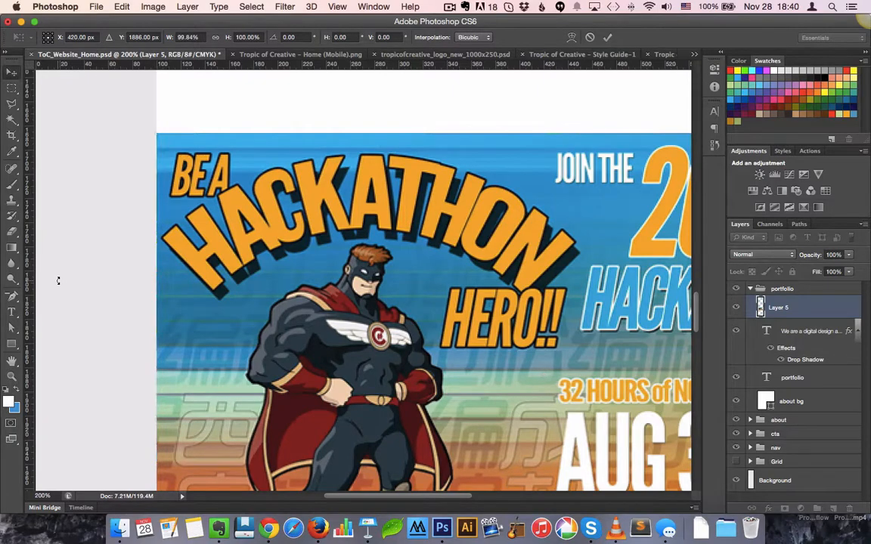
{"action": "key", "text": "Return"}
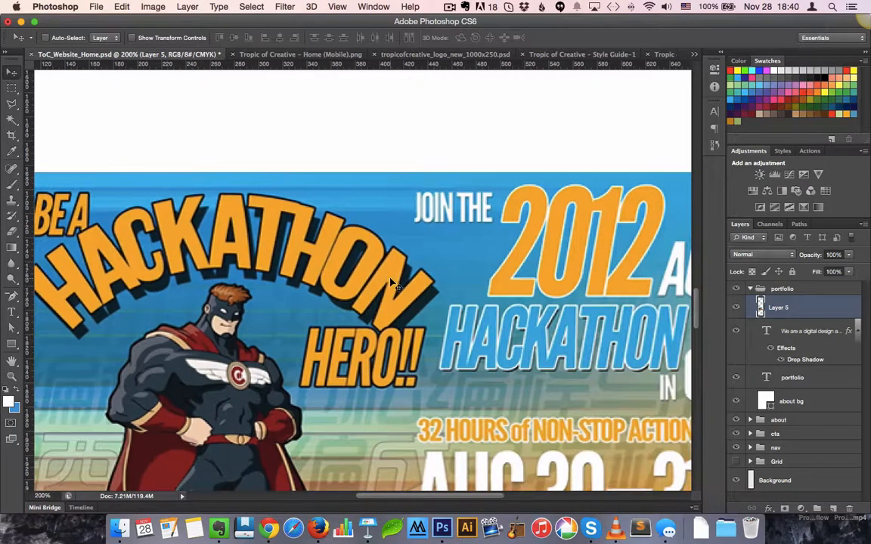
Align the PORTFOLIO heading to the section's upper edge, and shift it down to leave a gap slightly taller than the heading.
{"action": "key", "text": "super+minus"}
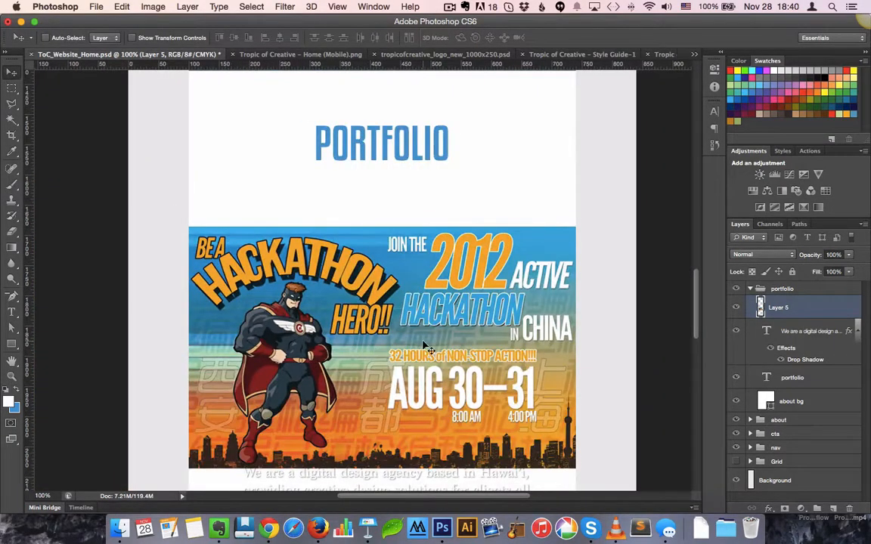
{"action": "left_click_drag", "start_coordinate": [410, 360], "coordinate": [415, 354]}
{"action": "left_click_drag", "start_coordinate": [471, 193], "coordinate": [480, 327]}
{"action": "right_click", "coordinate": [392, 281]}
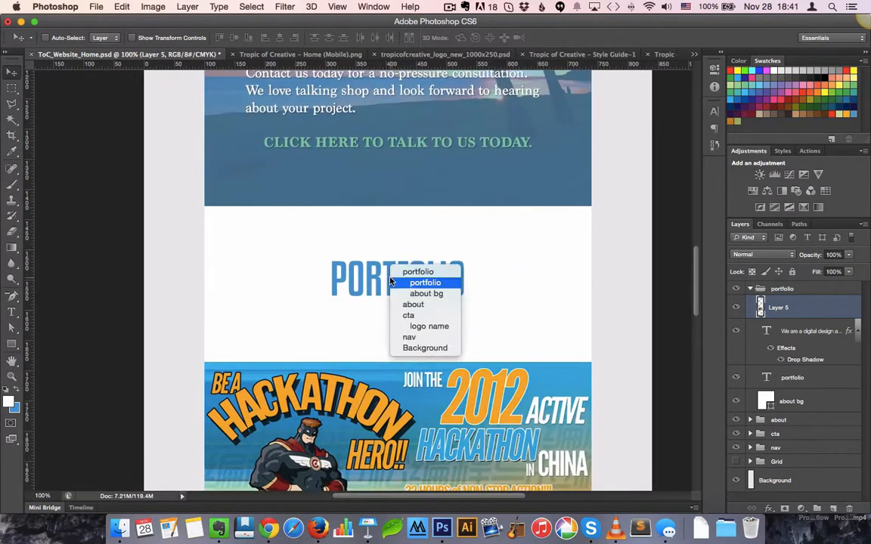
{"action": "left_click", "coordinate": [412, 283]}
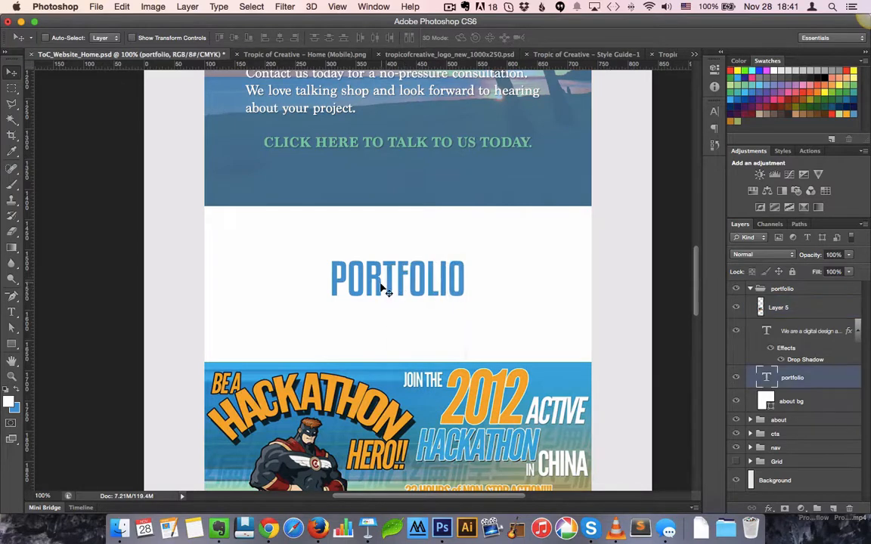
{"action": "left_click_drag", "start_coordinate": [381, 287], "coordinate": [381, 255]}
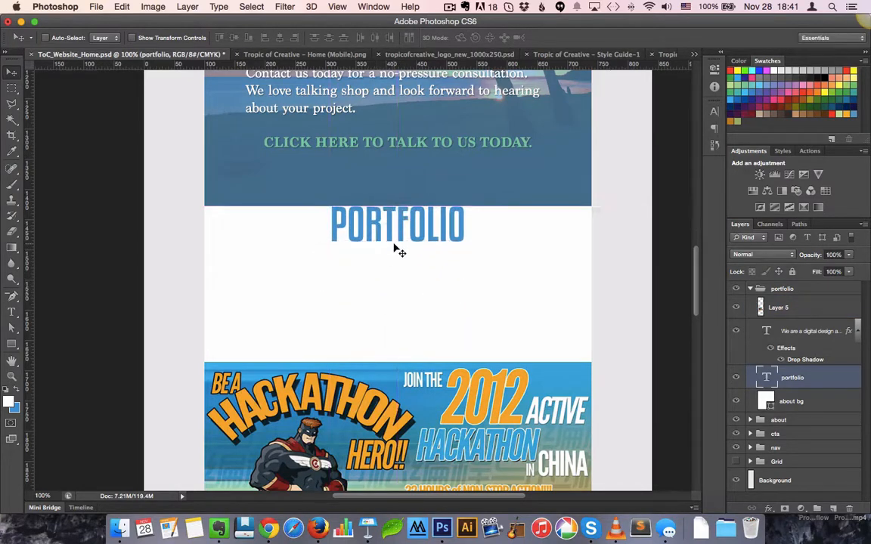
{"action": "key", "text": "shift+Down"}
{"action": "key", "text": "shift+Down"}
{"action": "key", "text": "shift+Down"}
{"action": "key", "text": "shift+Down"}
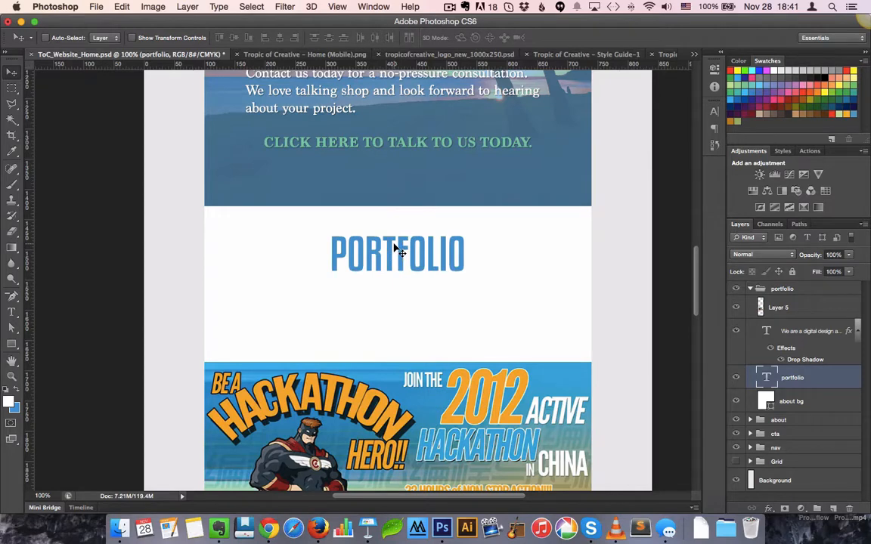
{"action": "key", "text": "shift+Down"}
{"action": "key", "text": "shift+Down"}
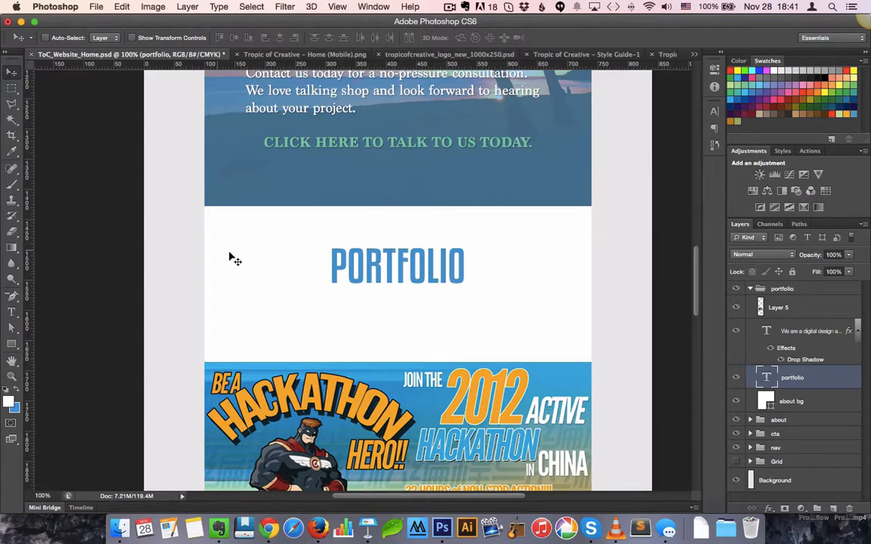
Move the hackathon image up to the PORTFOLIO heading, and lower it to leave the same gap as above the heading.
{"action": "left_click", "coordinate": [788, 306]}
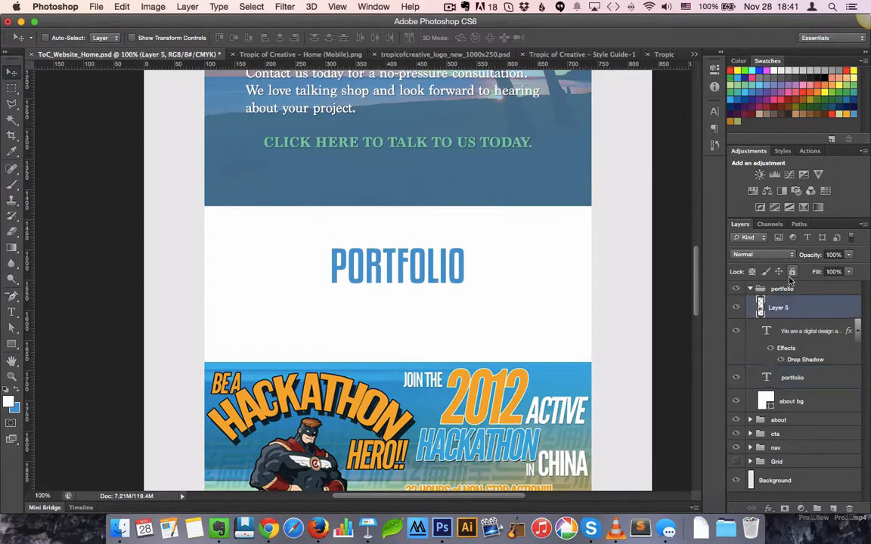
{"action": "key", "text": "shift+Up"}
{"action": "key", "text": "shift+Up"}
{"action": "key", "text": "shift+Up"}
{"action": "key", "text": "shift+Up"}
{"action": "key", "text": "shift+Up"}
{"action": "key", "text": "shift+Up"}
{"action": "key", "text": "shift+Up"}
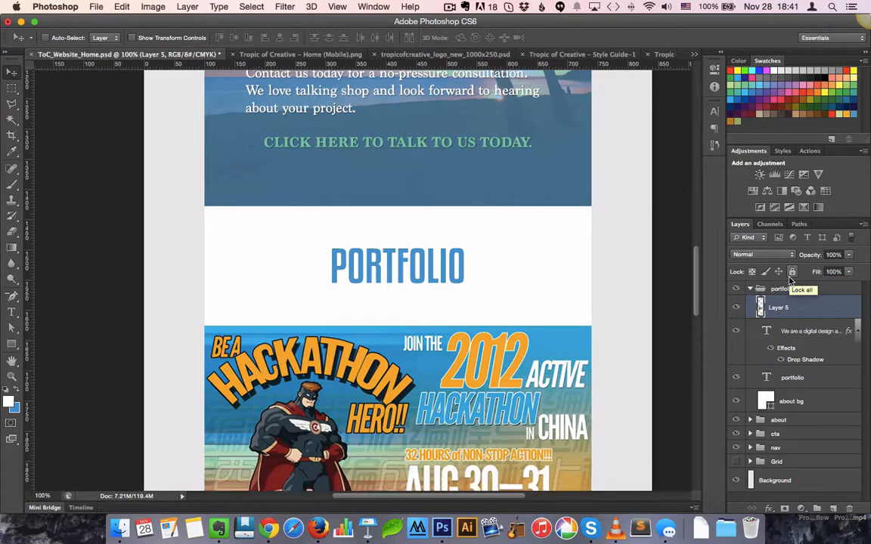
{"action": "key", "text": "shift+Up"}
{"action": "key", "text": "shift+Up"}
{"action": "key", "text": "shift+Up"}
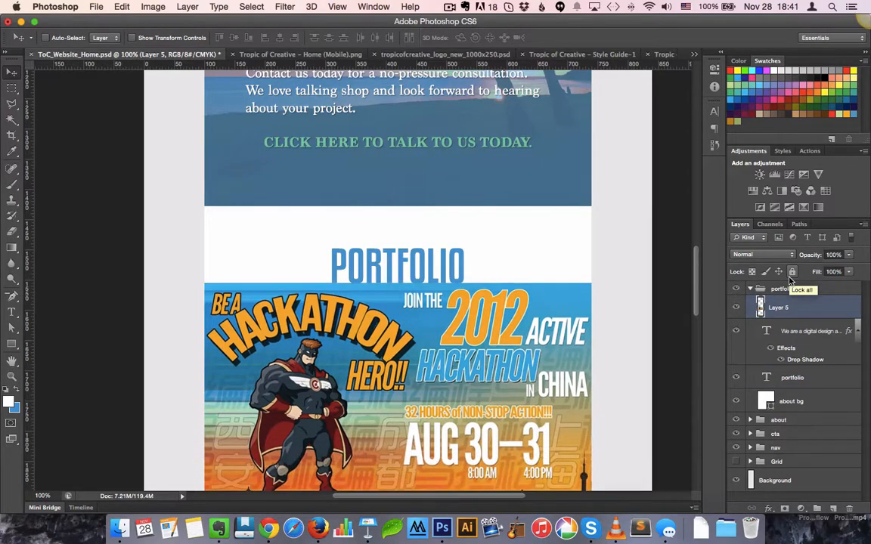
{"action": "key", "text": "shift+Down"}
{"action": "key", "text": "shift+Down"}
{"action": "key", "text": "shift+Down"}
{"action": "key", "text": "shift+Down"}
{"action": "key", "text": "shift+Down"}
{"action": "key", "text": "shift+Down"}
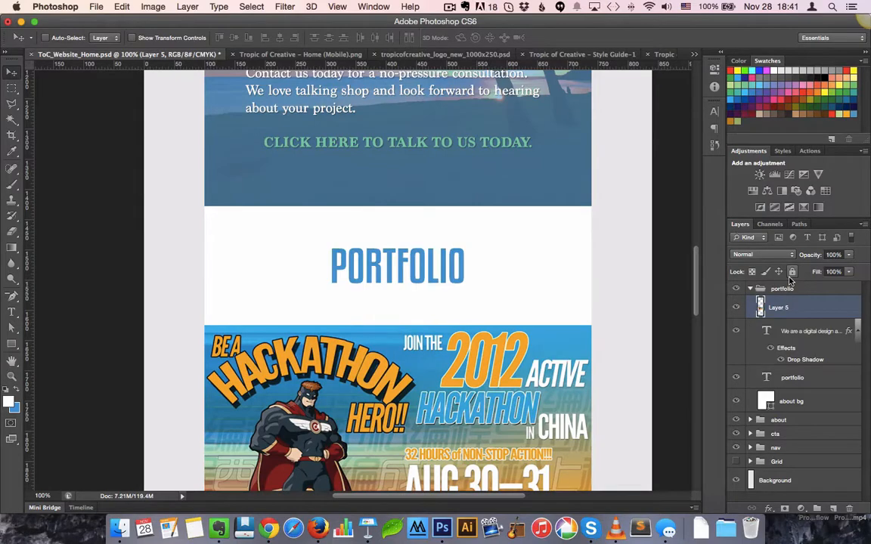
Stretch the portfolio group's about bg shape downward to add white space beneath the hackathon image.
{"action": "left_click_drag", "start_coordinate": [447, 228], "coordinate": [477, 416]}
{"action": "left_click_drag", "start_coordinate": [492, 283], "coordinate": [446, 282]}
{"action": "left_click_drag", "start_coordinate": [429, 481], "coordinate": [435, 358]}
{"action": "left_click_drag", "start_coordinate": [422, 430], "coordinate": [435, 314]}
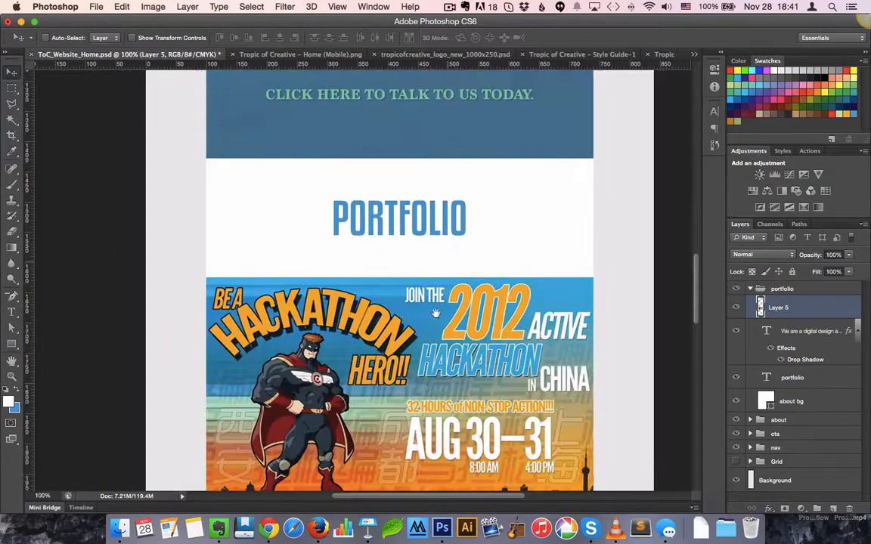
{"action": "left_click_drag", "start_coordinate": [421, 391], "coordinate": [435, 306]}
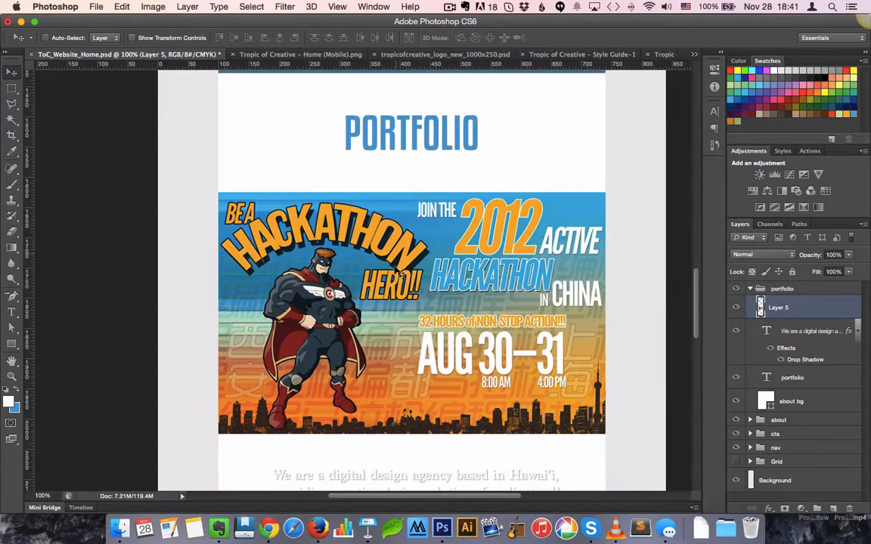
{"action": "scroll", "coordinate": [415, 321], "scroll_direction": "down", "scroll_amount": 5}
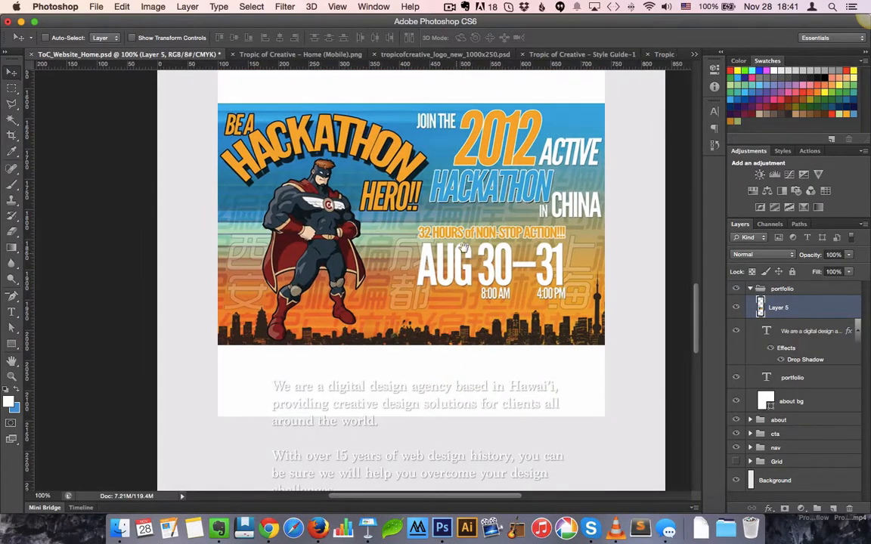
{"action": "left_click", "coordinate": [806, 405]}
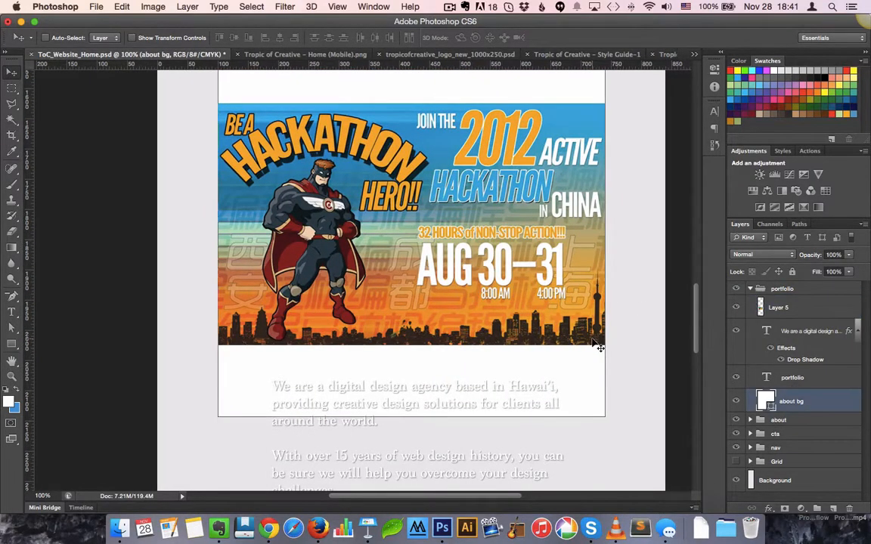
{"action": "key", "text": "super+minus"}
{"action": "key", "text": "super+t"}
{"action": "left_click_drag", "start_coordinate": [394, 367], "coordinate": [394, 394]}
{"action": "key", "text": "Return"}
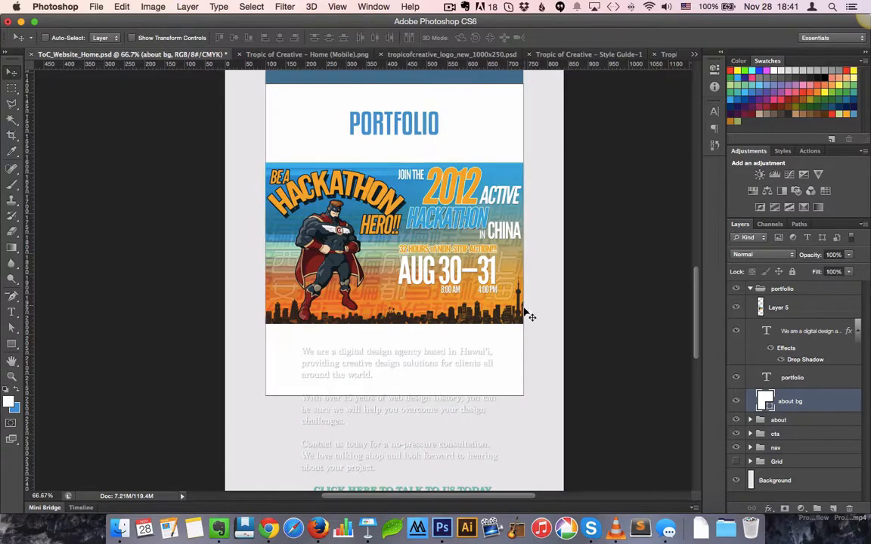
Check the wireframe's portfolio section, and mask the hackathon image in the mockup to a square as tall as the image.
{"action": "left_click", "coordinate": [305, 55]}
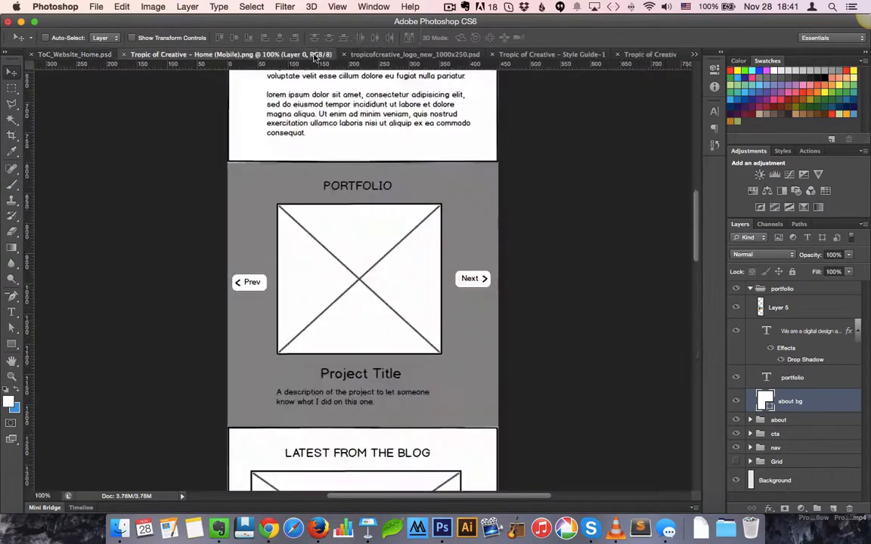
{"action": "left_click", "coordinate": [83, 55]}
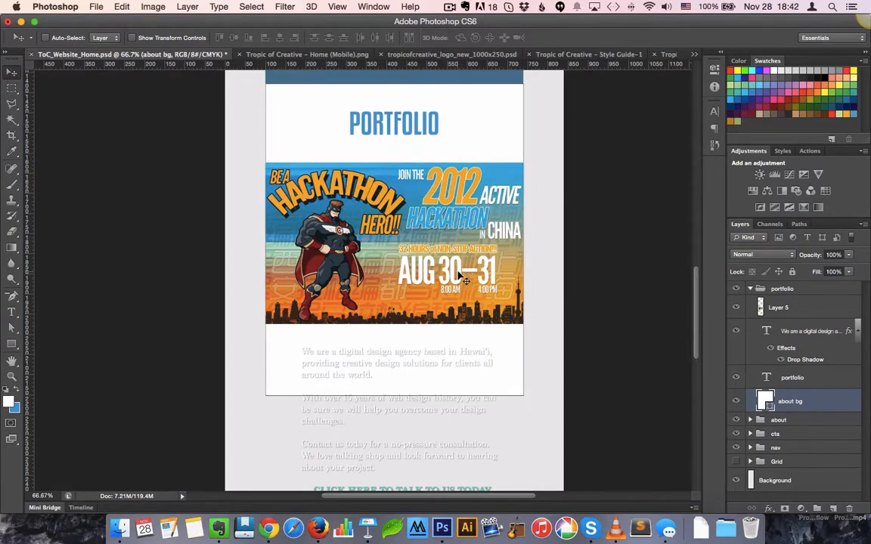
{"action": "left_click", "coordinate": [12, 89]}
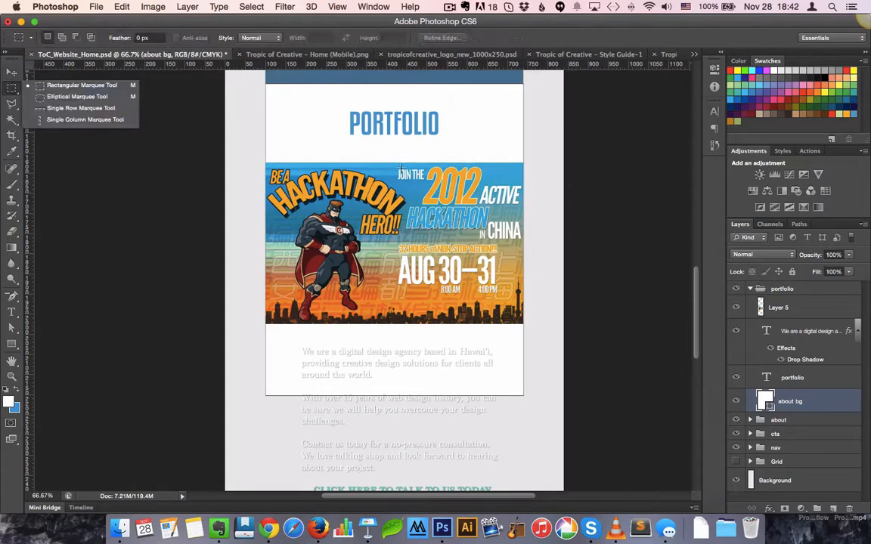
{"action": "left_click", "coordinate": [327, 175]}
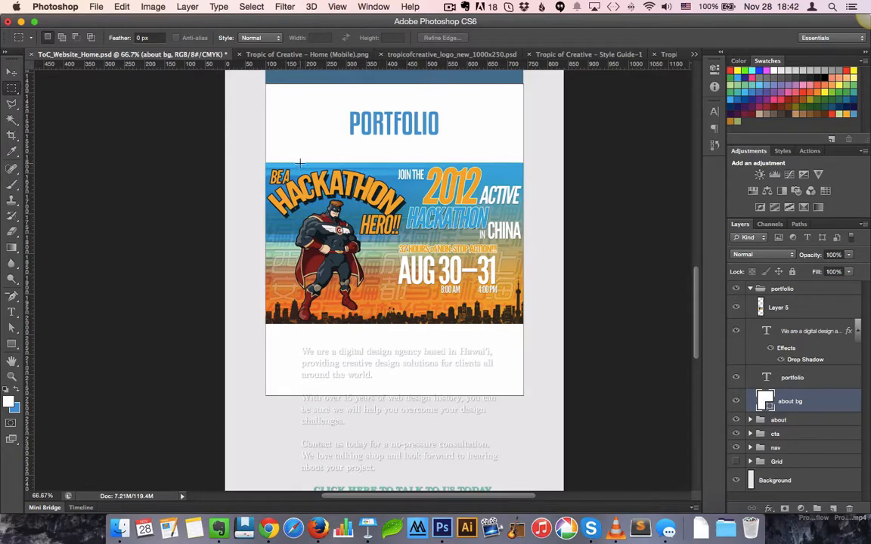
{"action": "left_click_drag", "start_coordinate": [302, 163], "coordinate": [572, 325]}
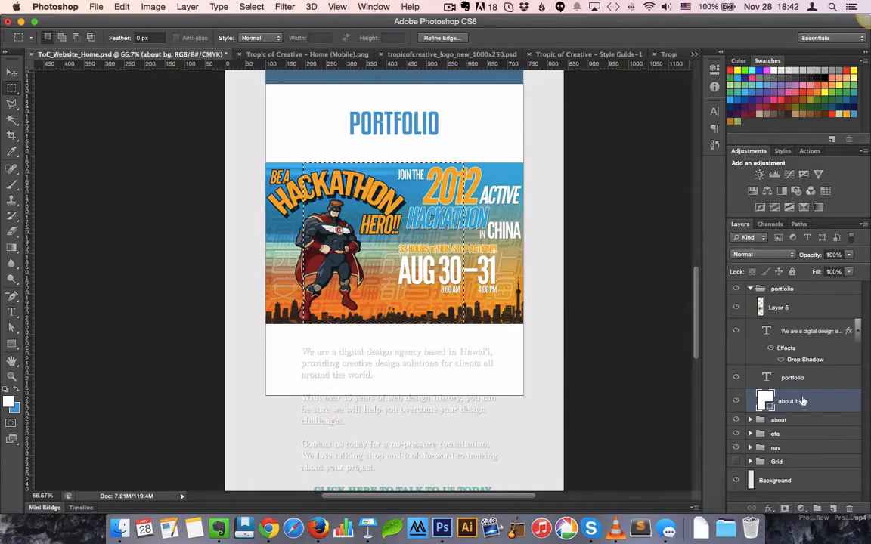
{"action": "left_click", "coordinate": [779, 307]}
{"action": "left_click", "coordinate": [783, 508]}
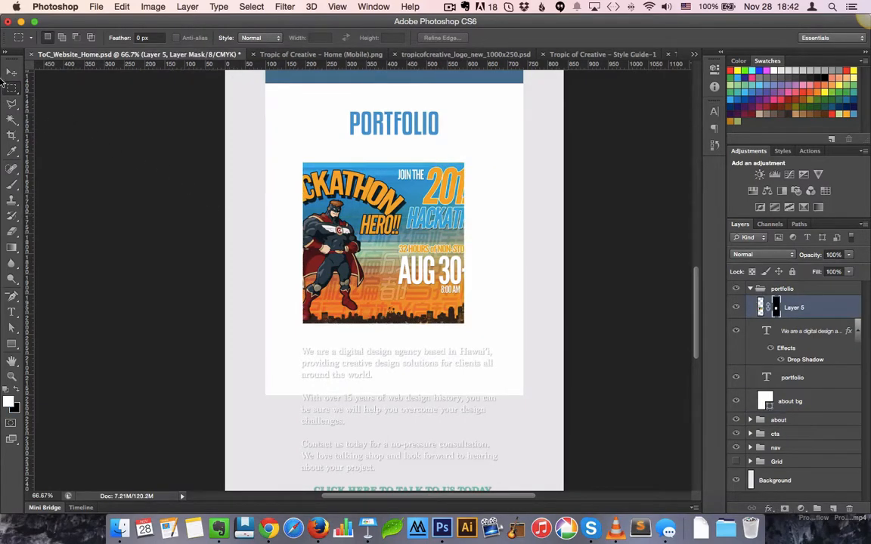
Apply the hackathon image's layer mask permanently, and shift the cropped square around within the white section.
{"action": "left_click", "coordinate": [11, 72]}
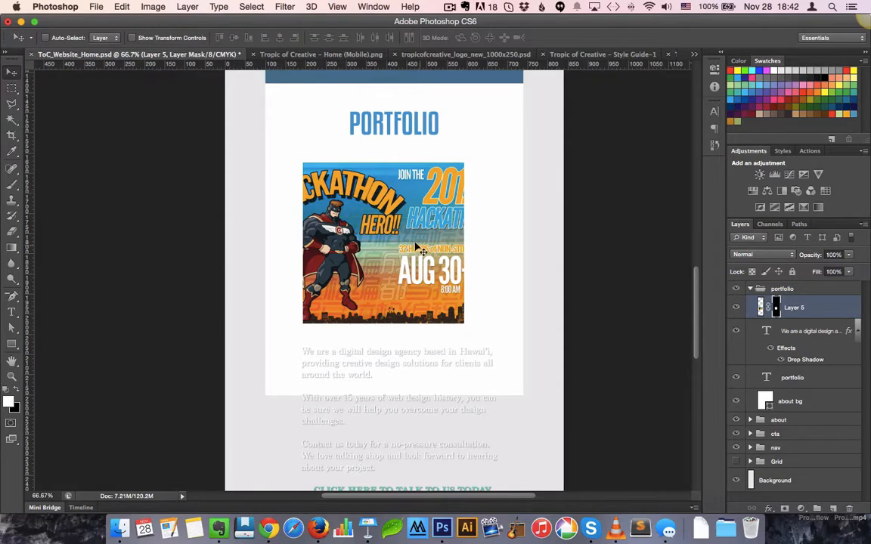
{"action": "left_click_drag", "start_coordinate": [344, 215], "coordinate": [351, 211]}
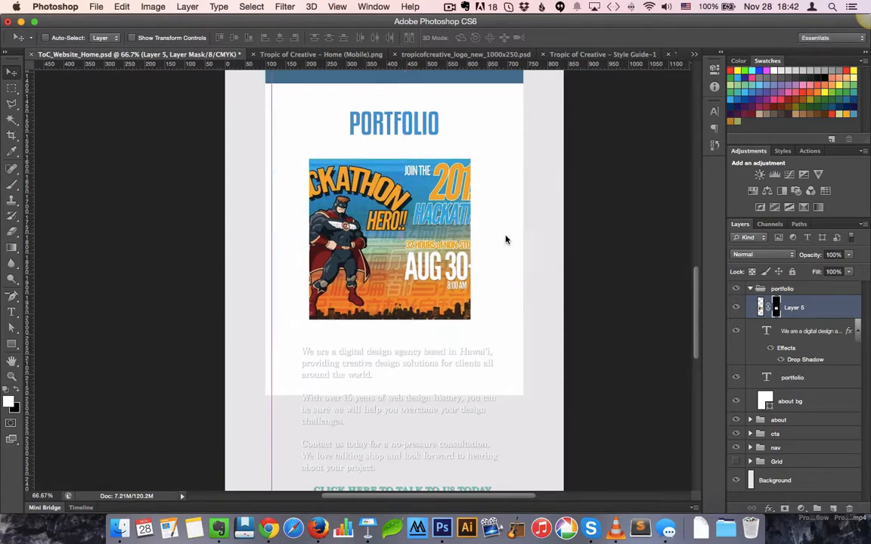
{"action": "right_click", "coordinate": [775, 312]}
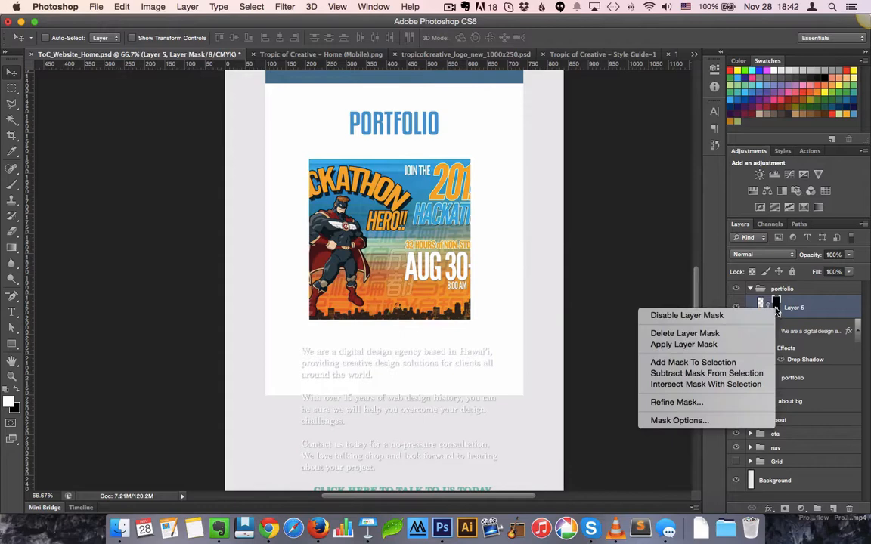
{"action": "left_click", "coordinate": [735, 345]}
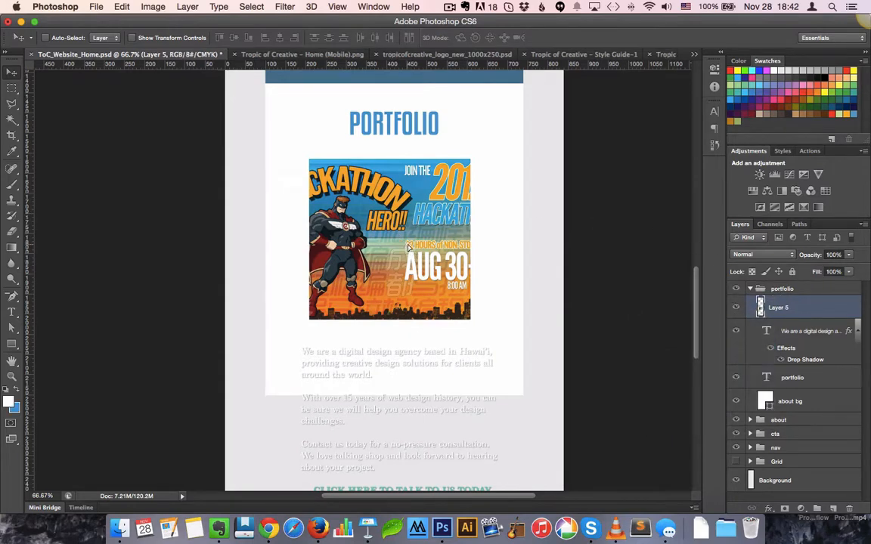
{"action": "left_click_drag", "start_coordinate": [406, 245], "coordinate": [409, 246]}
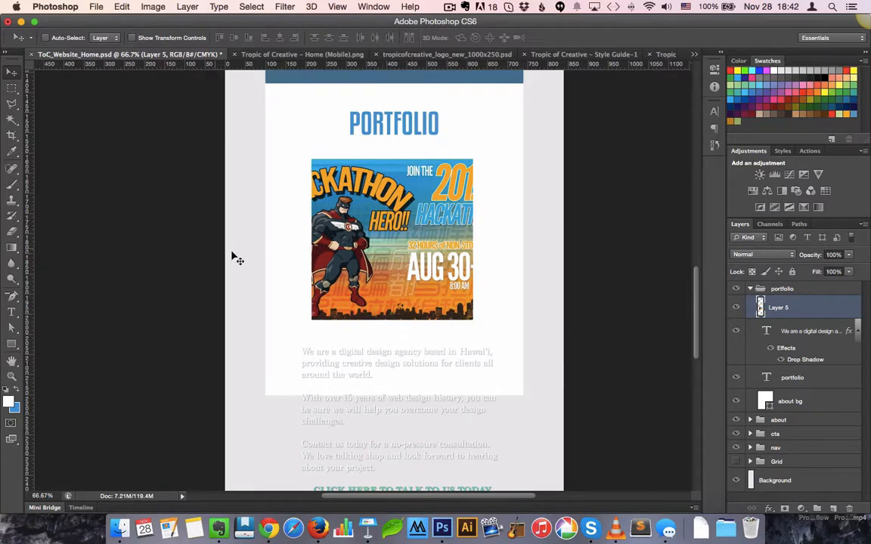
{"action": "left_click_drag", "start_coordinate": [225, 258], "coordinate": [211, 259]}
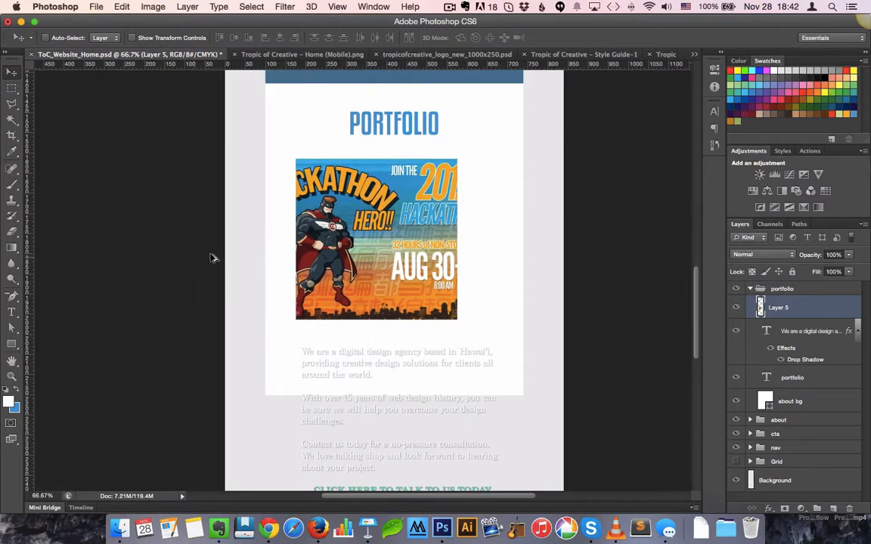
Undo the moves and the square masking of the hackathon image back to its full-width version.
{"action": "key", "text": "alt+super+z"}
{"action": "key", "text": "alt+super+z"}
{"action": "key", "text": "alt+super+z"}
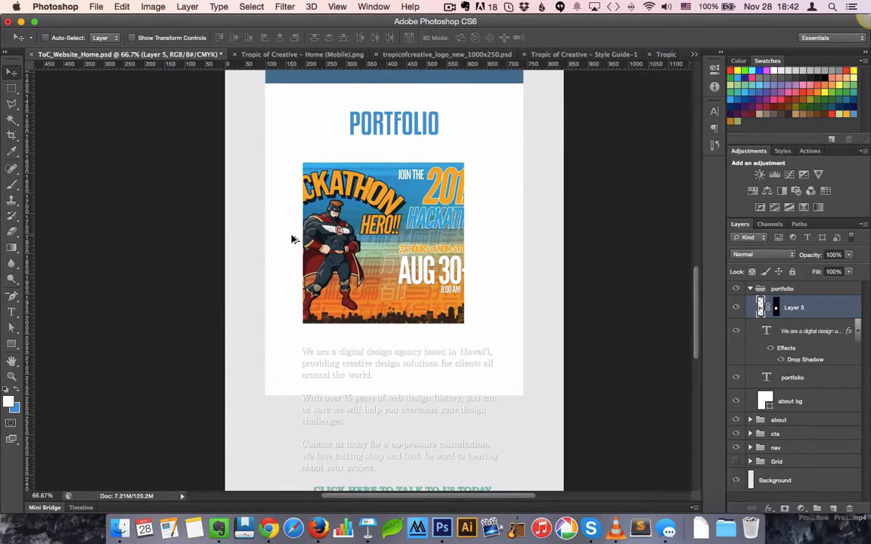
{"action": "key", "text": "alt+super+z"}
{"action": "key", "text": "super+d"}
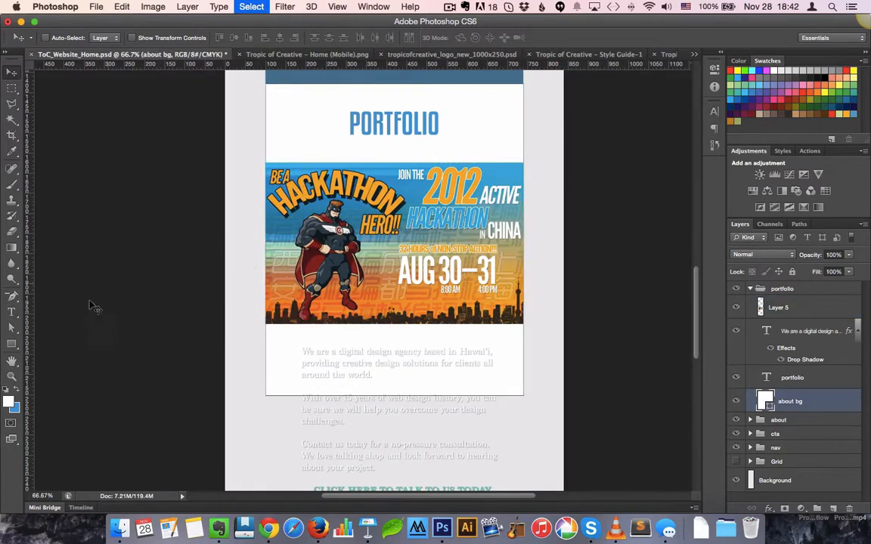
Draw a 500 × 500 px square shape in the portfolio section, and align its upper edge with the hackathon image.
{"action": "key", "text": "u"}
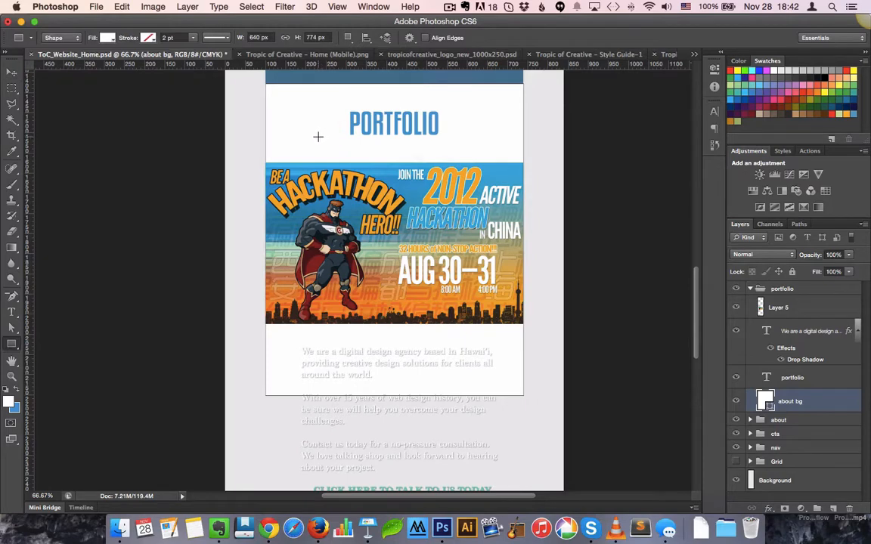
{"action": "left_click_drag", "start_coordinate": [316, 136], "coordinate": [580, 319]}
{"action": "key", "text": "super+z"}
{"action": "mouse_move", "coordinate": [284, 130]}
{"action": "left_mouse_down"}
{"action": "mouse_move", "coordinate": [292, 149]}
{"action": "mouse_move", "coordinate": [483, 269]}
{"action": "mouse_move", "coordinate": [565, 375]}
{"action": "mouse_move", "coordinate": [543, 387]}
{"action": "left_mouse_up"}
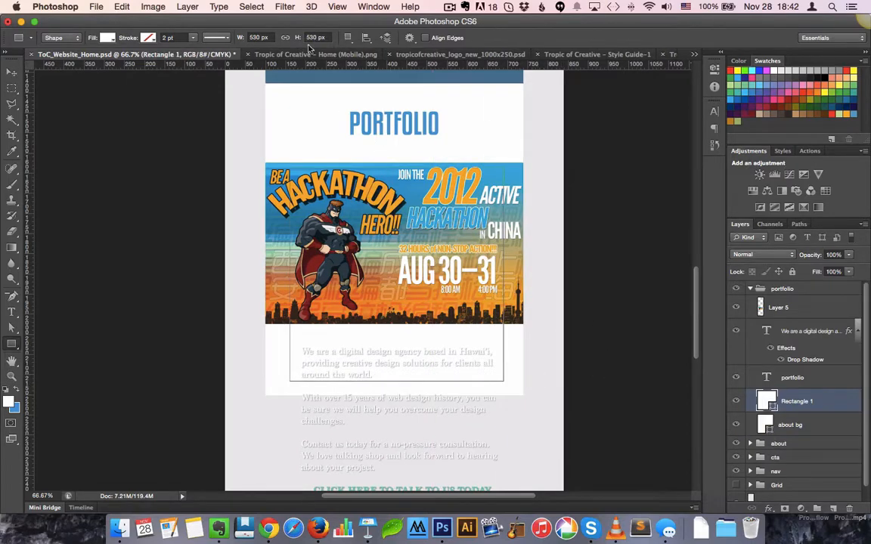
{"action": "left_click", "coordinate": [268, 37]}
{"action": "key", "text": "Tab"}
{"action": "type", "text": "500"}
{"action": "key", "text": "Return"}
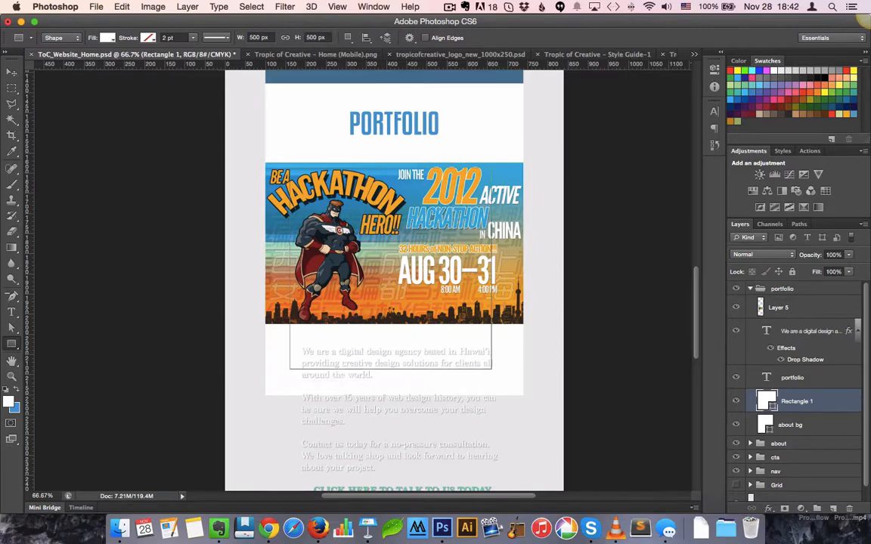
{"action": "left_click", "coordinate": [11, 69]}
{"action": "mouse_move", "coordinate": [432, 287]}
{"action": "left_mouse_down"}
{"action": "mouse_move", "coordinate": [428, 262]}
{"action": "mouse_move", "coordinate": [440, 284]}
{"action": "left_mouse_up"}
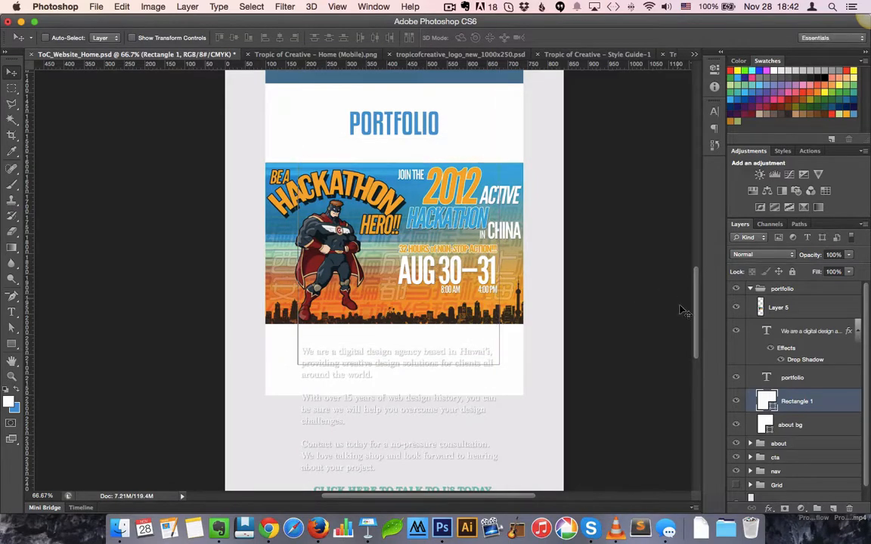
Enlarge the hackathon image from its upper-left corner until it reaches almost to the white section's lower edge.
{"action": "left_click", "coordinate": [794, 304]}
{"action": "key", "text": "ctrl+t"}
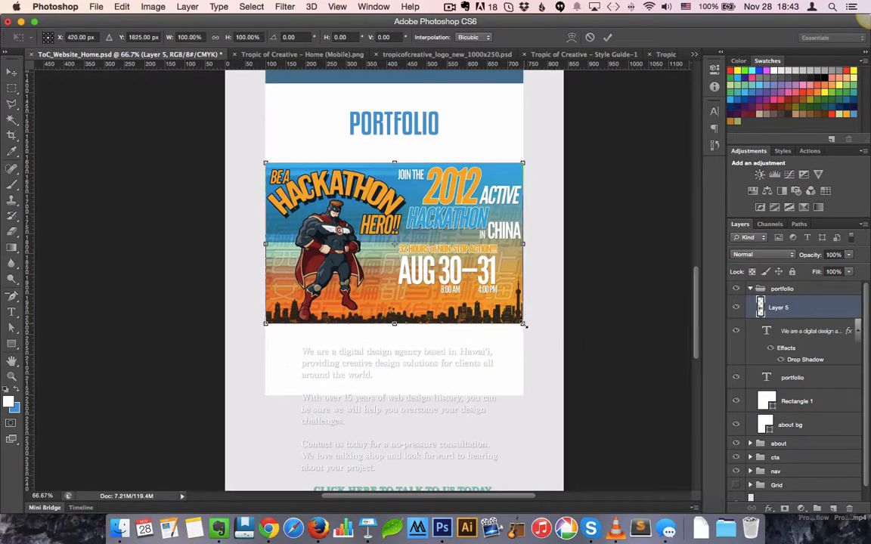
{"action": "left_click_drag", "start_coordinate": [542, 332], "coordinate": [628, 402]}
{"action": "key", "text": "Return"}
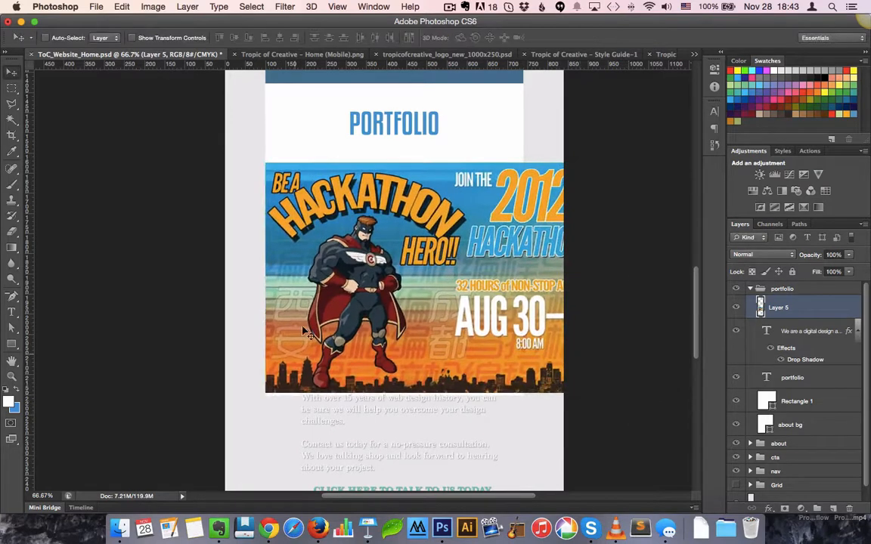
Bring the square above the hackathon image at 50% opacity, and shift it to frame the hero figure.
{"action": "left_click", "coordinate": [809, 404]}
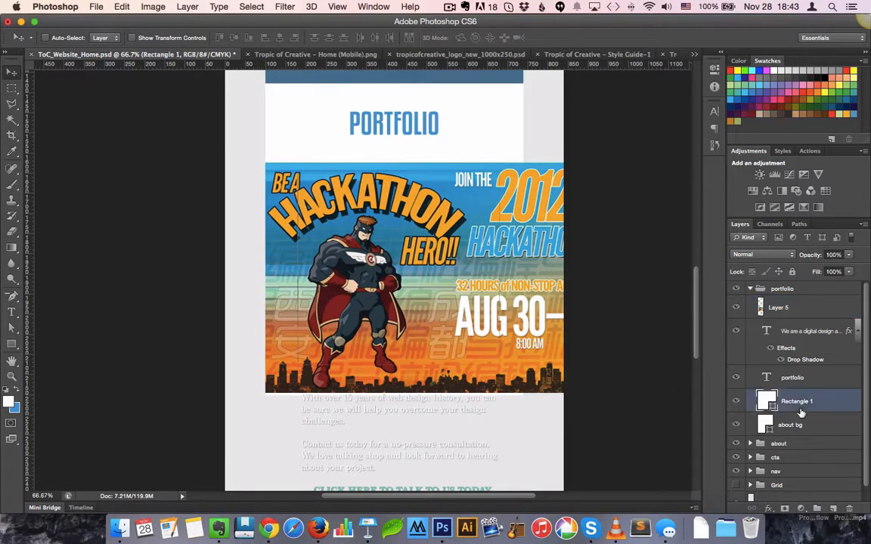
{"action": "left_click_drag", "start_coordinate": [803, 400], "coordinate": [786, 268]}
{"action": "key", "text": "5"}
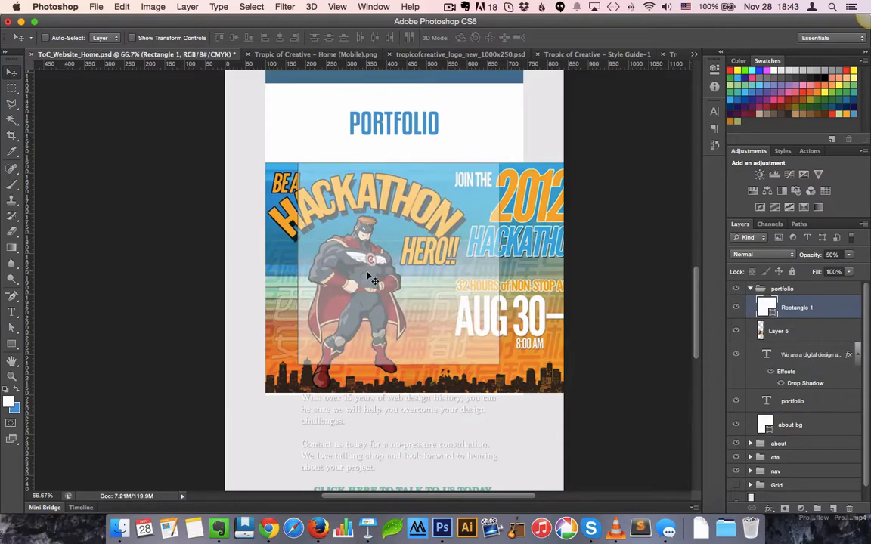
{"action": "left_click_drag", "start_coordinate": [370, 278], "coordinate": [425, 308]}
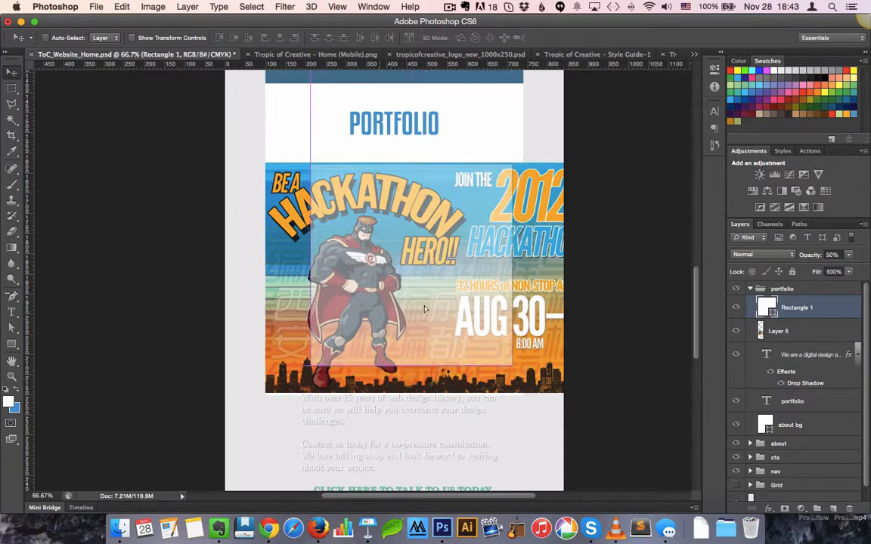
{"action": "key", "text": "super+t"}
{"action": "left_click_drag", "start_coordinate": [511, 364], "coordinate": [540, 390]}
{"action": "key", "text": "super+z"}
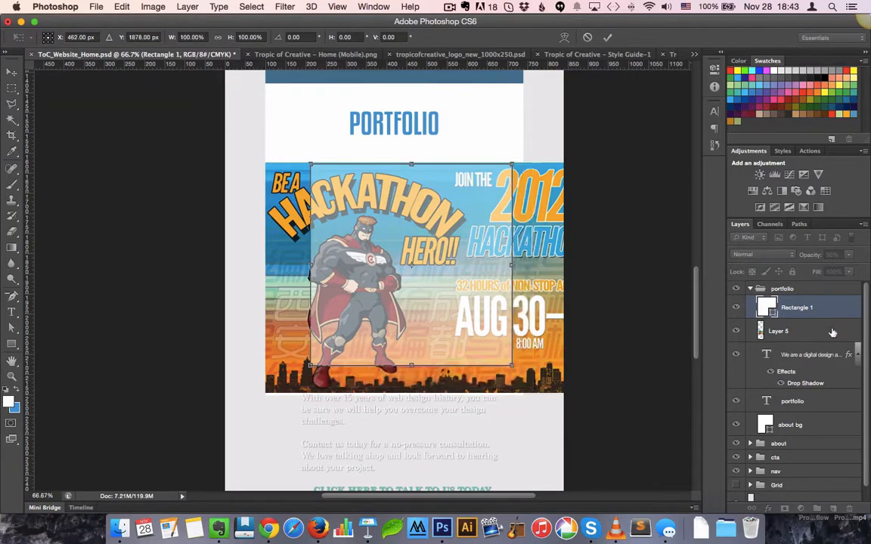
{"action": "key", "text": "Return"}
Scale the hackathon image down to about the square's height, and shift it right until the hero sits inside the square.
{"action": "left_click", "coordinate": [786, 331]}
{"action": "key", "text": "super+t"}
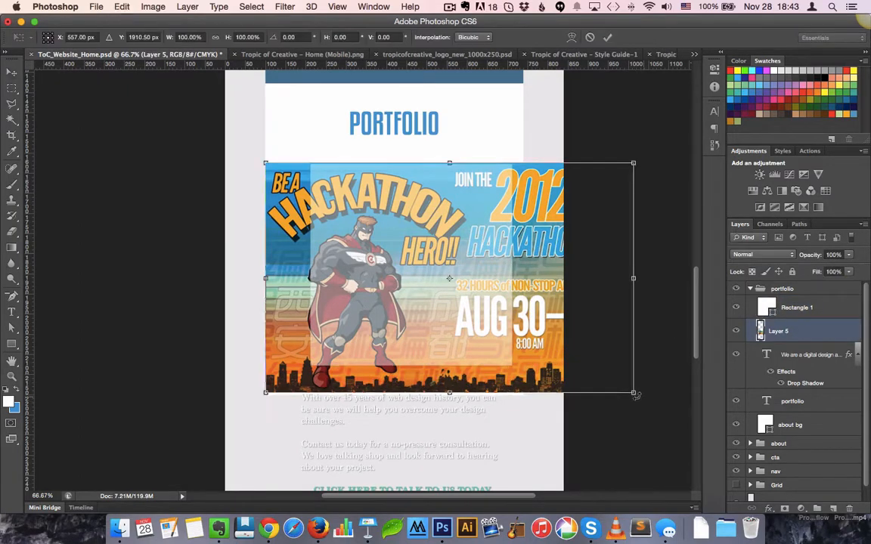
{"action": "left_click_drag", "start_coordinate": [633, 392], "coordinate": [592, 368]}
{"action": "key", "text": "Return"}
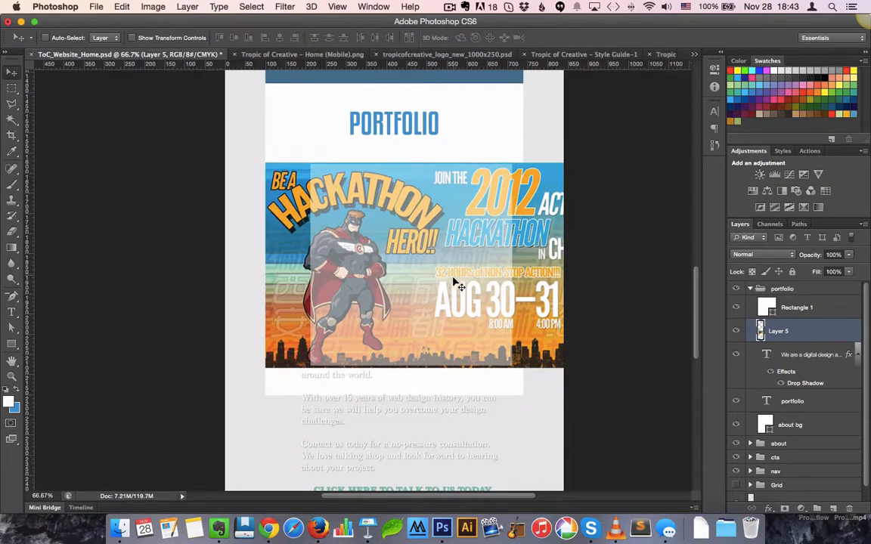
{"action": "left_click_drag", "start_coordinate": [458, 288], "coordinate": [485, 298]}
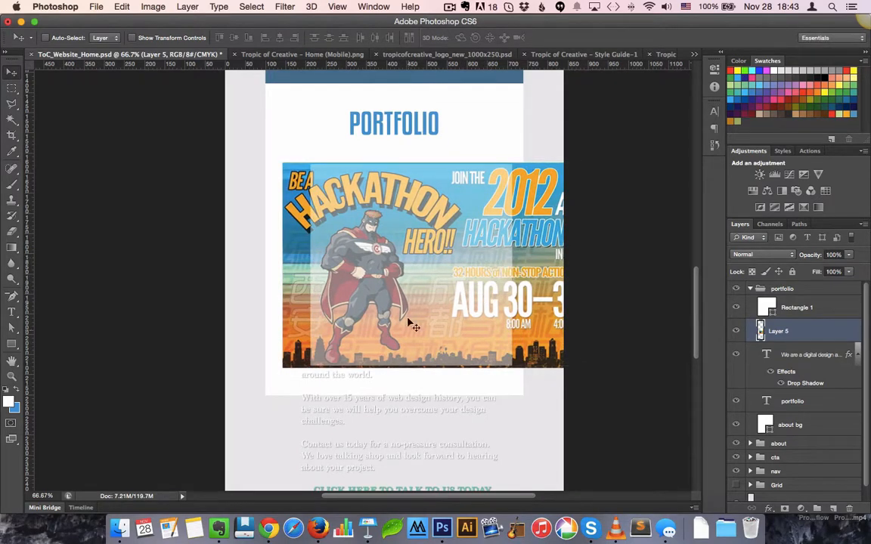
Mask the hackathon image to the square's outline, and delete the Rectangle 1 layer.
{"action": "left_click", "coordinate": [762, 332], "text": "super"}
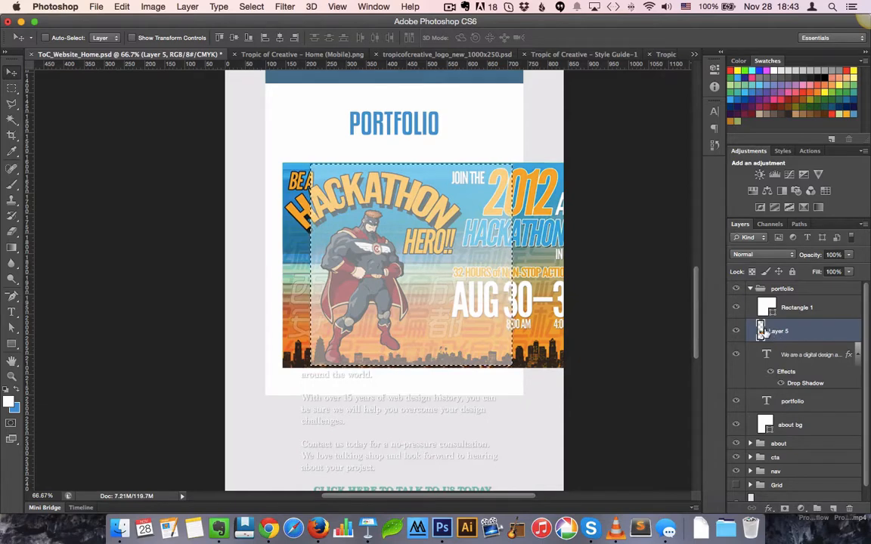
{"action": "left_click", "coordinate": [784, 510]}
{"action": "left_click", "coordinate": [803, 308]}
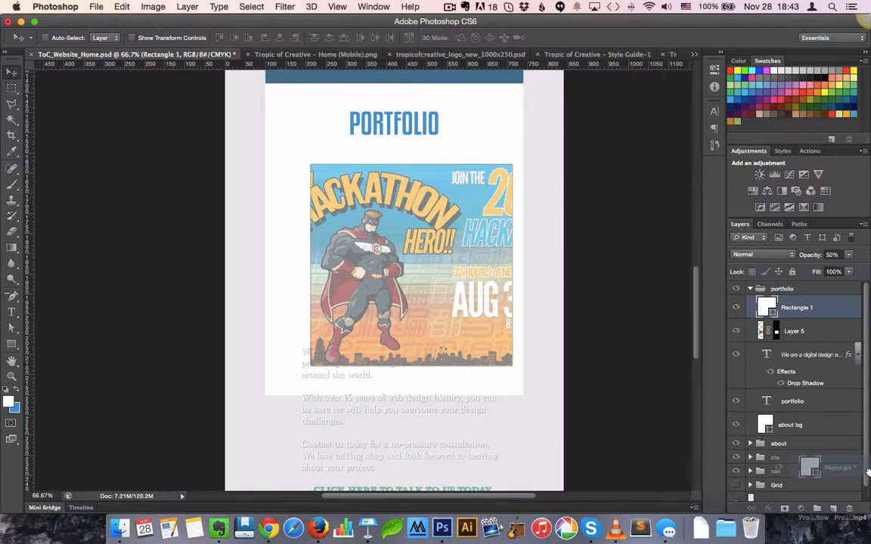
{"action": "key", "text": "BackSpace"}
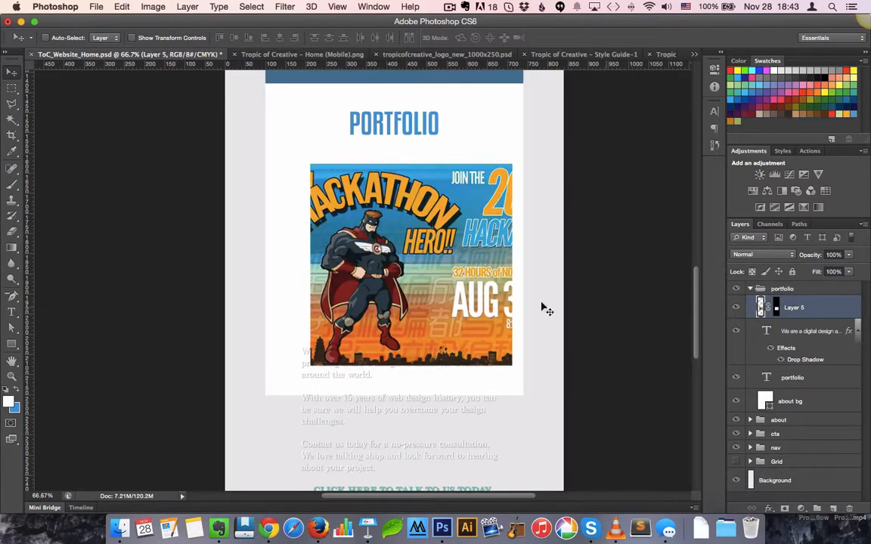
Centre the square hackathon image beneath the PORTFOLIO heading, leaving the same gap between them as above the heading.
{"action": "left_click_drag", "start_coordinate": [454, 326], "coordinate": [430, 310]}
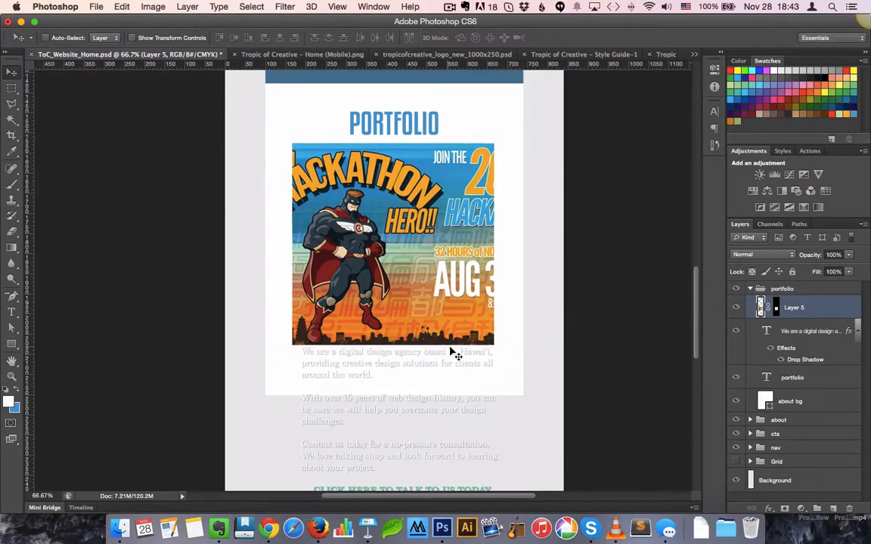
{"action": "key", "text": "Up"}
{"action": "key", "text": "Up"}
{"action": "key", "text": "Up"}
{"action": "key", "text": "Up"}
{"action": "key", "text": "Up"}
{"action": "key", "text": "Up"}
{"action": "key", "text": "Up"}
{"action": "key", "text": "Up"}
{"action": "key", "text": "Up"}
{"action": "key", "text": "Up"}
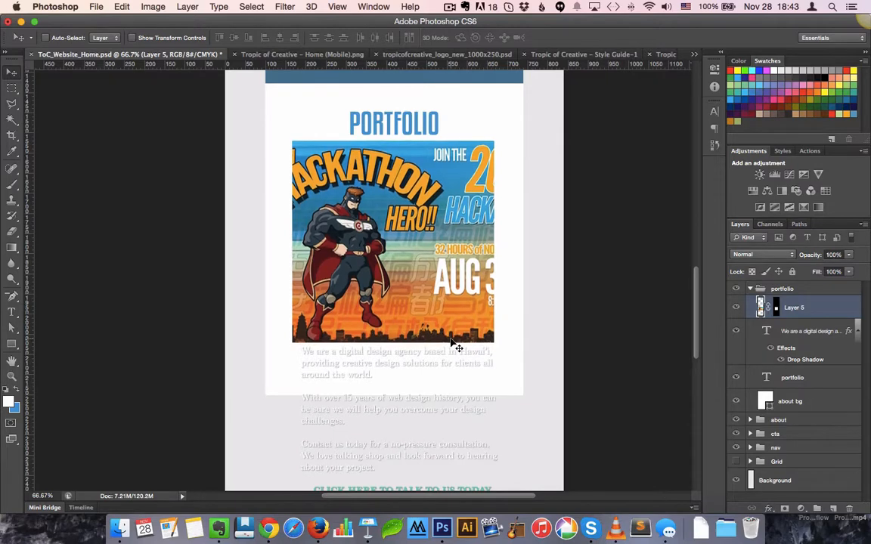
{"action": "key", "text": "Up"}
{"action": "key", "text": "Up"}
{"action": "key", "text": "Up"}
{"action": "key", "text": "Up"}
{"action": "key", "text": "Up"}
{"action": "key", "text": "Up"}
{"action": "key", "text": "Up"}
{"action": "key", "text": "Up"}
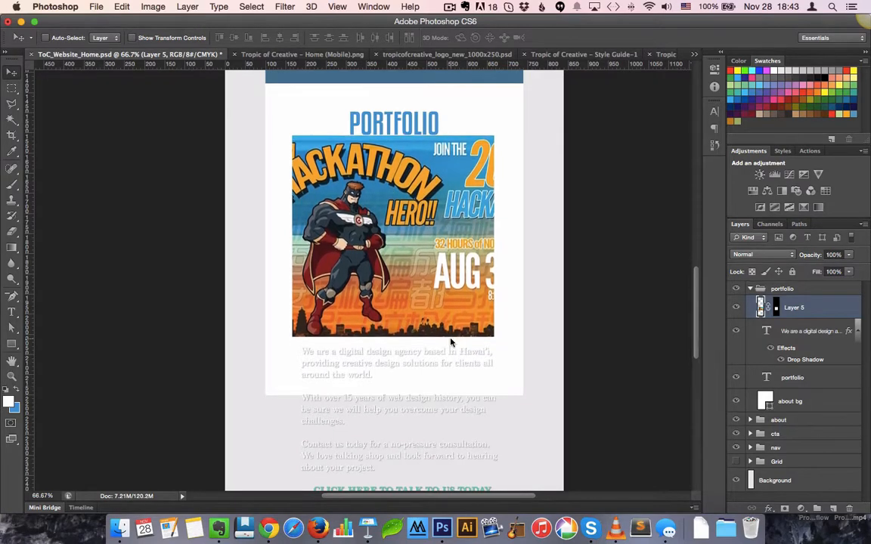
{"action": "key", "text": "shift+Down"}
{"action": "key", "text": "shift+Down"}
{"action": "key", "text": "shift+Down"}
{"action": "key", "text": "shift+Down"}
{"action": "key", "text": "shift+Down"}
{"action": "key", "text": "shift+Down"}
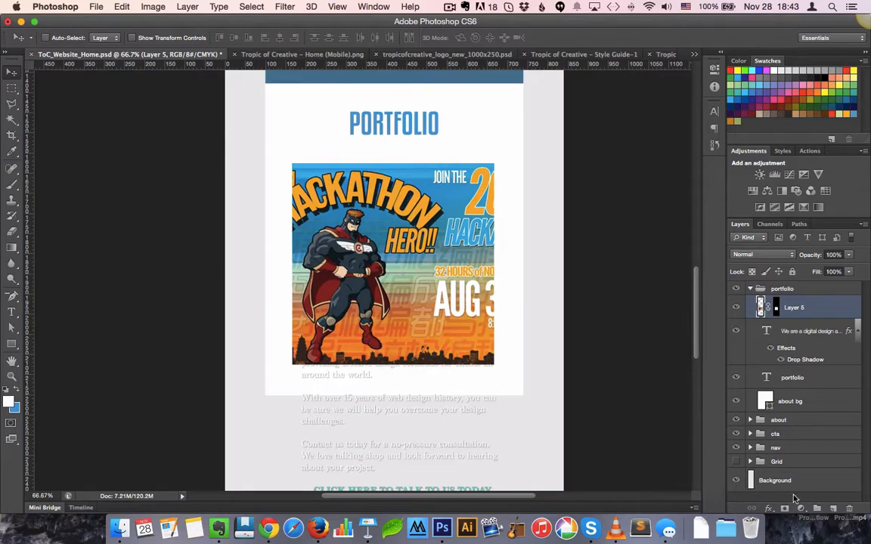
Add a Stroke effect to the masked hackathon image layer, leaving Inner Shadow off.
{"action": "left_click", "coordinate": [769, 508]}
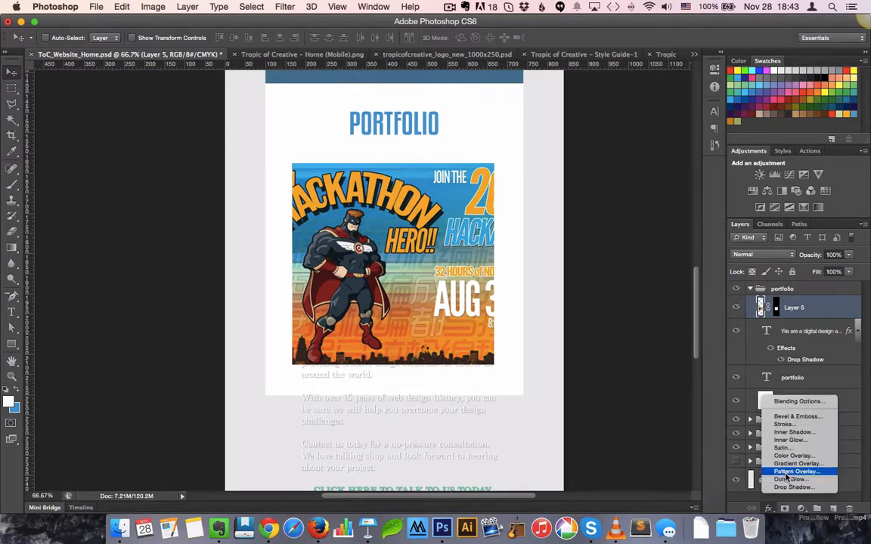
{"action": "left_click", "coordinate": [784, 432]}
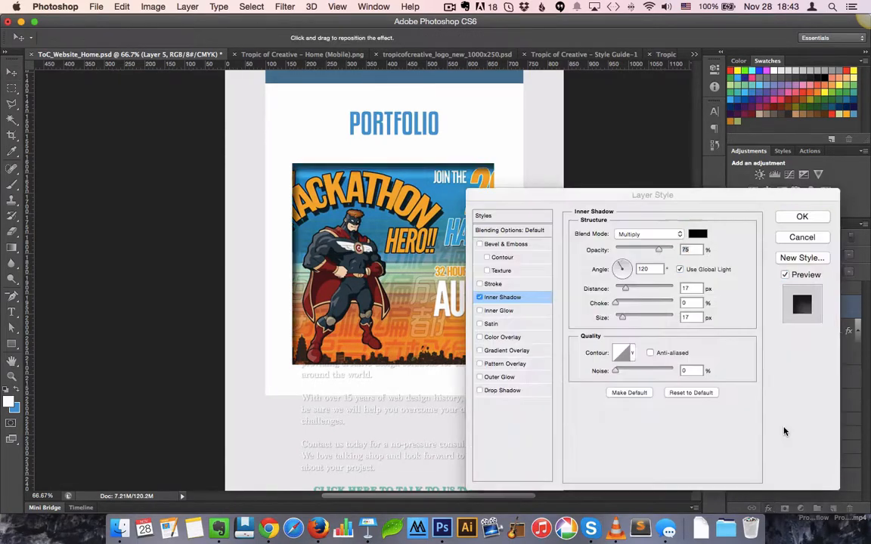
{"action": "left_click", "coordinate": [479, 298]}
{"action": "left_click", "coordinate": [493, 284]}
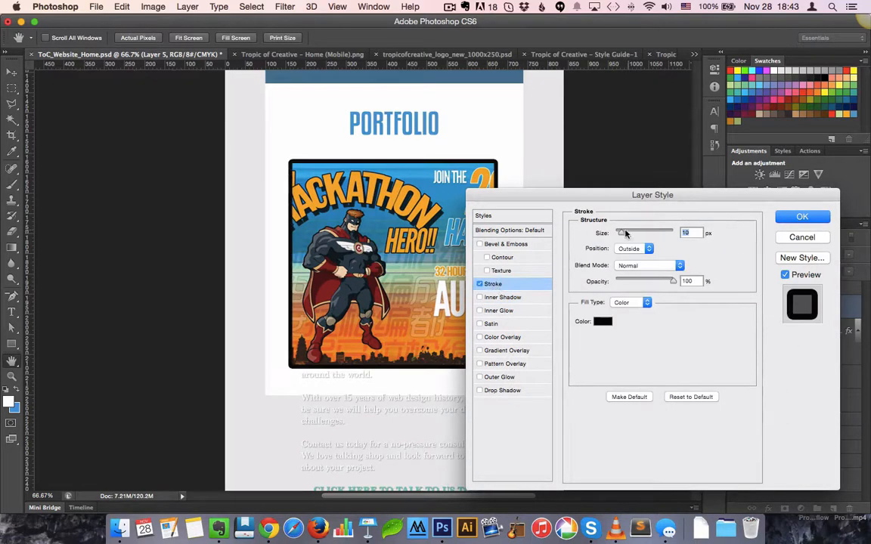
{"action": "left_click", "coordinate": [694, 229]}
{"action": "left_click", "coordinate": [629, 249]}
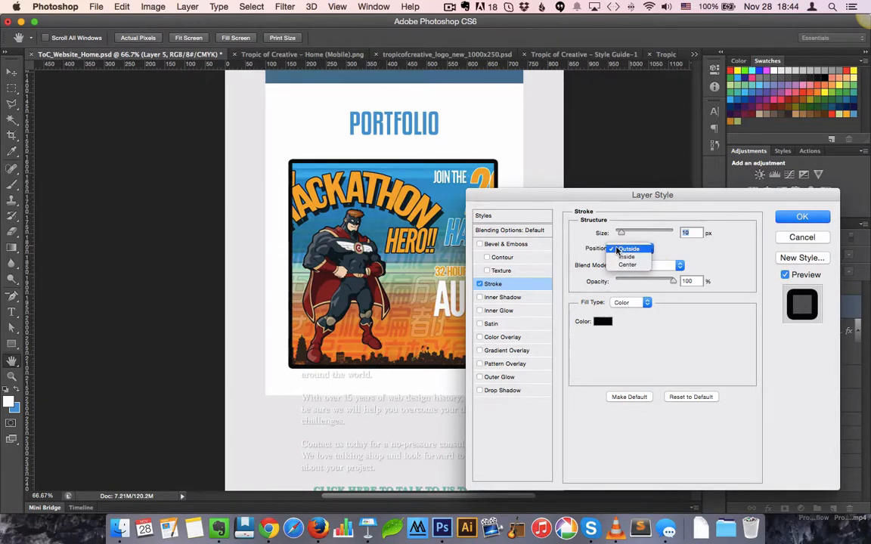
{"action": "left_click", "coordinate": [718, 252]}
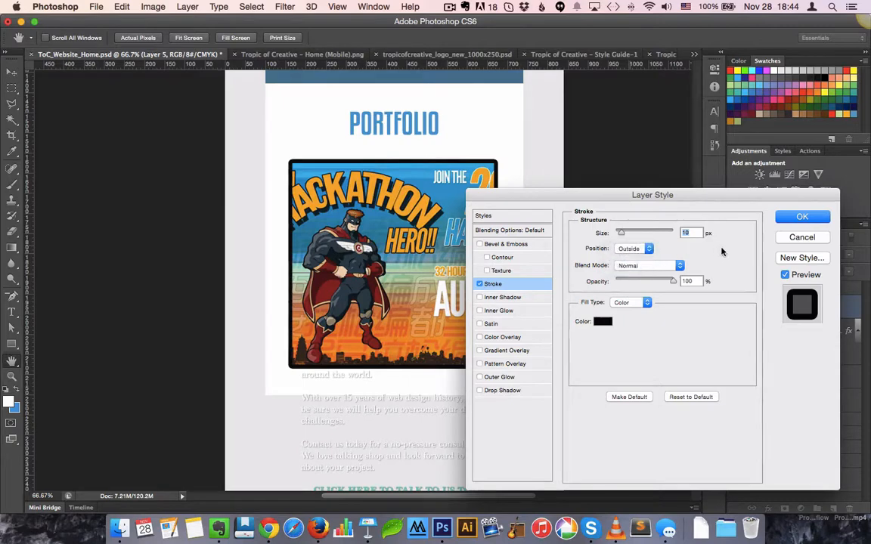
Colour the hackathon image's stroke with the blue #4b9bd6 sampled from the PORTFOLIO heading.
{"action": "left_click", "coordinate": [603, 322]}
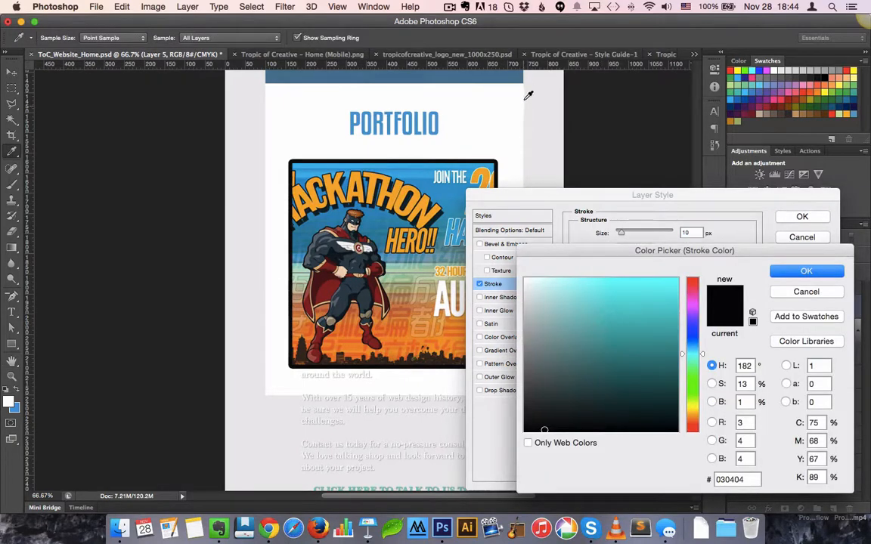
{"action": "left_click", "coordinate": [464, 78]}
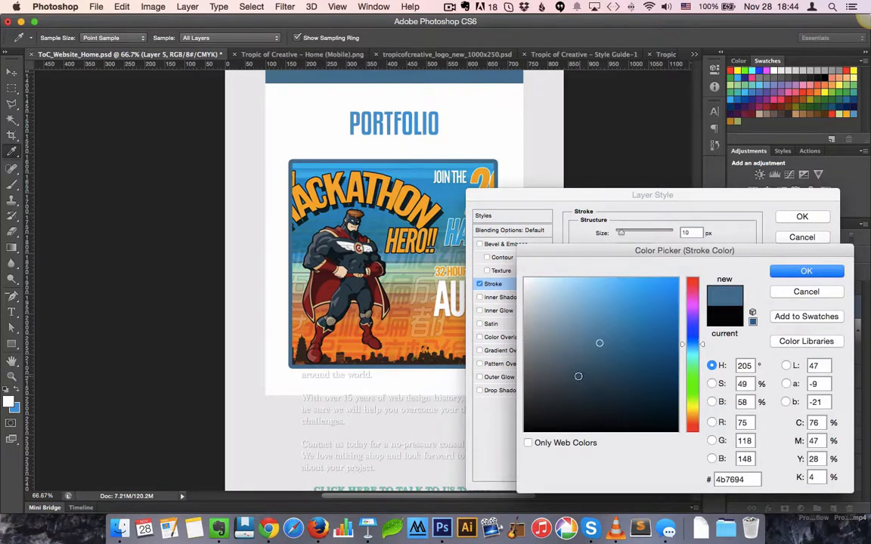
{"action": "left_click", "coordinate": [351, 125]}
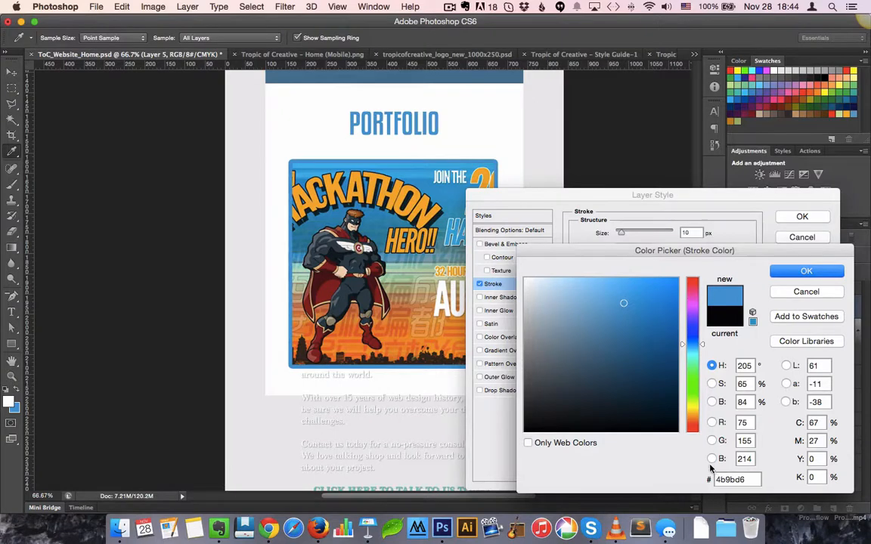
{"action": "left_click", "coordinate": [783, 274]}
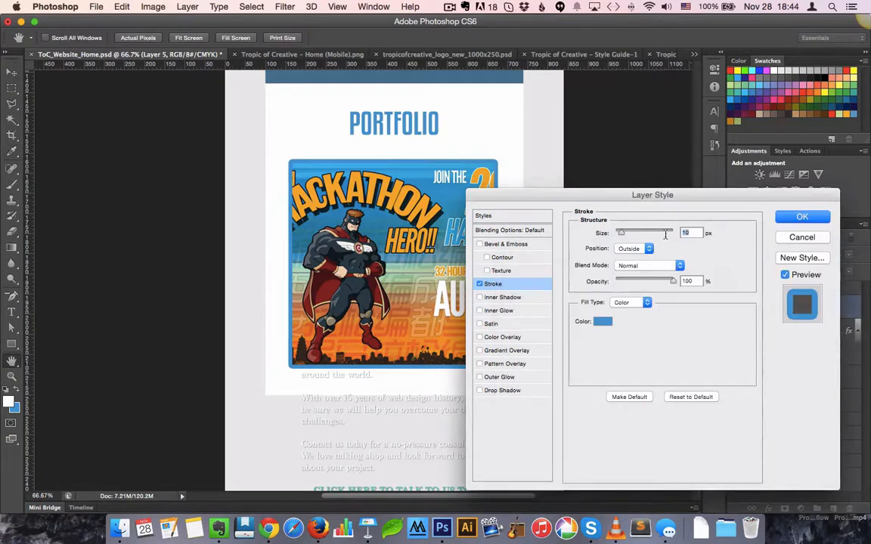
Place the stroke inside the image edge at a size of 10 px, and apply the layer style.
{"action": "type", "text": "5"}
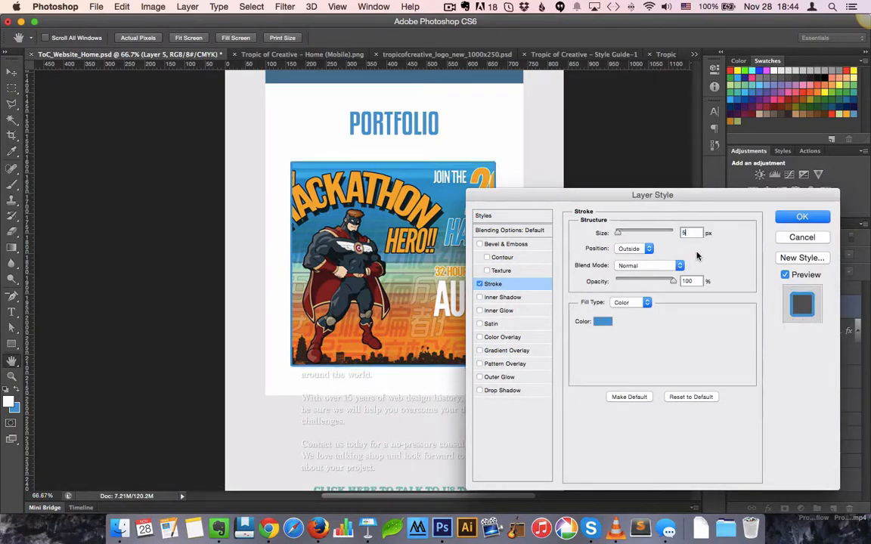
{"action": "left_click", "coordinate": [648, 249]}
{"action": "left_click", "coordinate": [639, 257]}
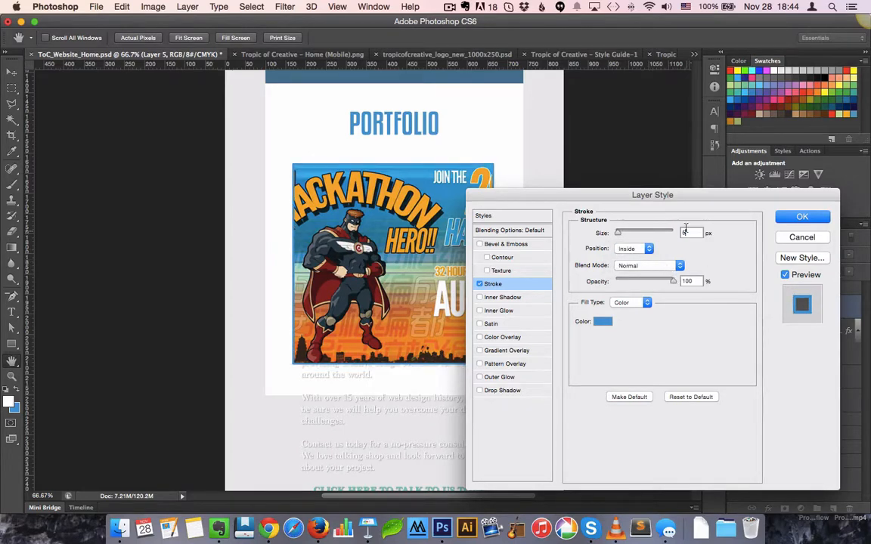
{"action": "type", "text": "10"}
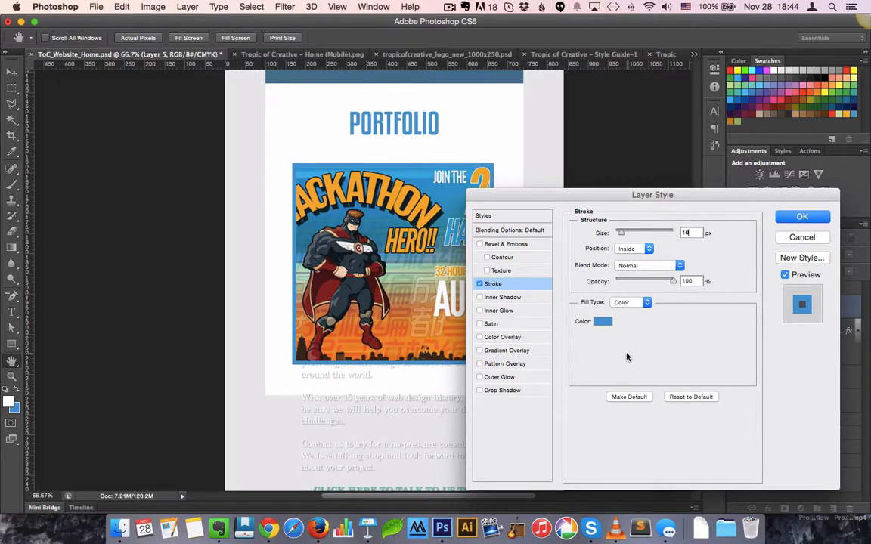
{"action": "left_click", "coordinate": [804, 217]}
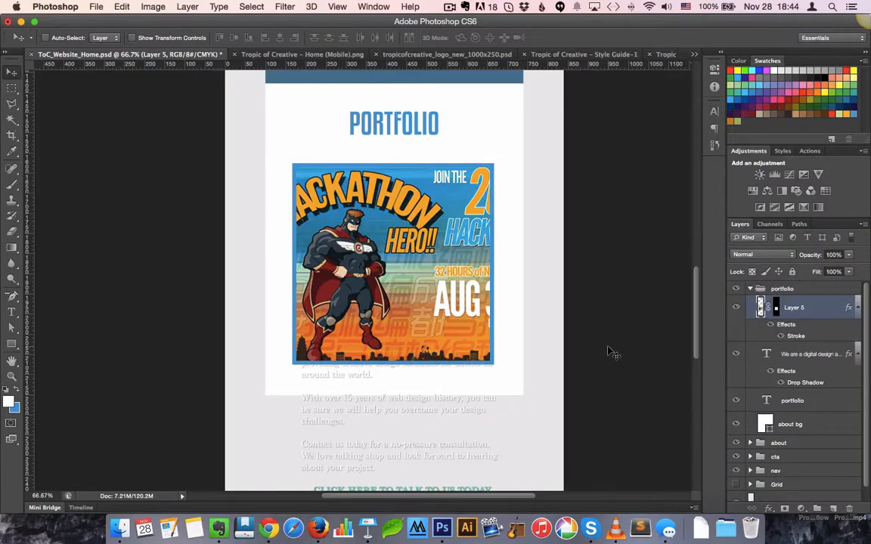
{"action": "left_click_drag", "start_coordinate": [492, 200], "coordinate": [491, 179]}
{"action": "left_click_drag", "start_coordinate": [501, 371], "coordinate": [506, 208]}
{"action": "left_click_drag", "start_coordinate": [498, 299], "coordinate": [494, 257]}
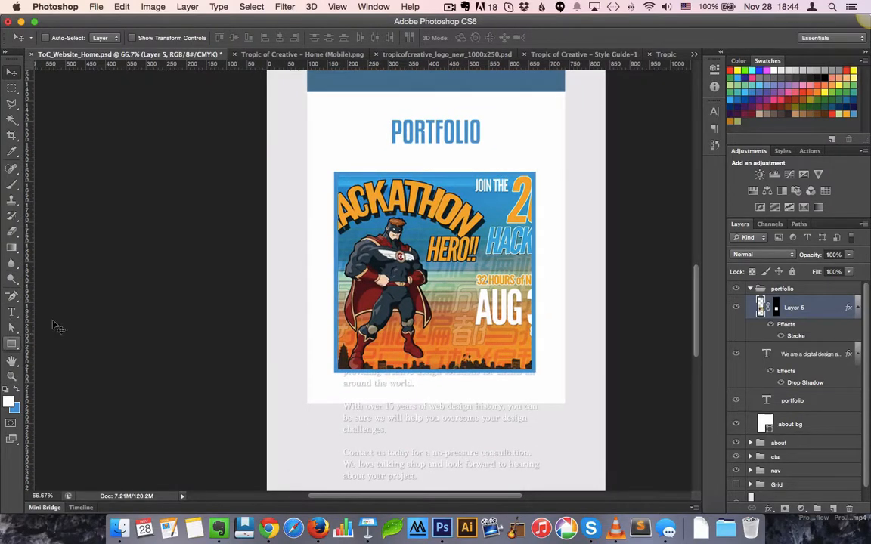
{"action": "key", "text": "v"}
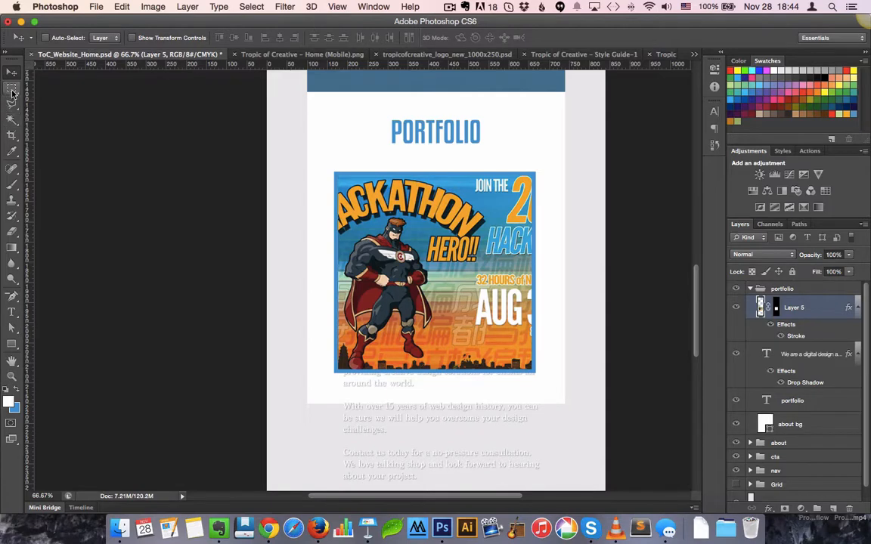
{"action": "left_click_drag", "start_coordinate": [12, 92], "coordinate": [43, 120]}
{"action": "left_click", "coordinate": [309, 257]}
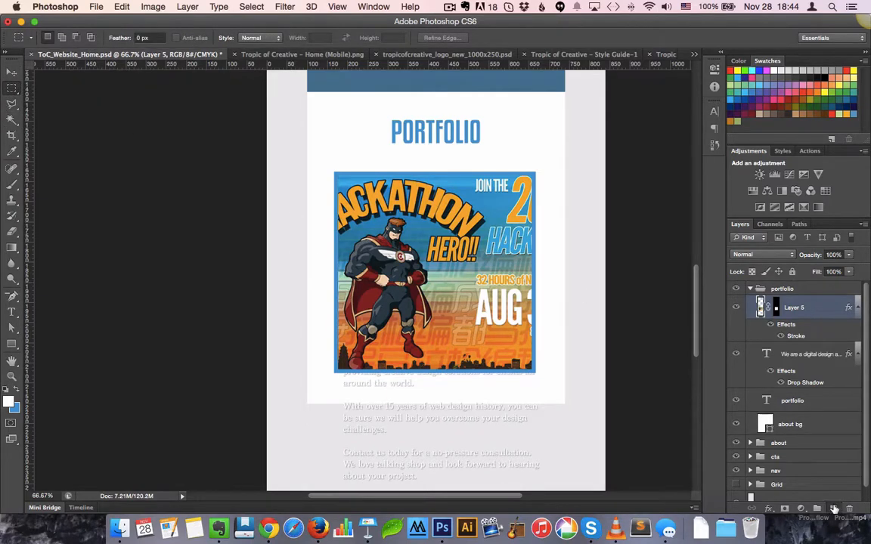
Draw a 92 px square overlapping the hackathon image's left edge, and fill it with the blue background colour.
{"action": "left_click", "coordinate": [834, 509]}
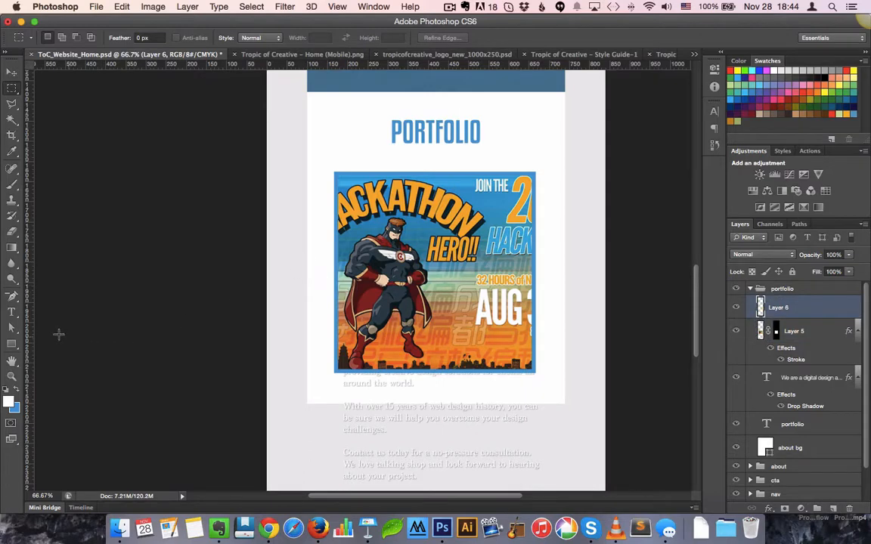
{"action": "left_click", "coordinate": [12, 344]}
{"action": "left_click_drag", "start_coordinate": [297, 238], "coordinate": [358, 272]}
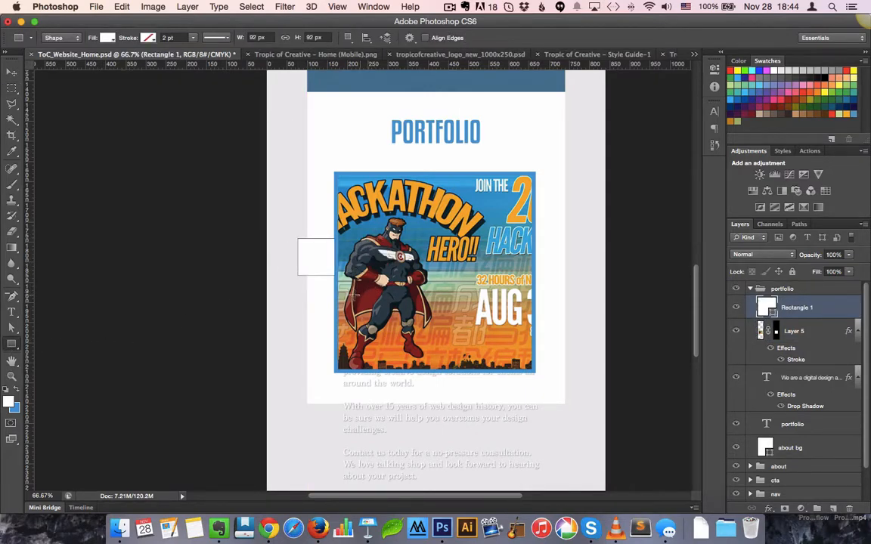
{"action": "key", "text": "super+BackSpace"}
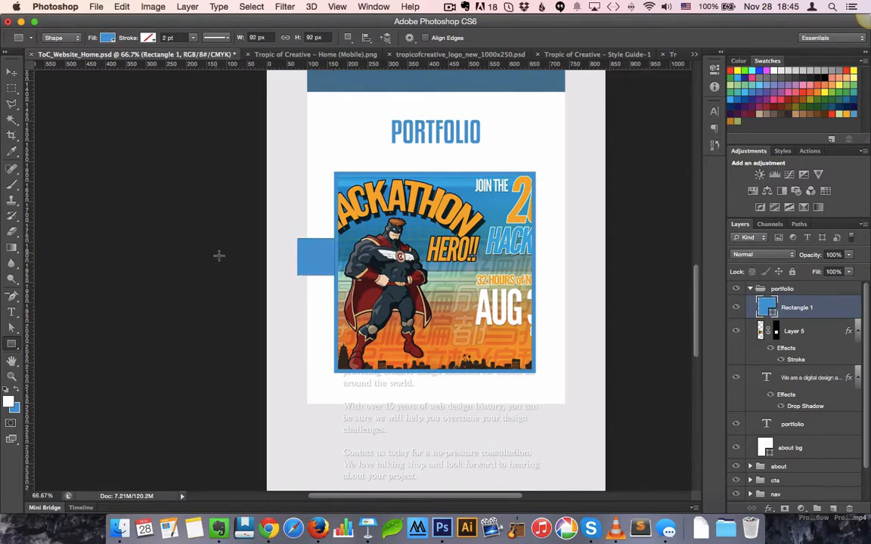
Sample the green of the GET HELP NOW! button, and fill the small square with it.
{"action": "scroll", "coordinate": [396, 154], "scroll_direction": "up", "scroll_amount": 10}
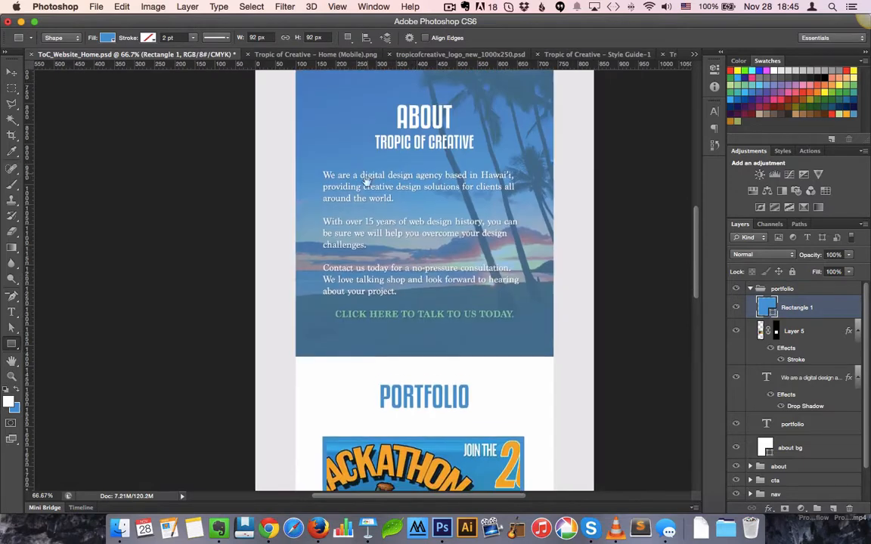
{"action": "left_click", "coordinate": [12, 154]}
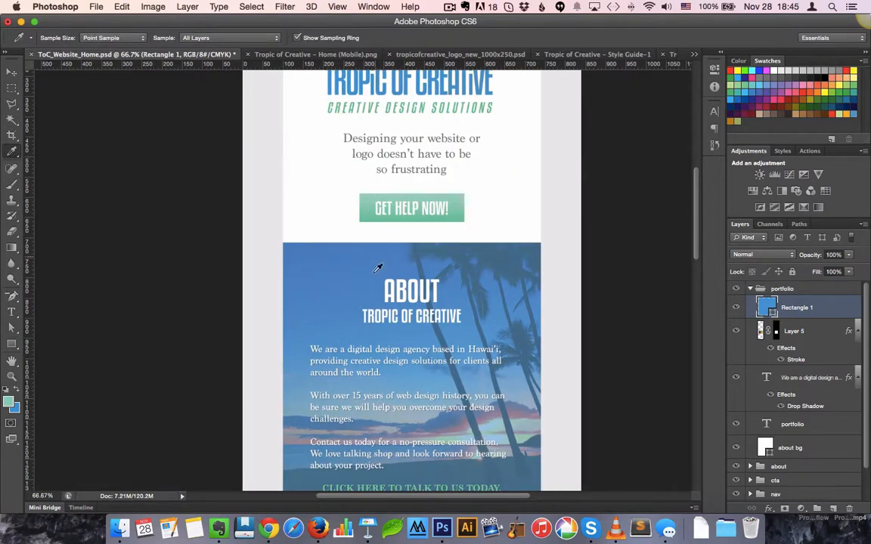
{"action": "scroll", "coordinate": [347, 181], "scroll_direction": "down", "scroll_amount": 7}
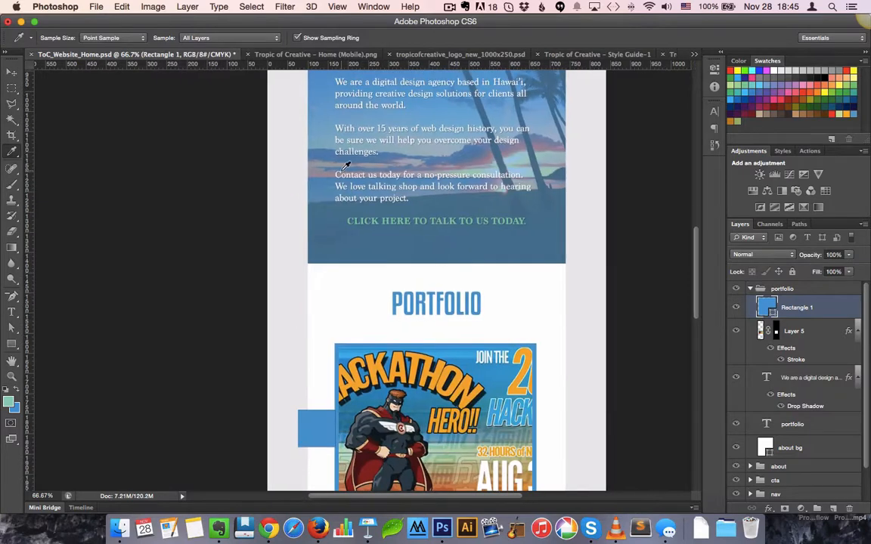
{"action": "key", "text": "alt+BackSpace"}
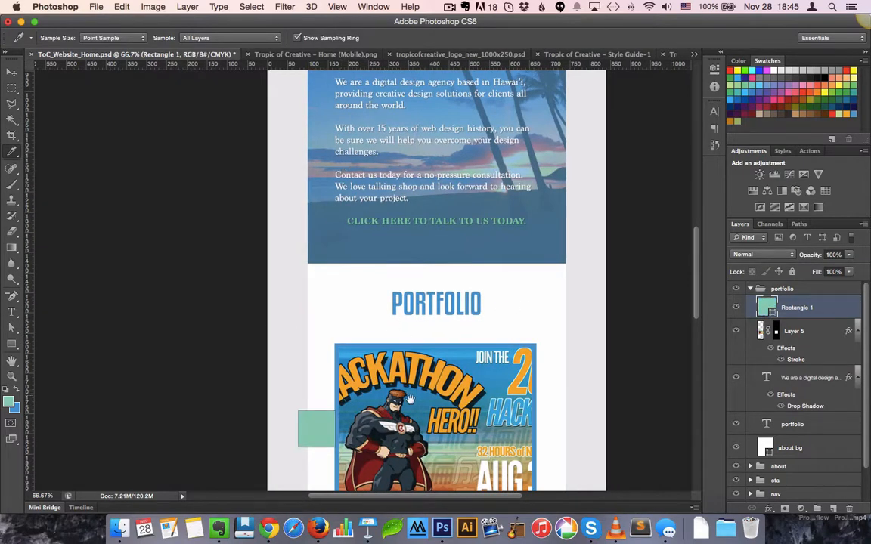
Rotate the green square 45° just left of the hackathon image, and delete its right anchor point to form a left-pointing triangle.
{"action": "scroll", "coordinate": [409, 399], "scroll_direction": "down", "scroll_amount": 3}
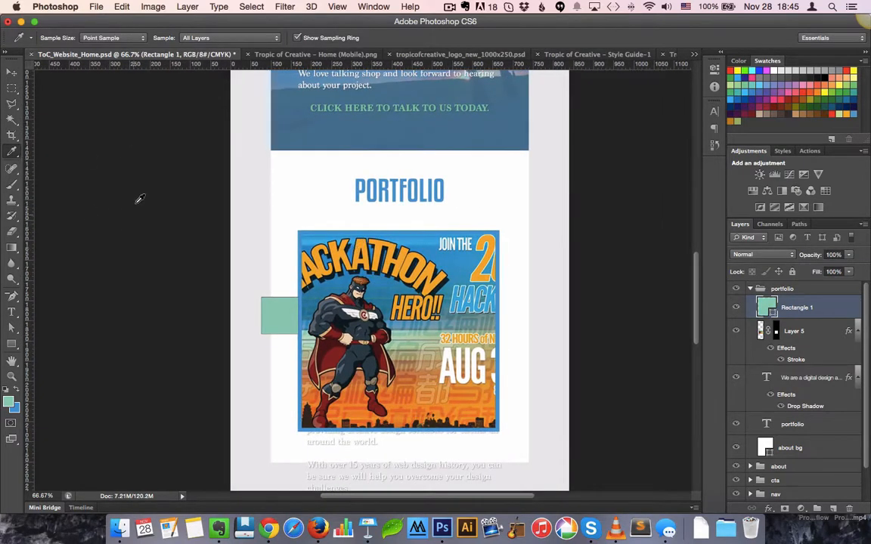
{"action": "left_click", "coordinate": [12, 71]}
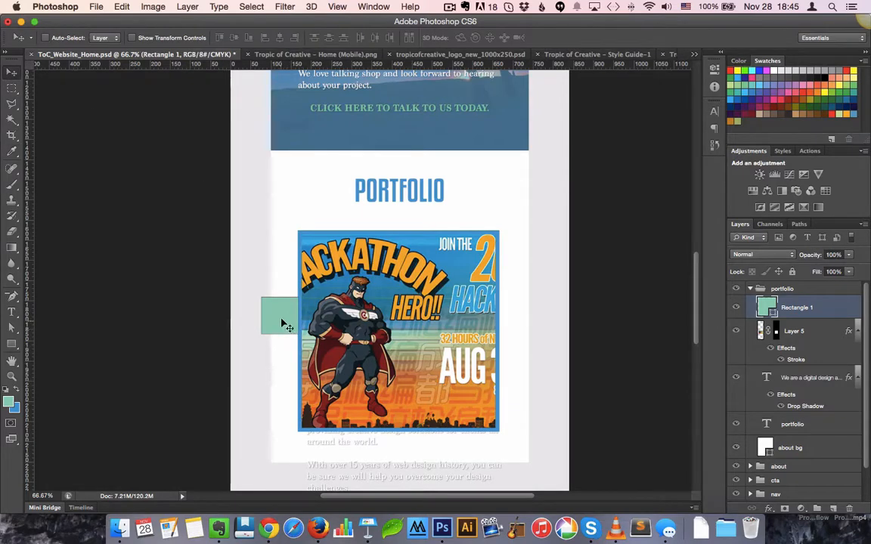
{"action": "left_click_drag", "start_coordinate": [283, 324], "coordinate": [304, 276]}
{"action": "key", "text": "ctrl+t"}
{"action": "key", "text": "Return"}
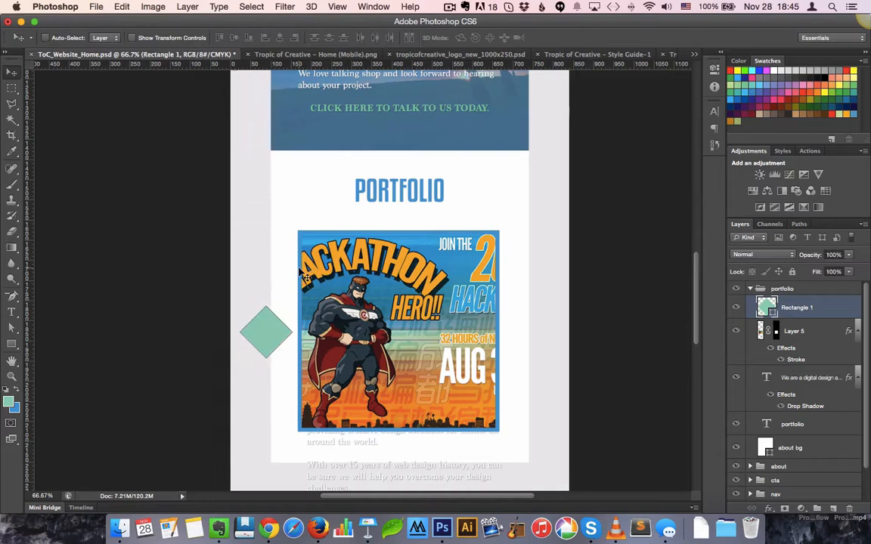
{"action": "left_click", "coordinate": [12, 296]}
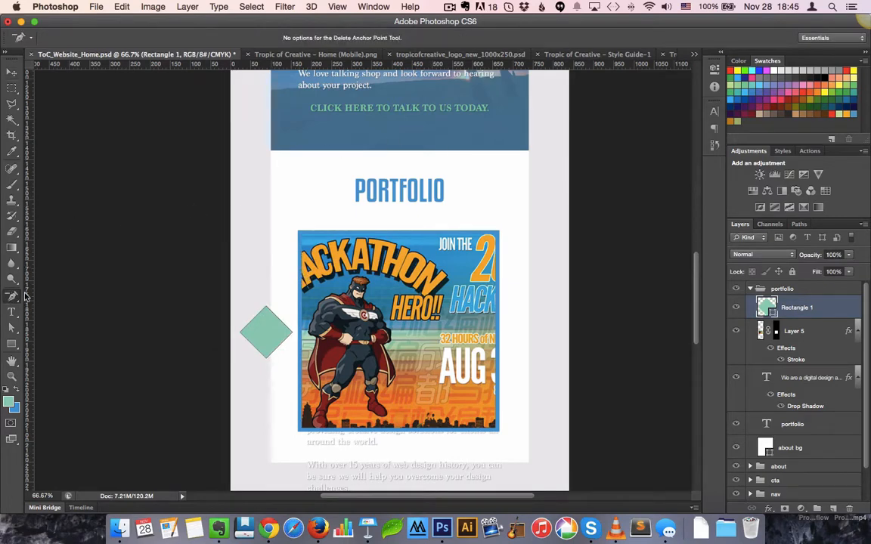
{"action": "left_click", "coordinate": [292, 333]}
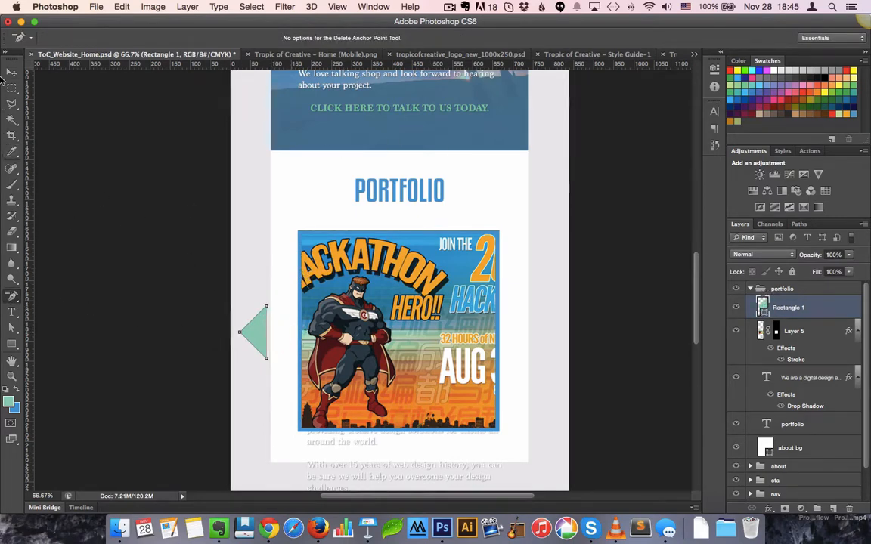
Move the green triangle close to the hackathon image's left edge, and scale it down proportionally.
{"action": "left_click", "coordinate": [12, 72]}
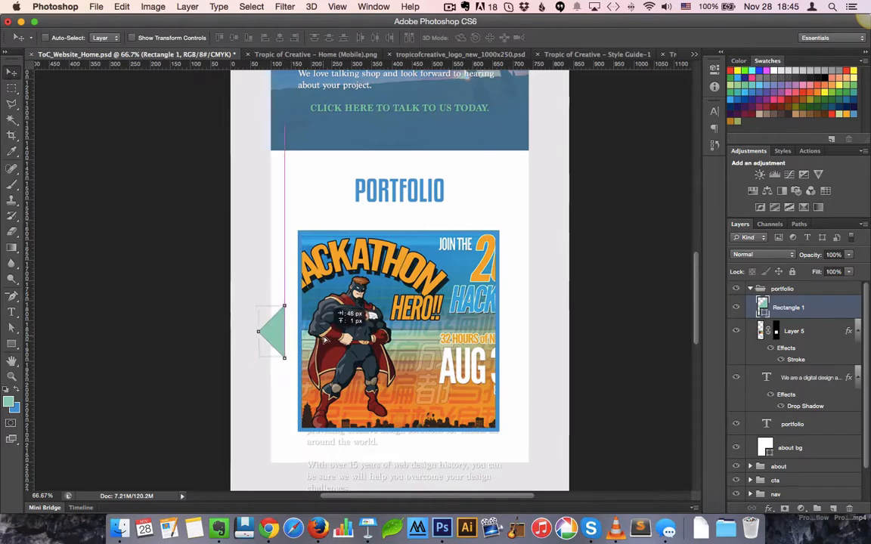
{"action": "left_click_drag", "start_coordinate": [305, 339], "coordinate": [333, 339]}
{"action": "key", "text": "super+t"}
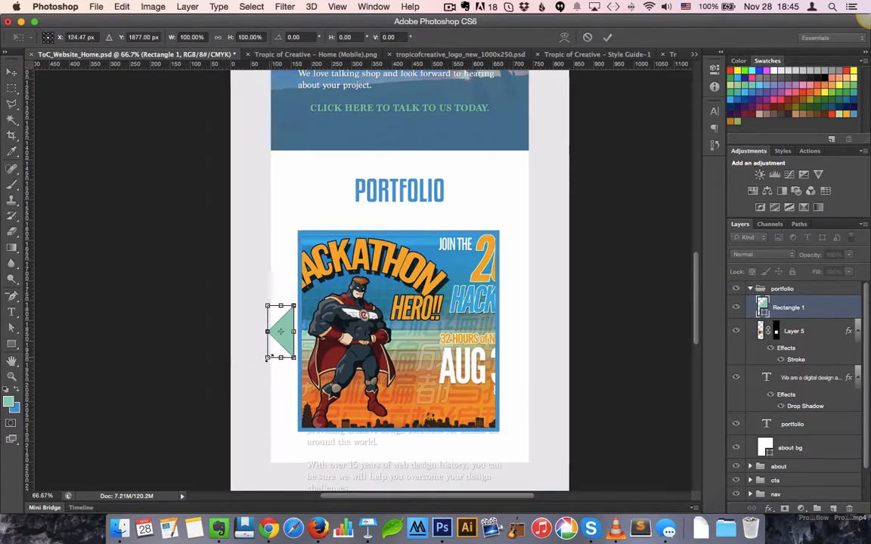
{"action": "left_click_drag", "start_coordinate": [269, 358], "coordinate": [270, 348]}
{"action": "key", "text": "Return"}
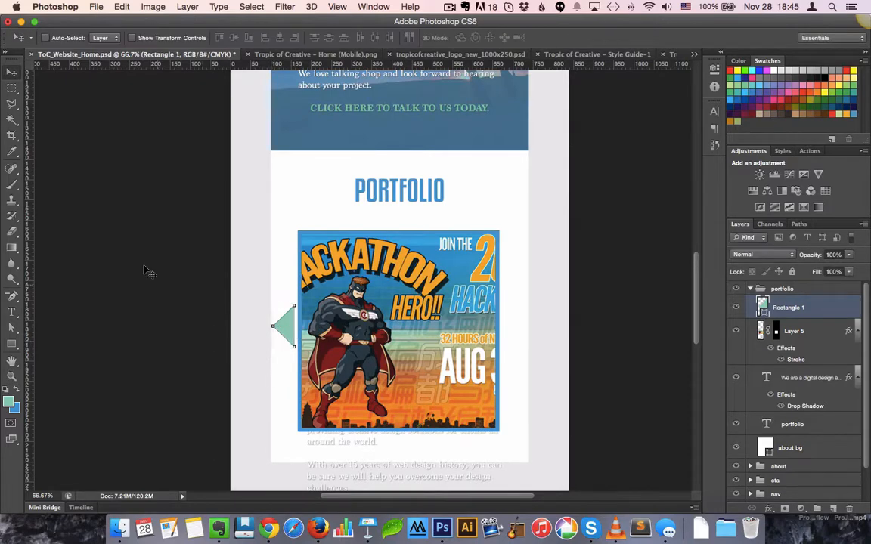
Set the green triangle's size to 50 px wide by 100 px high, and place it against the image's left edge, vertically centred.
{"action": "left_click", "coordinate": [17, 346]}
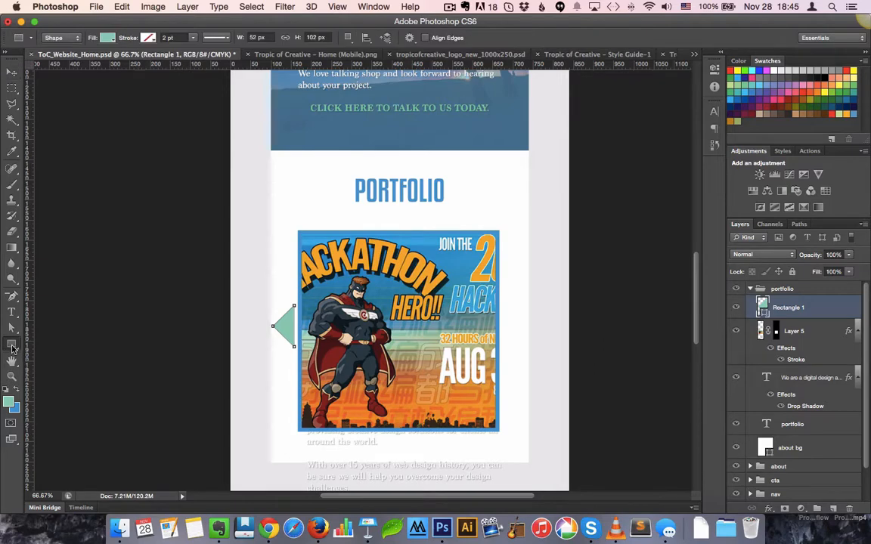
{"action": "left_click", "coordinate": [264, 37]}
{"action": "type", "text": "50"}
{"action": "key", "text": "Tab"}
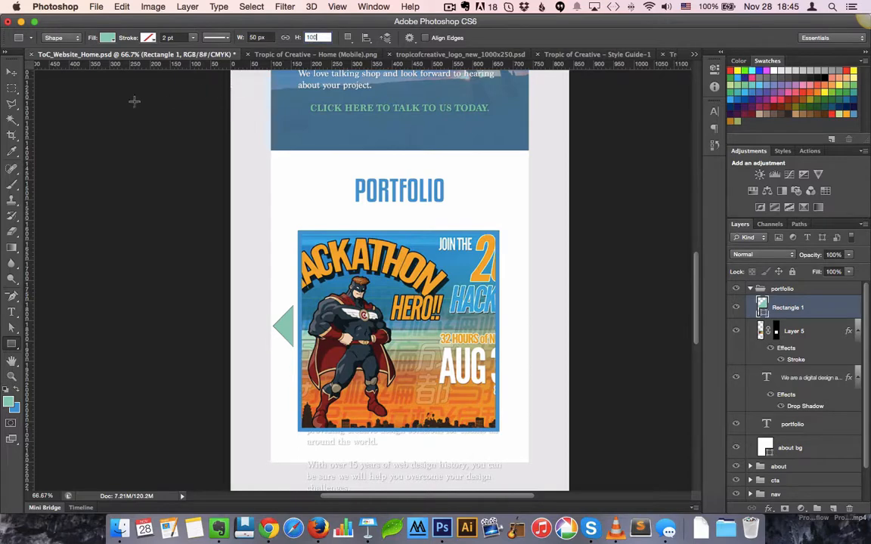
{"action": "left_click", "coordinate": [11, 72]}
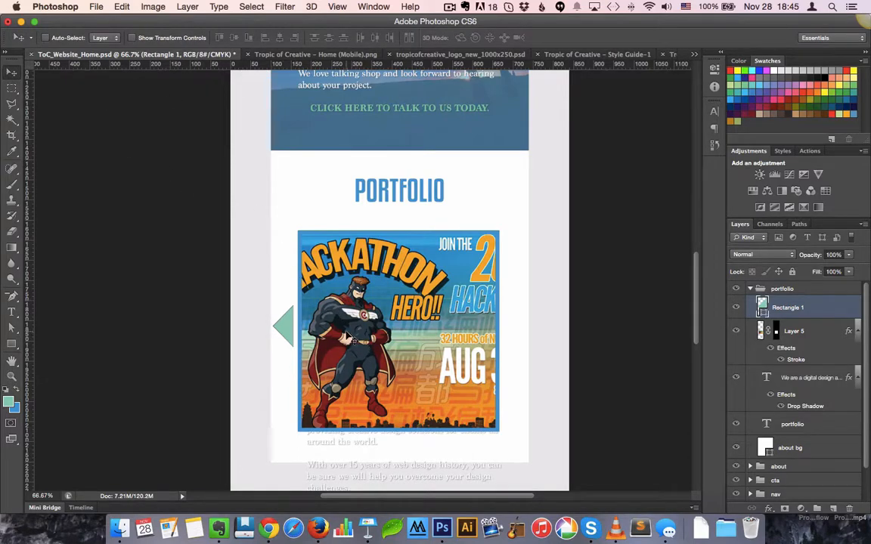
{"action": "left_click_drag", "start_coordinate": [348, 337], "coordinate": [356, 349]}
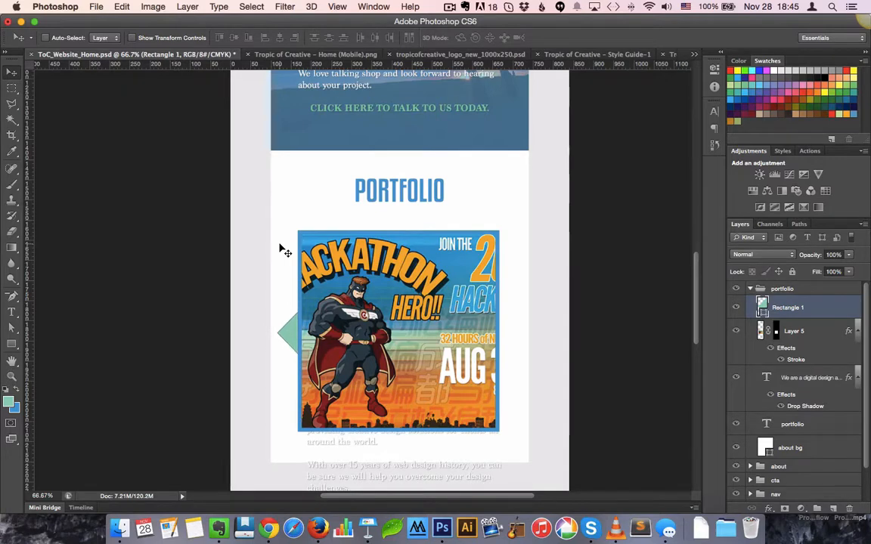
Offset the green triangle 10 px from the hackathon image's left edge, and place a mirrored duplicate the same distance off the right edge.
{"action": "key", "text": "shift+Left"}
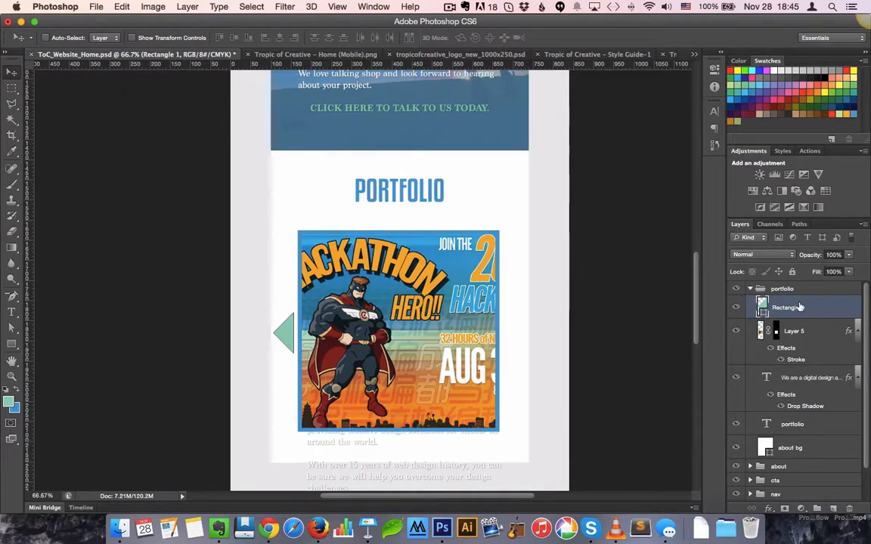
{"action": "left_click_drag", "start_coordinate": [799, 308], "coordinate": [831, 511]}
{"action": "key", "text": "ctrl+t"}
{"action": "left_click_drag", "start_coordinate": [329, 276], "coordinate": [255, 370]}
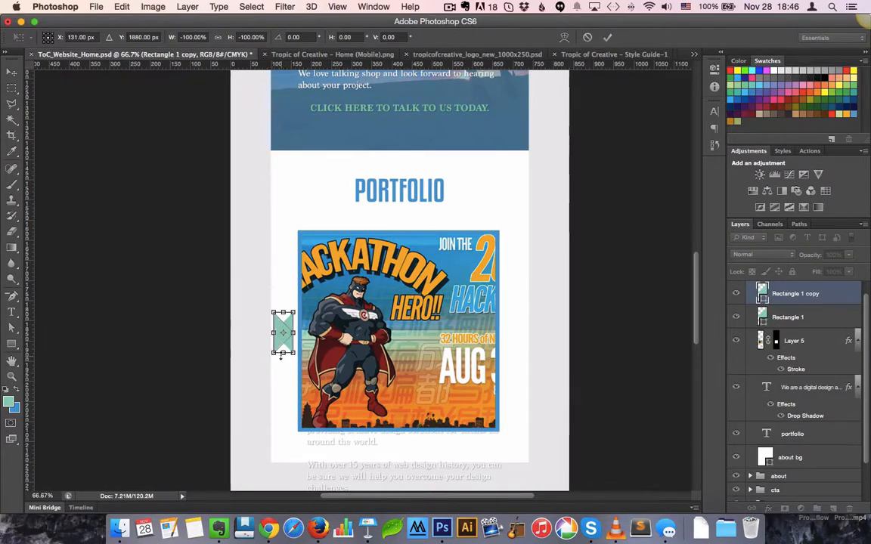
{"action": "key", "text": "Return"}
{"action": "left_click_drag", "start_coordinate": [318, 360], "coordinate": [544, 339]}
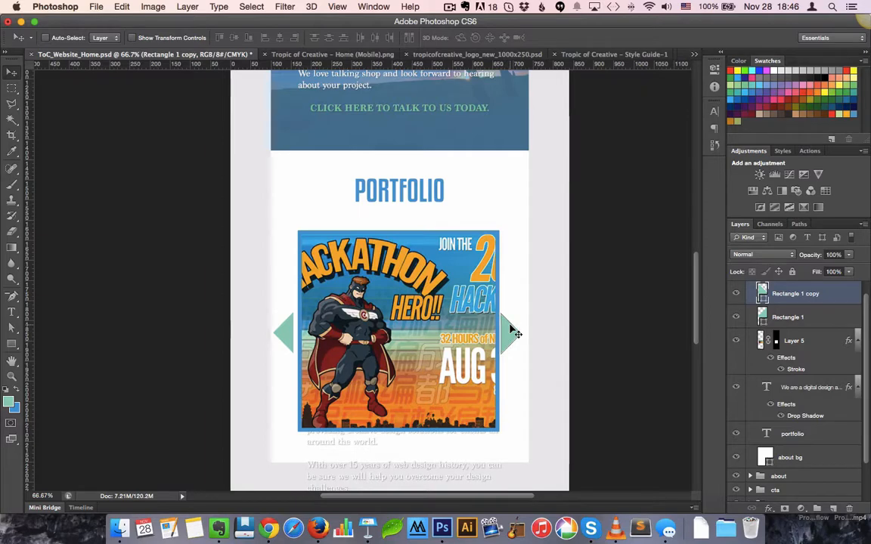
{"action": "key", "text": "shift+Right"}
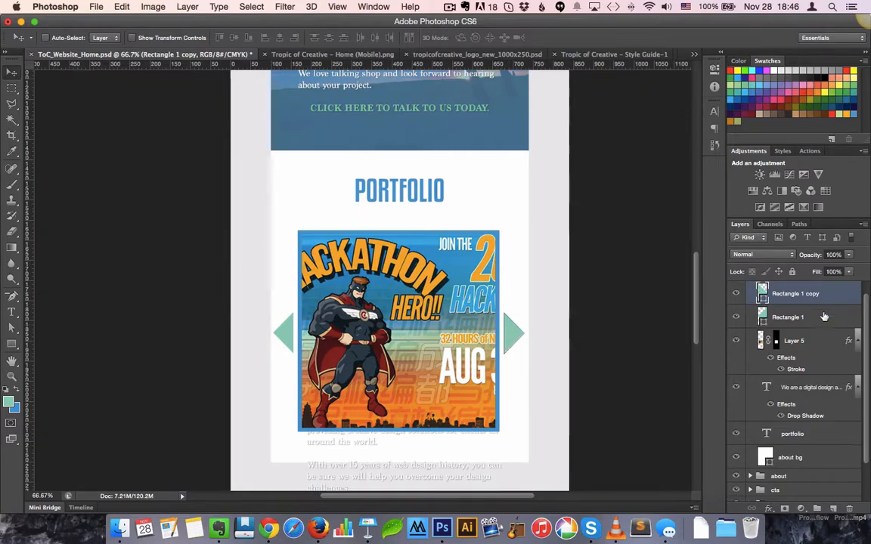
Shift the hackathon image and both green triangles together slightly to the right to centre them under the PORTFOLIO heading.
{"action": "left_click", "coordinate": [805, 342], "text": "shift"}
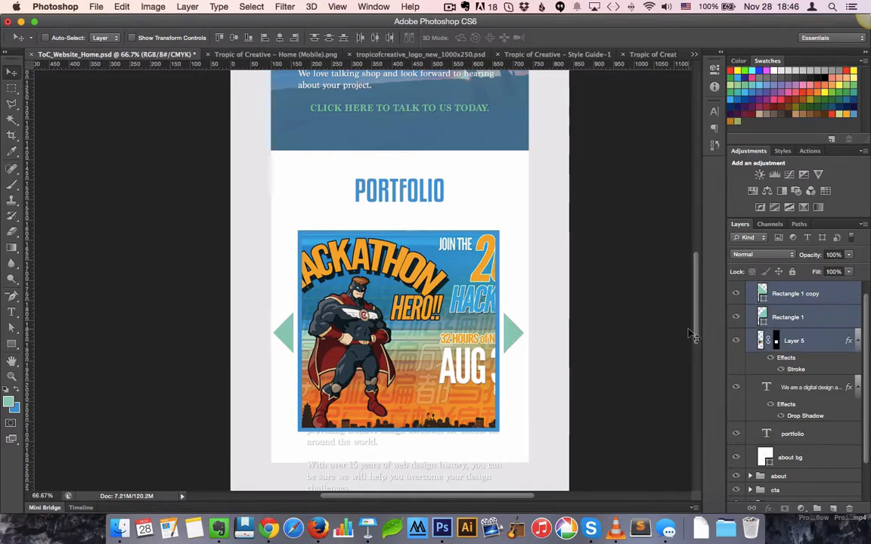
{"action": "key", "text": "Right"}
{"action": "key", "text": "Right"}
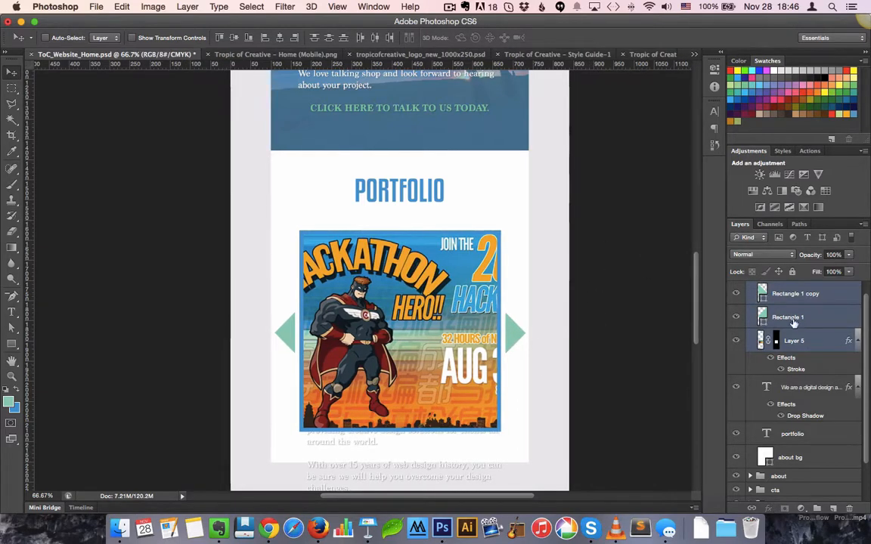
Change the hackathon image's 10 px stroke colour to the green sampled from the left triangle.
{"action": "double_click", "coordinate": [795, 369]}
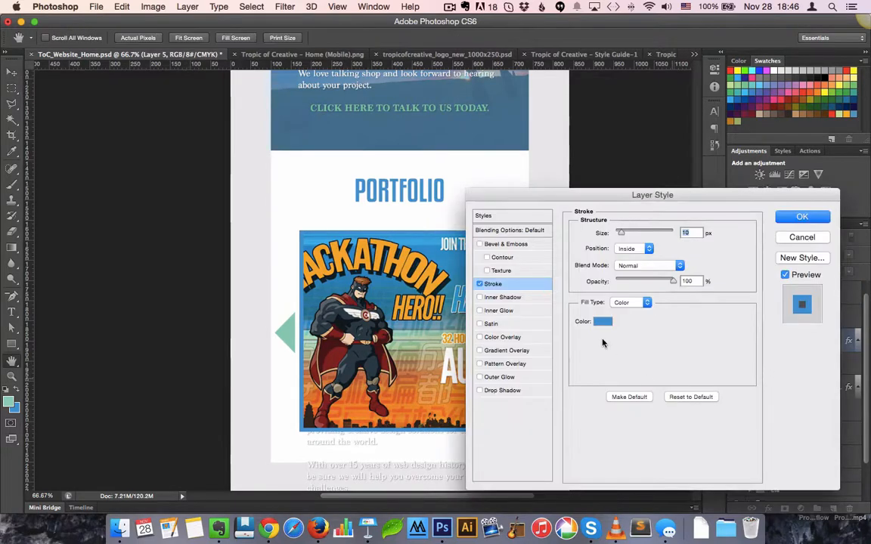
{"action": "left_click", "coordinate": [603, 322]}
{"action": "left_click", "coordinate": [285, 327]}
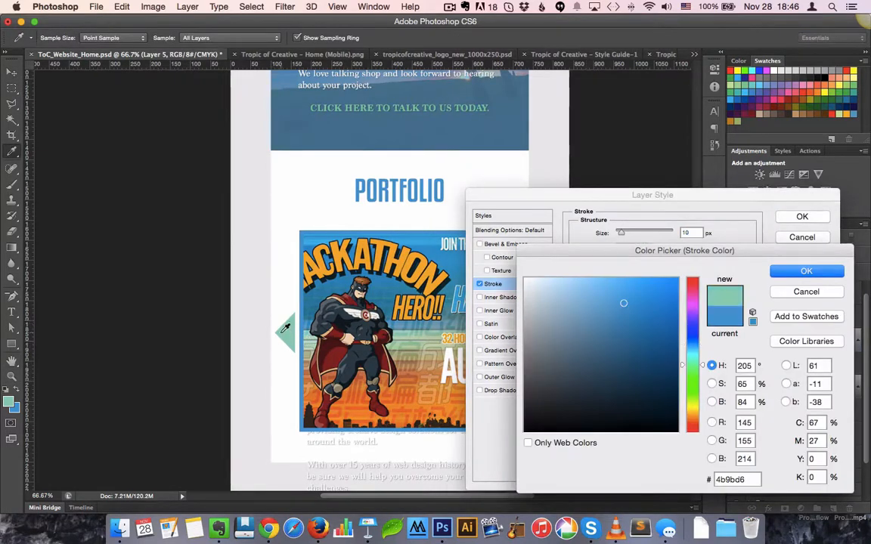
{"action": "left_click", "coordinate": [792, 272]}
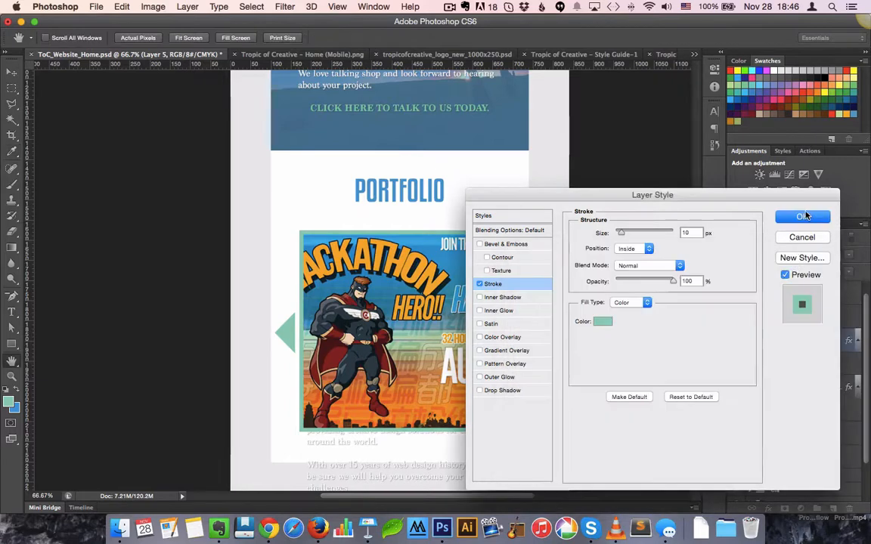
{"action": "left_click", "coordinate": [802, 216]}
{"action": "key", "text": "v"}
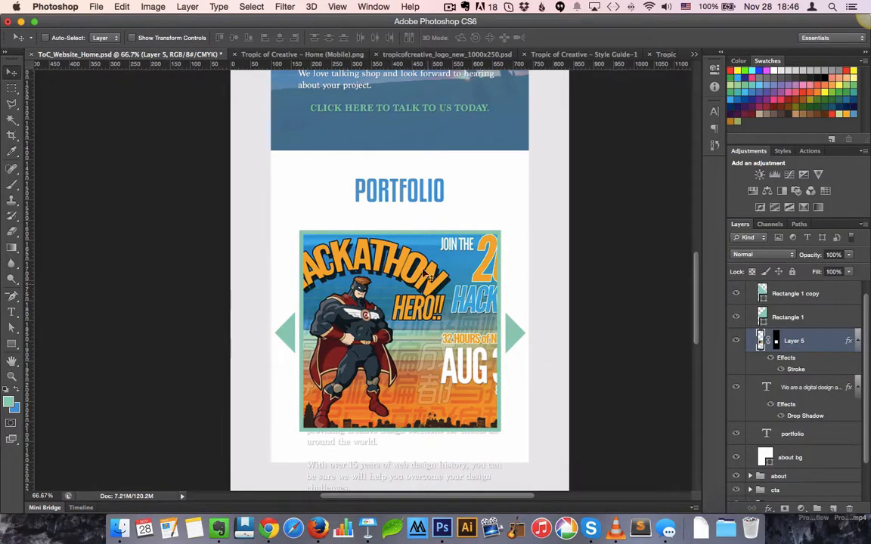
Stretch the portfolio section's white background downward to about 116.5% of its height, keeping its top edge in place.
{"action": "scroll", "coordinate": [477, 344], "scroll_direction": "down", "scroll_amount": 2}
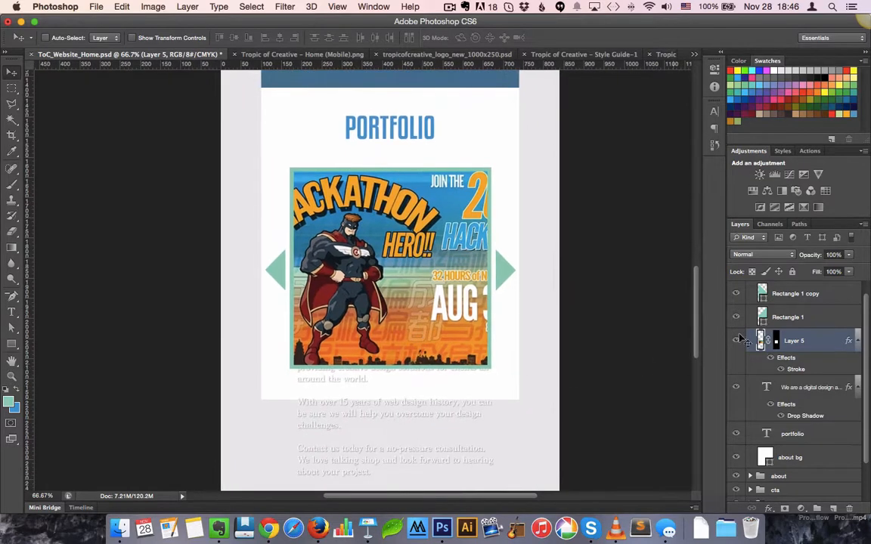
{"action": "left_click", "coordinate": [790, 458]}
{"action": "key", "text": "super+t"}
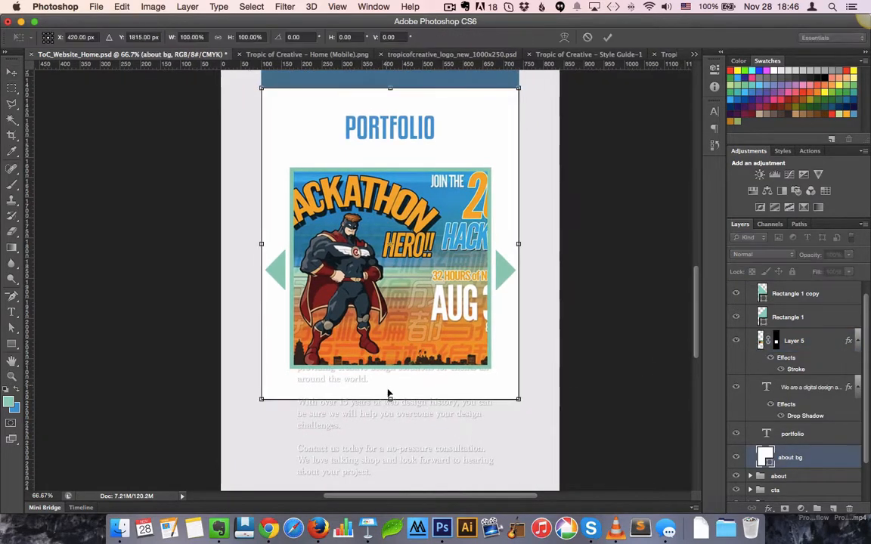
{"action": "left_click_drag", "start_coordinate": [389, 399], "coordinate": [390, 452]}
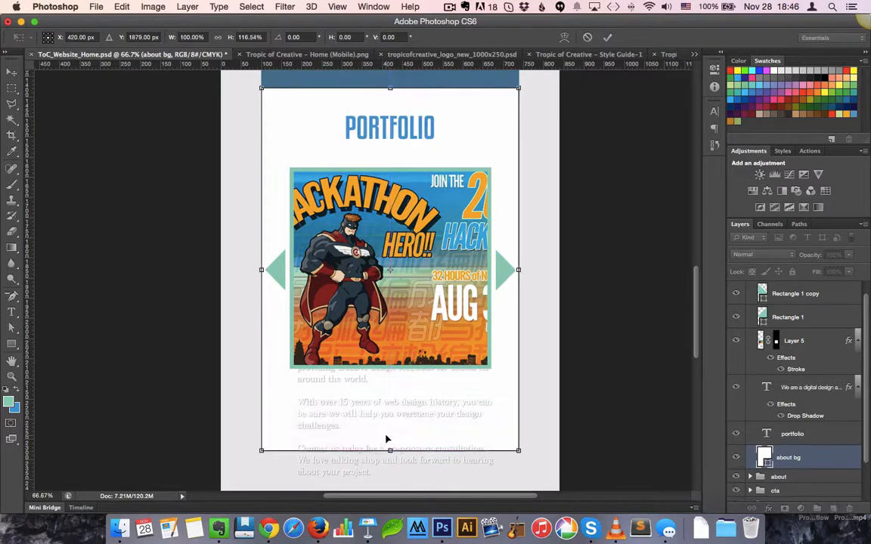
{"action": "key", "text": "Return"}
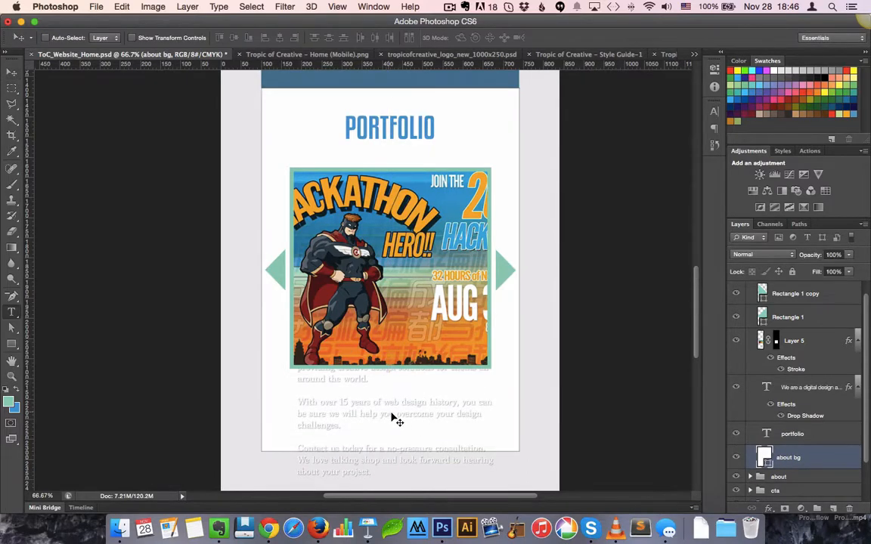
Bring the "We are a digital design agency" text in front of the hackathon image, and delete everything after its first paragraph.
{"action": "key", "text": "t"}
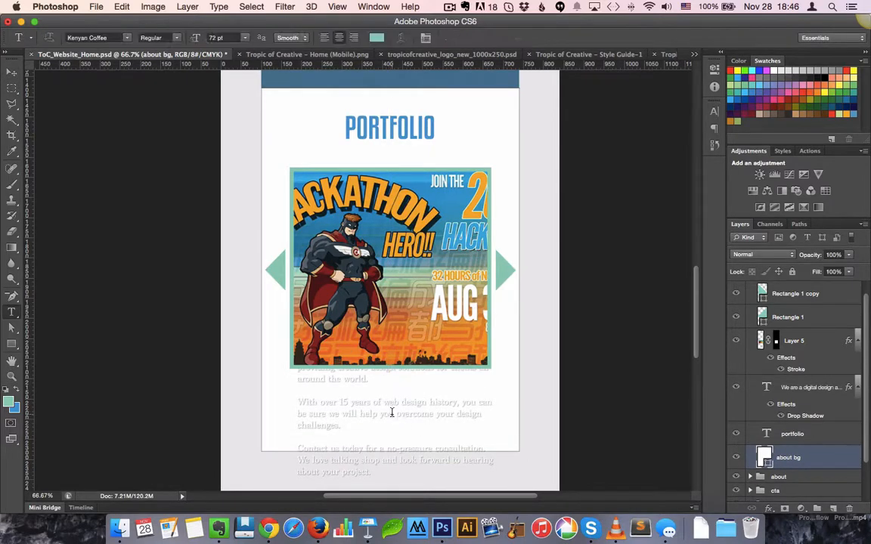
{"action": "left_click", "coordinate": [799, 389]}
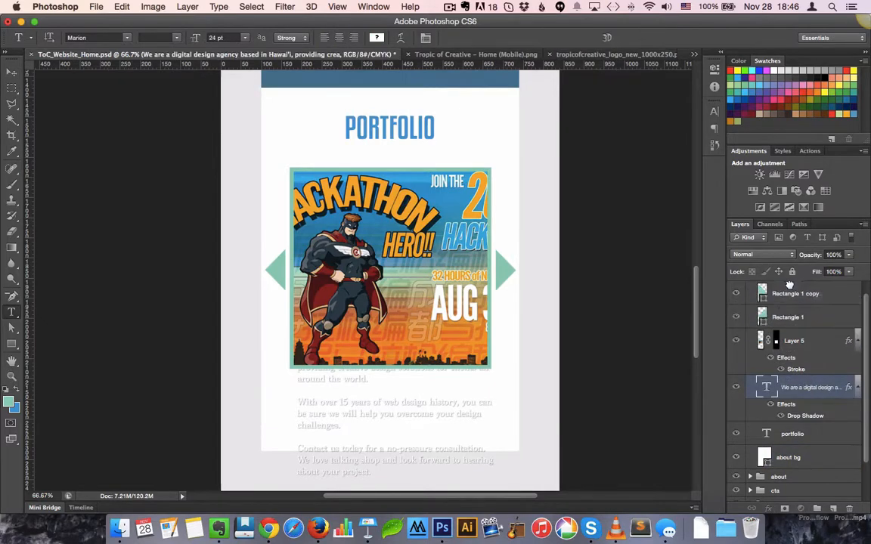
{"action": "left_click_drag", "start_coordinate": [789, 284], "coordinate": [799, 297]}
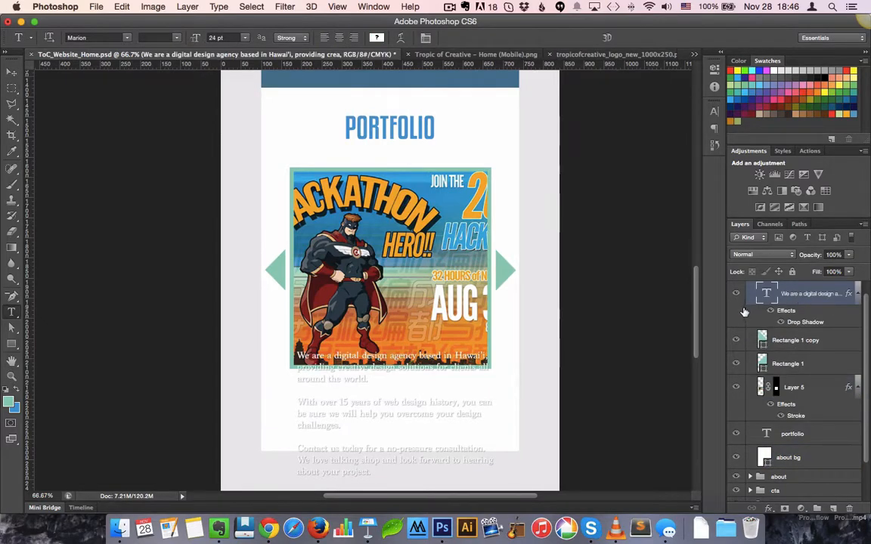
{"action": "left_click_drag", "start_coordinate": [369, 375], "coordinate": [529, 499]}
{"action": "key", "text": "BackSpace"}
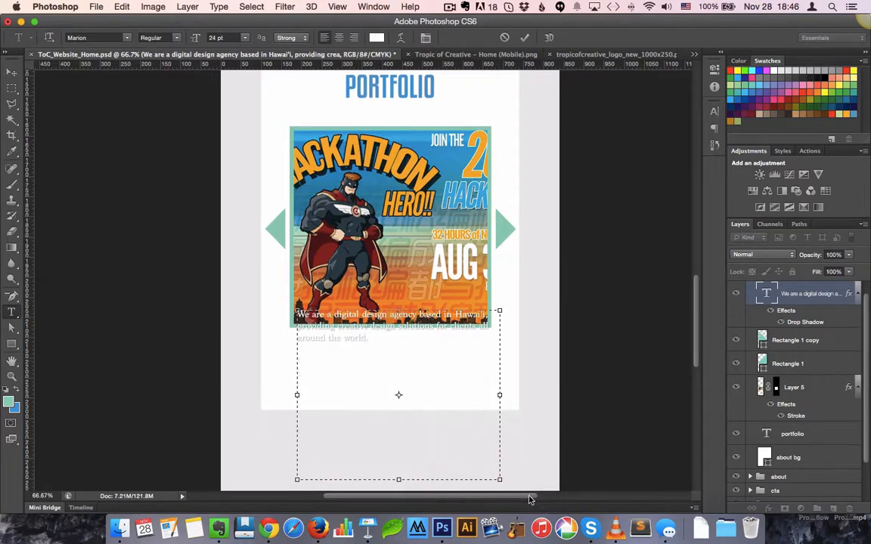
Colour the remaining paragraph text black.
{"action": "key", "text": "super+a"}
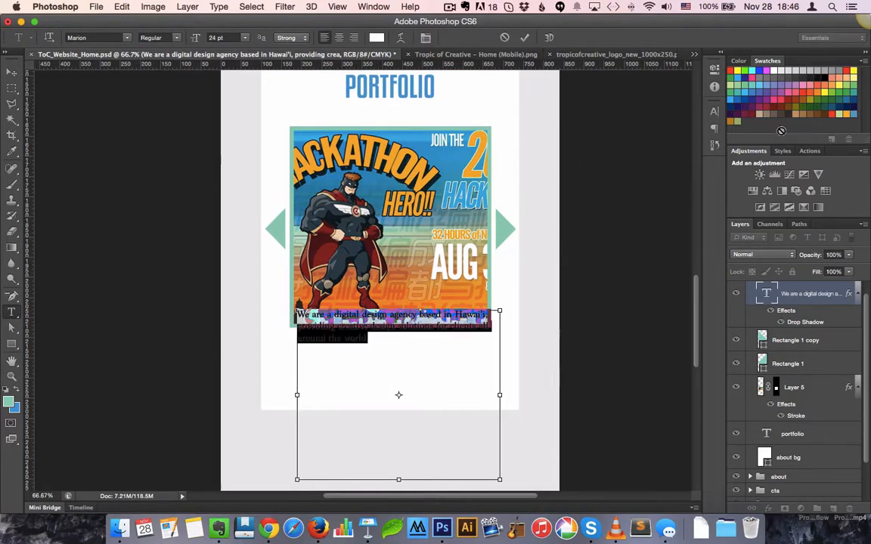
{"action": "left_click", "coordinate": [826, 74]}
{"action": "left_click", "coordinate": [12, 72]}
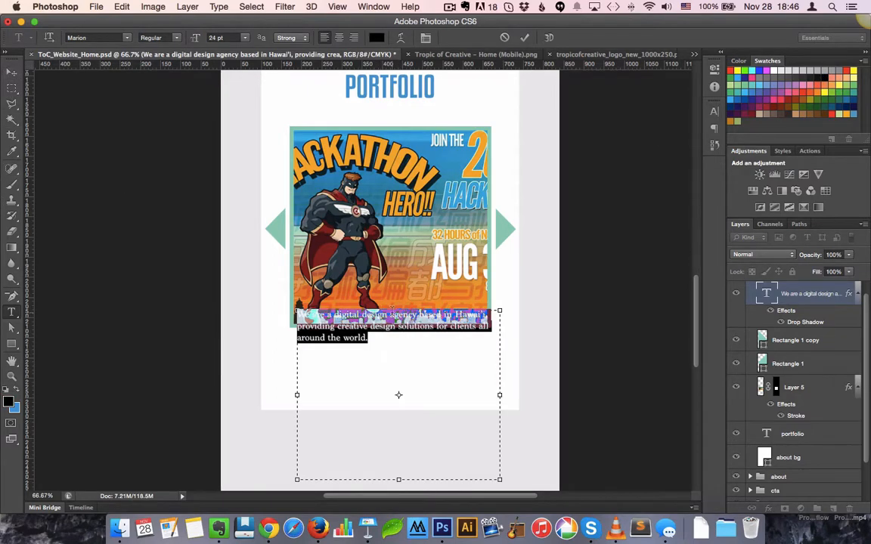
Centre the paragraph in a text box shortened to its three lines, and place it just below the hackathon image.
{"action": "left_click_drag", "start_coordinate": [398, 478], "coordinate": [393, 351]}
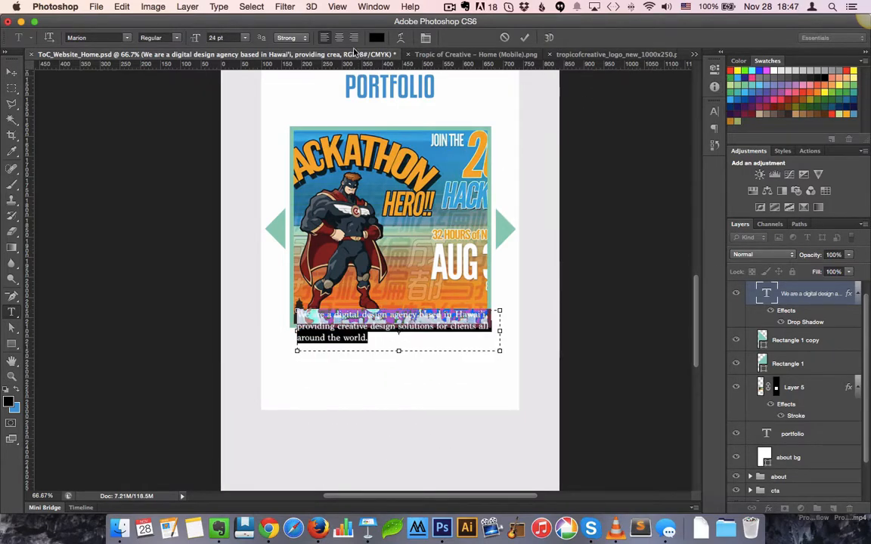
{"action": "key", "text": "super+shift+c"}
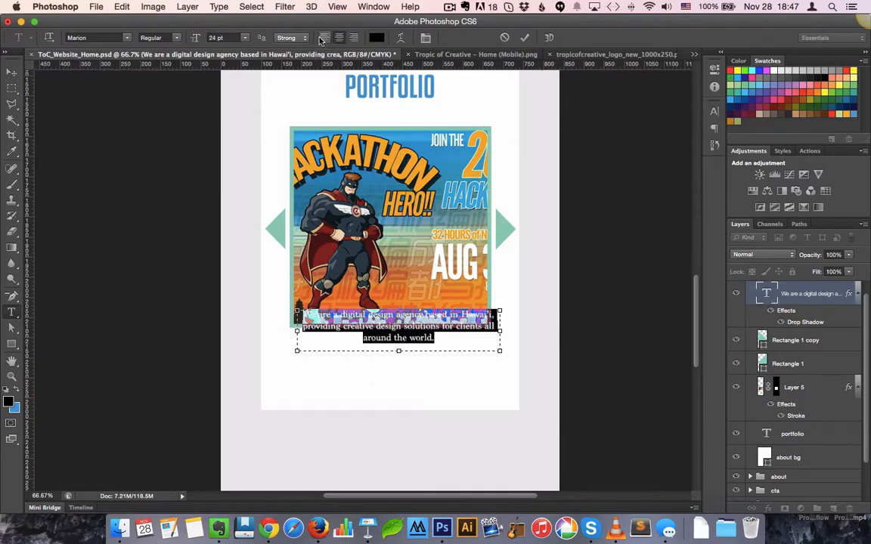
{"action": "left_click", "coordinate": [11, 72]}
{"action": "left_click_drag", "start_coordinate": [406, 316], "coordinate": [395, 332]}
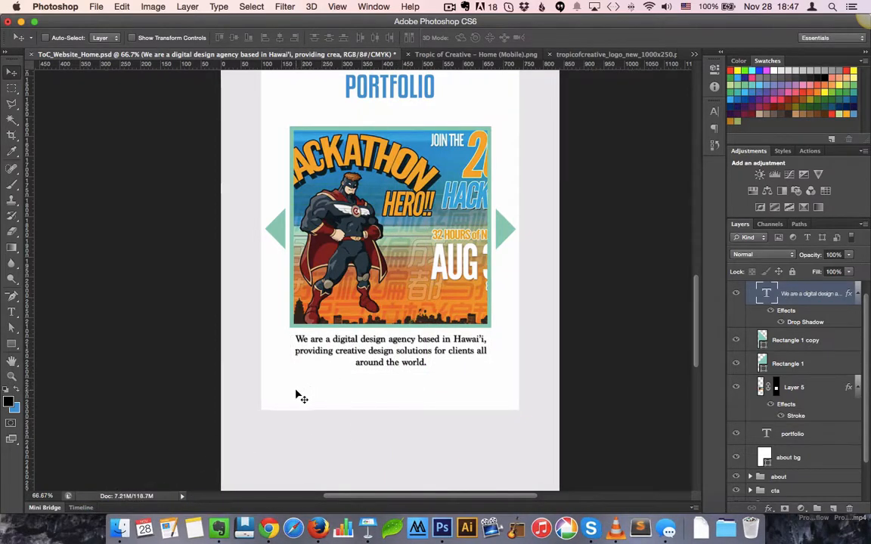
Check the project title's place in the mobile wireframe, and duplicate the PORTFOLIO heading straight down to just below the hackathon image.
{"action": "left_click", "coordinate": [455, 55]}
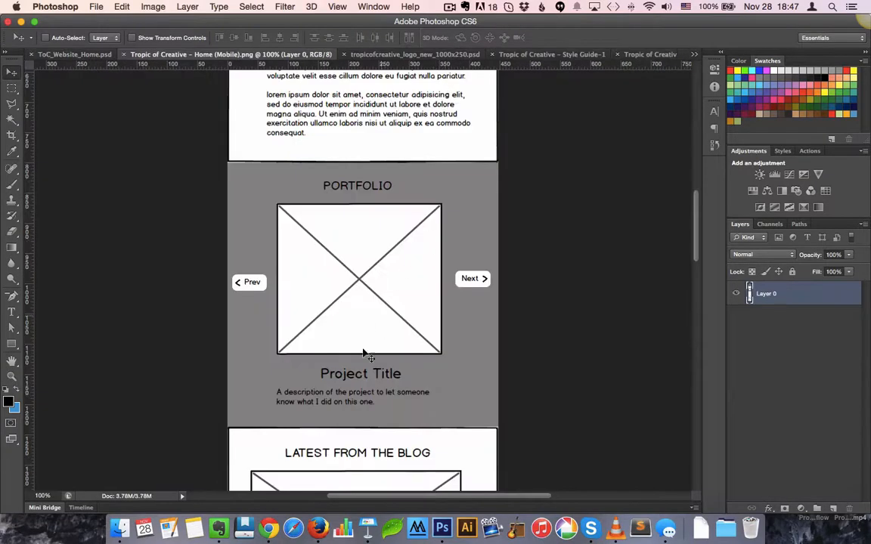
{"action": "left_click", "coordinate": [82, 56]}
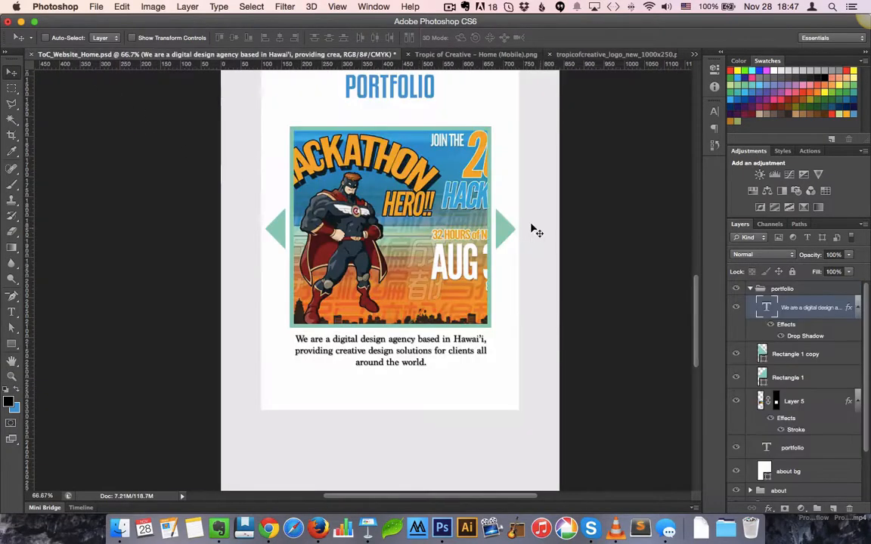
{"action": "right_click", "coordinate": [376, 91]}
{"action": "left_click", "coordinate": [401, 93]}
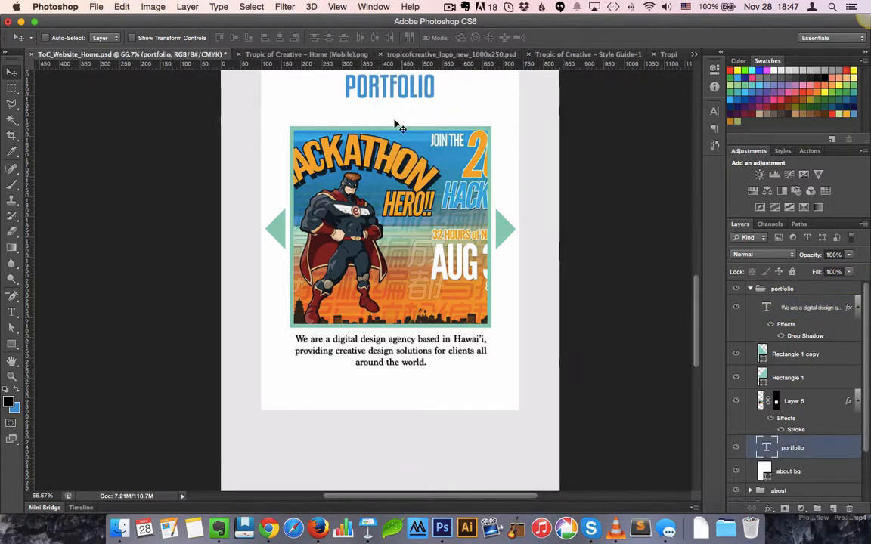
{"action": "left_click_drag", "start_coordinate": [406, 90], "coordinate": [449, 353]}
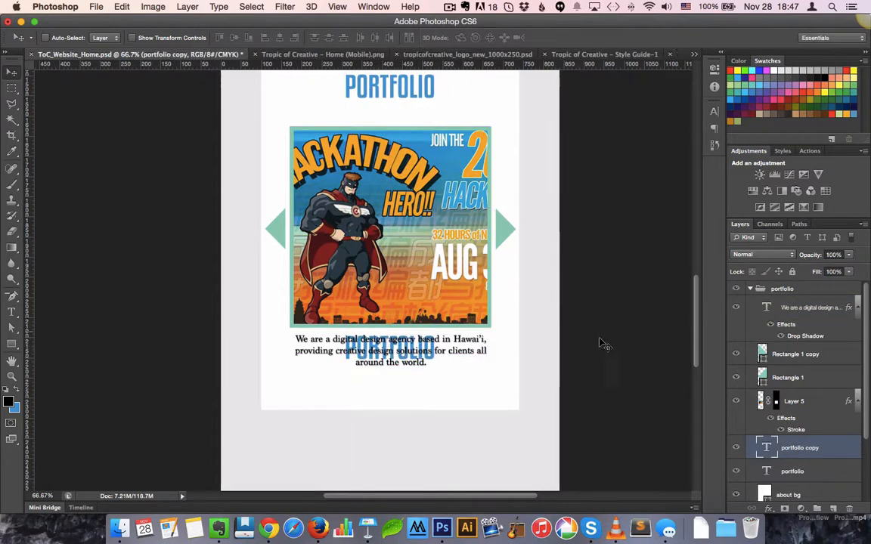
Put the duplicated heading at the top of the portfolio group, and move the description paragraph down beneath it.
{"action": "left_click_drag", "start_coordinate": [800, 448], "coordinate": [805, 315]}
{"action": "left_click", "coordinate": [802, 331]}
{"action": "left_click_drag", "start_coordinate": [478, 378], "coordinate": [474, 409]}
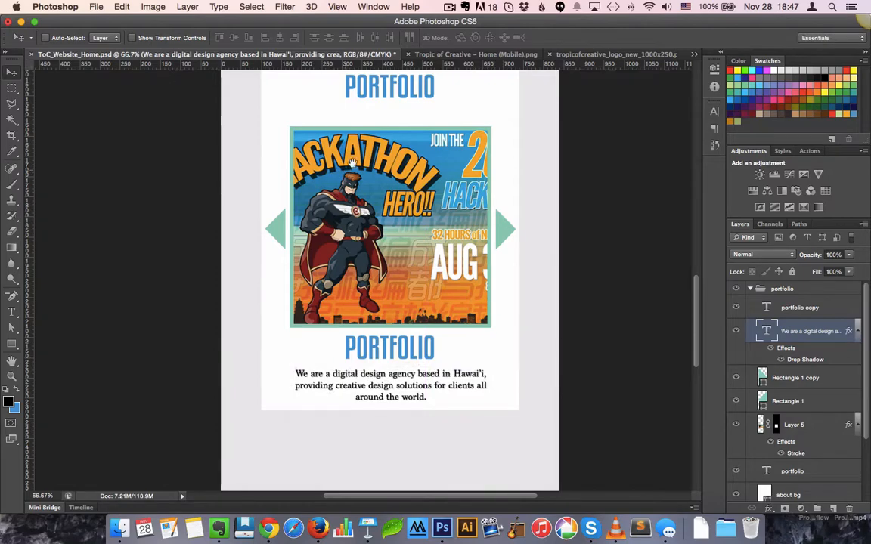
Fill the description paragraph with grey #797979, and remove its drop shadow effect.
{"action": "scroll", "coordinate": [353, 162], "scroll_direction": "up", "scroll_amount": 10}
{"action": "scroll", "coordinate": [325, 249], "scroll_direction": "down", "scroll_amount": 8}
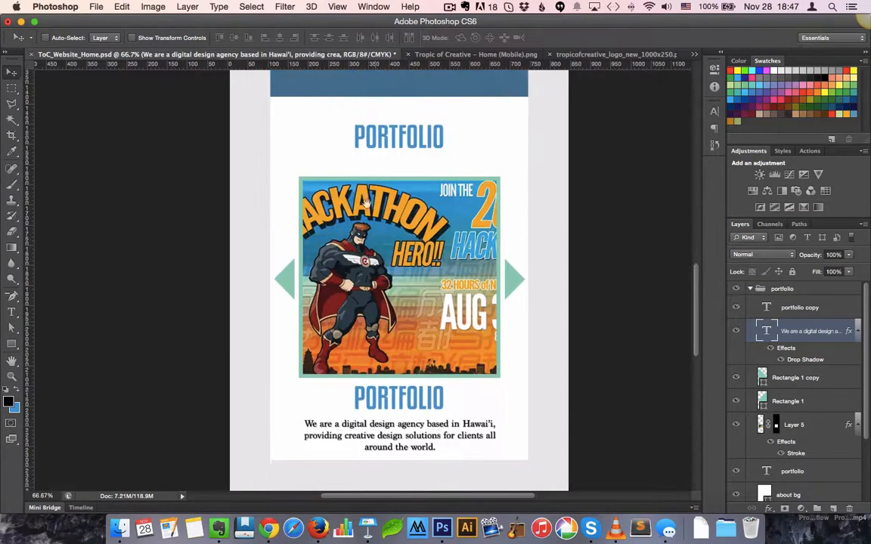
{"action": "scroll", "coordinate": [366, 201], "scroll_direction": "down", "scroll_amount": 3}
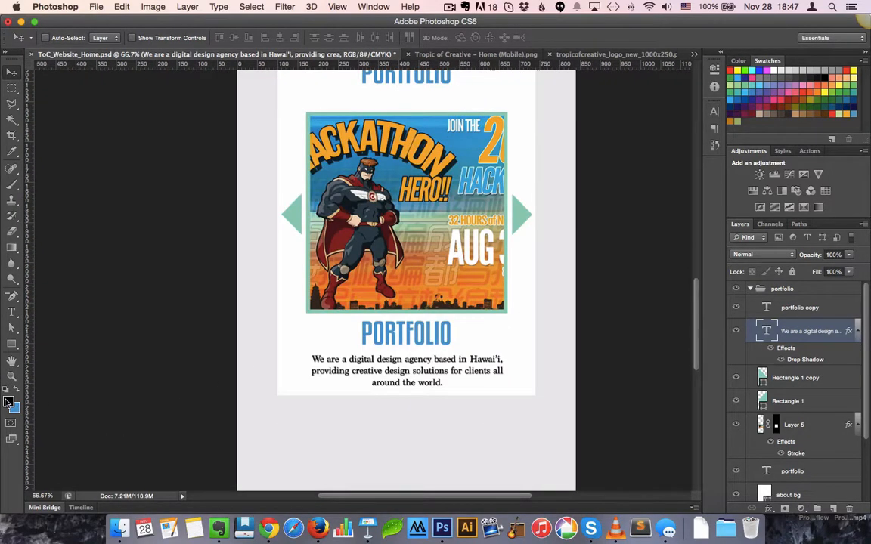
{"action": "left_click", "coordinate": [9, 403]}
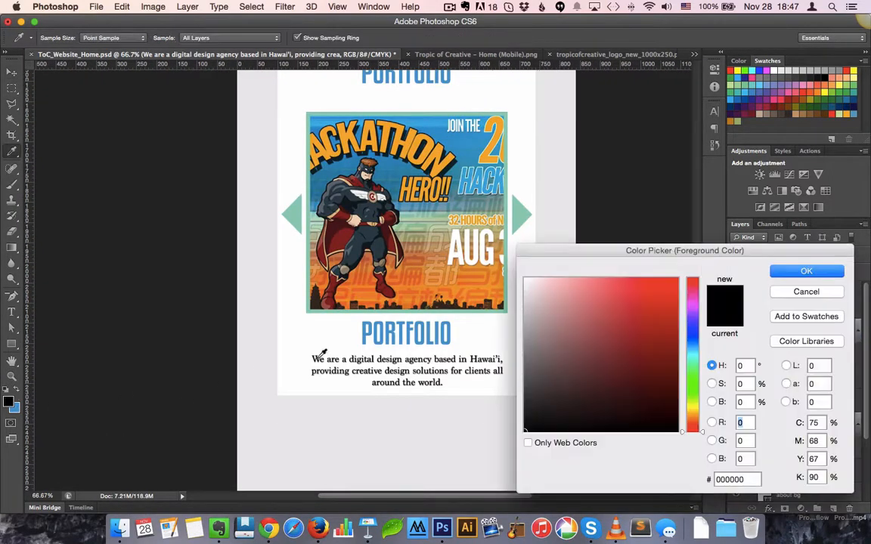
{"action": "left_click", "coordinate": [754, 479]}
{"action": "type", "text": "797979"}
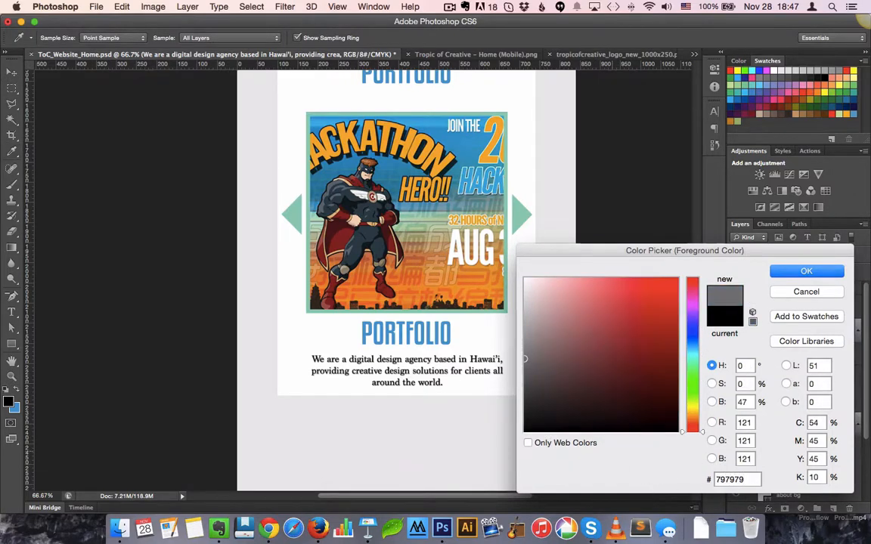
{"action": "key", "text": "Return"}
{"action": "key", "text": "v"}
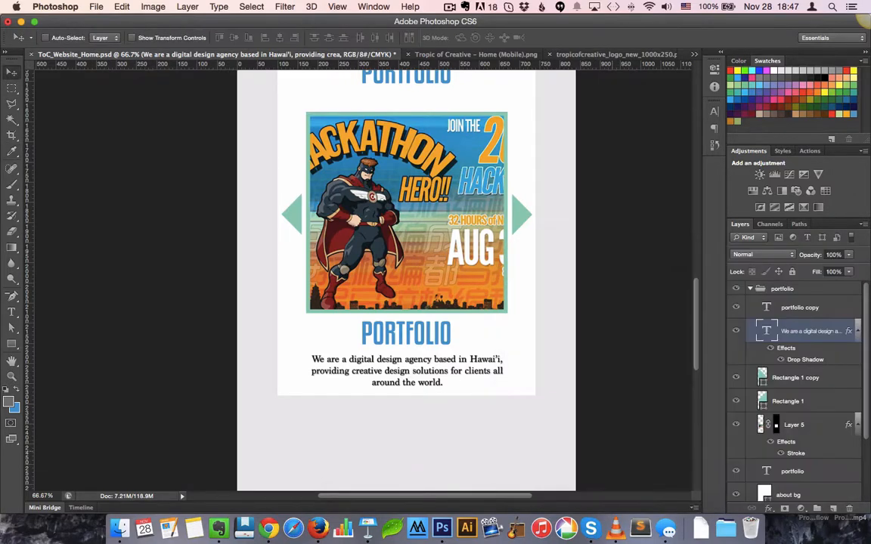
{"action": "key", "text": "super+BackSpace"}
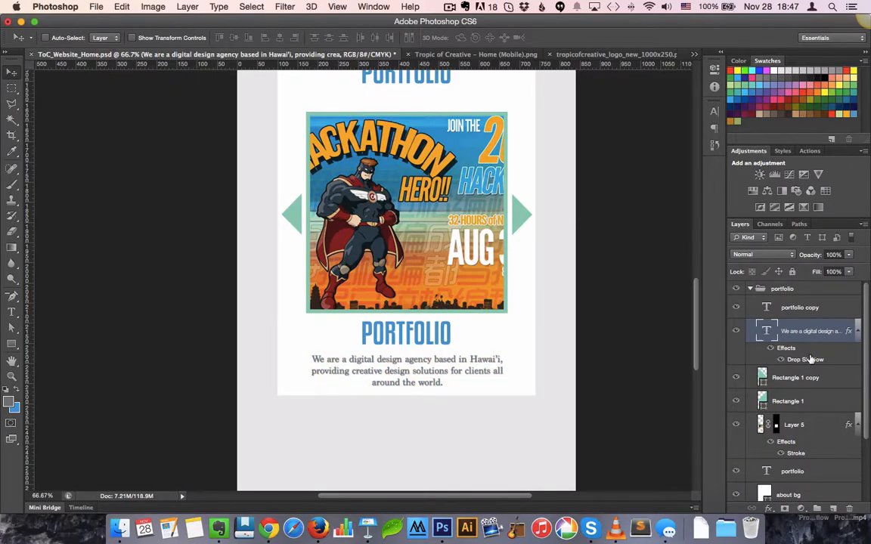
{"action": "left_click", "coordinate": [771, 349]}
{"action": "left_click_drag", "start_coordinate": [869, 467], "coordinate": [847, 510]}
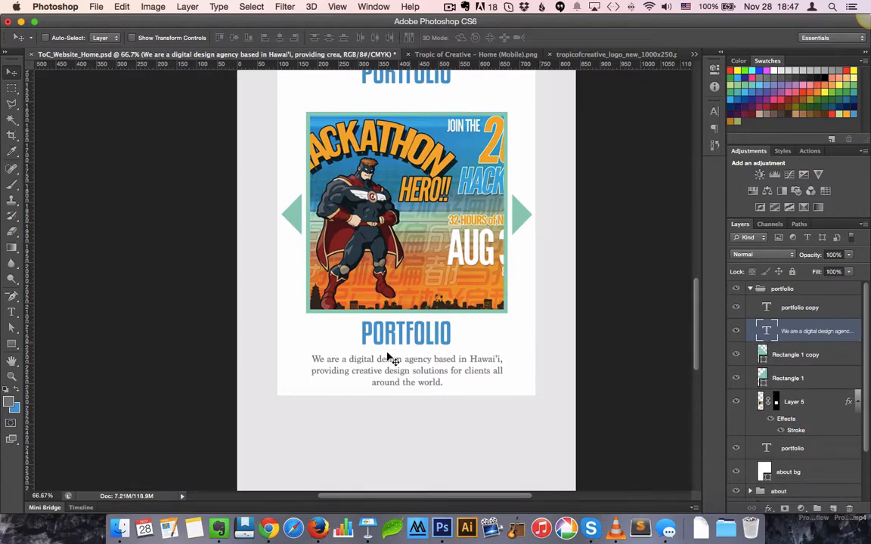
{"action": "key", "text": "t"}
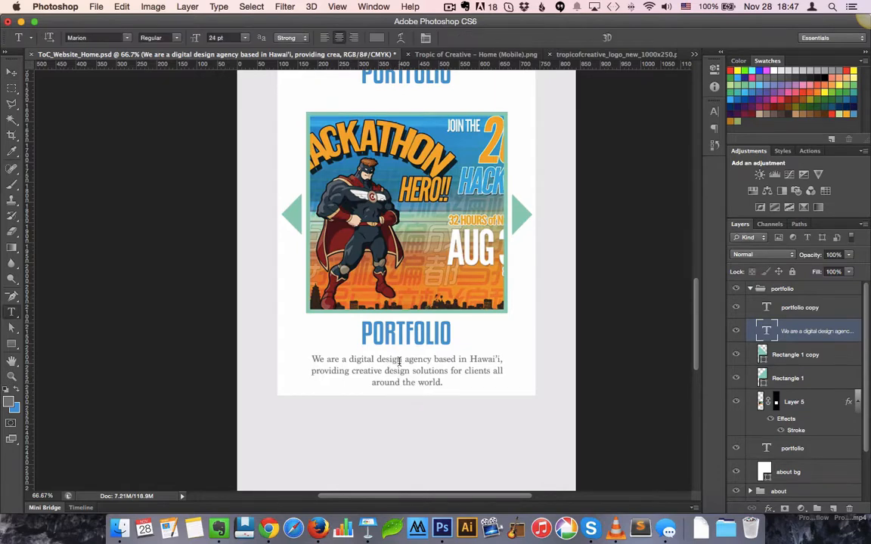
{"action": "left_click", "coordinate": [400, 361]}
{"action": "key", "text": "super+a"}
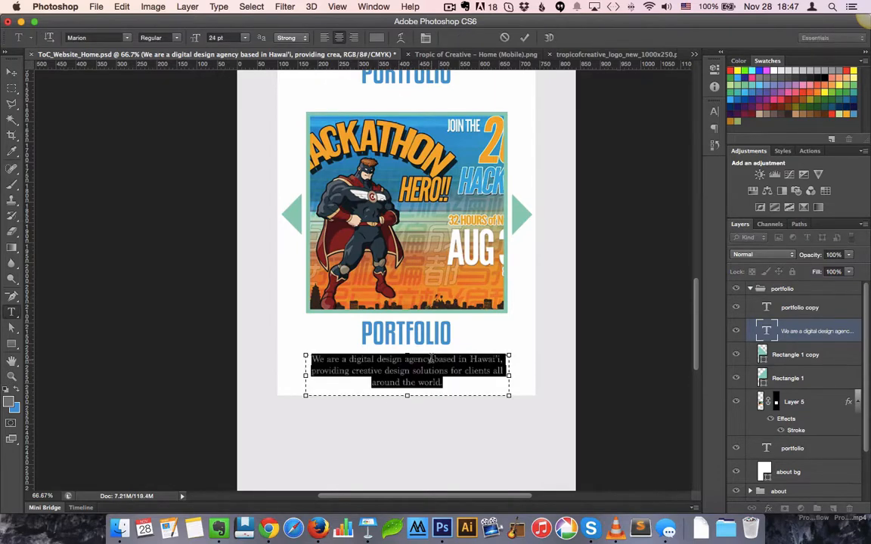
{"action": "left_click", "coordinate": [12, 74]}
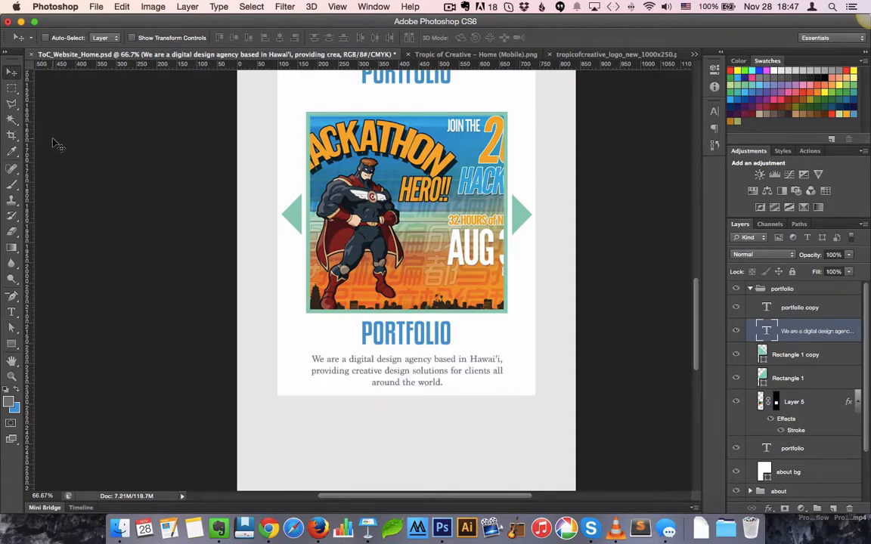
Replace the text of the duplicated PORTFOLIO heading below the hackathon image with HACKATHON POSTER.
{"action": "double_click", "coordinate": [441, 325]}
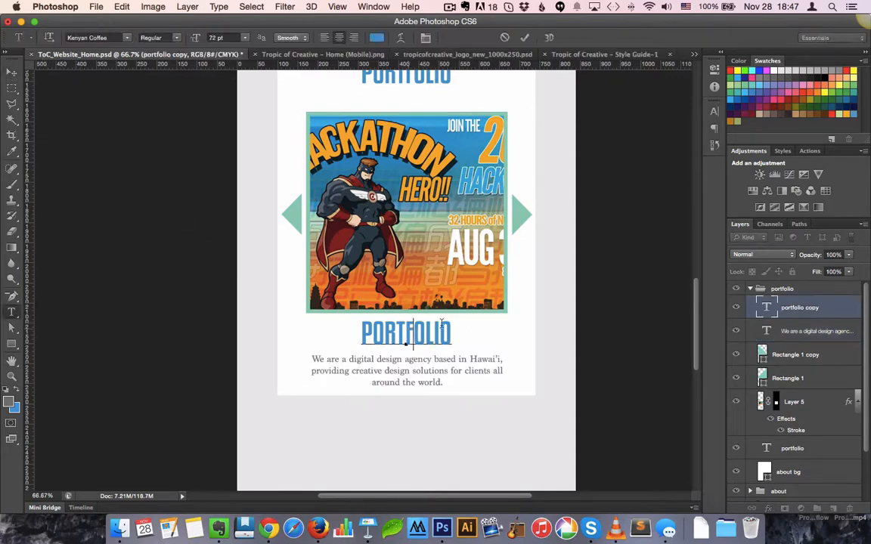
{"action": "key", "text": "super+a"}
{"action": "type", "text": "PROJECT TITLE"}
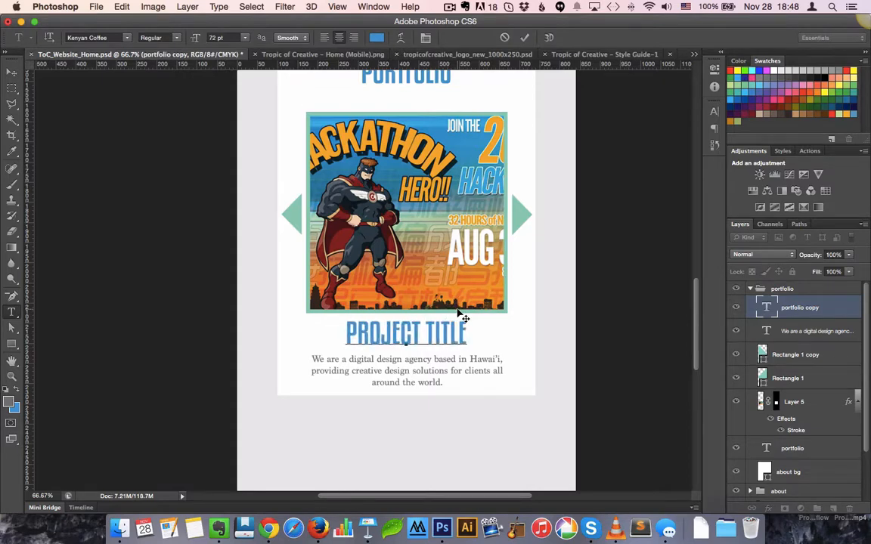
{"action": "key", "text": "super+a"}
{"action": "type", "text": "H"}
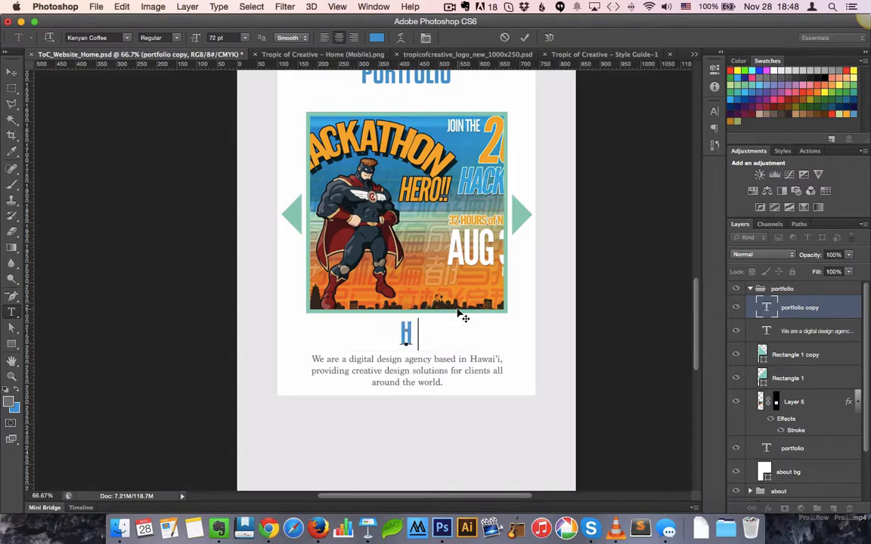
{"action": "type", "text": "ACKATHON POSTER"}
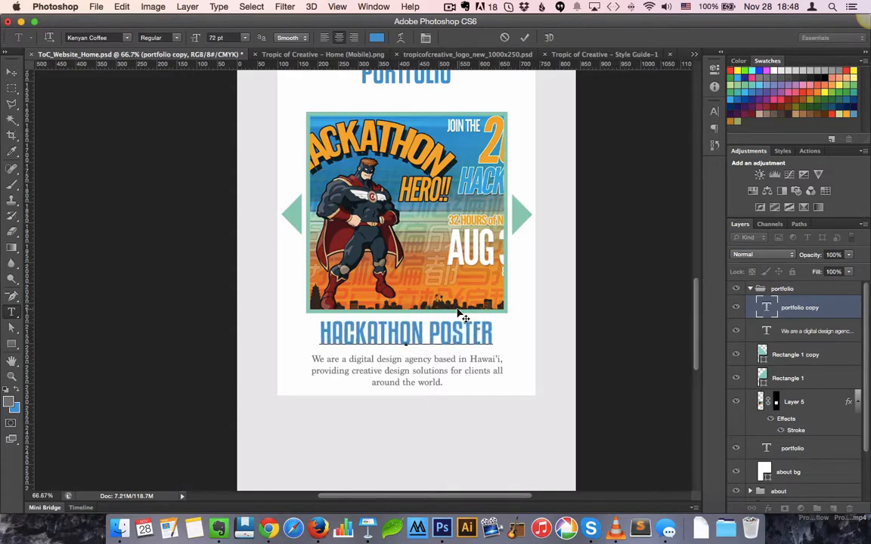
Set the whole HACKATHON POSTER title to a font size of 36 pt.
{"action": "key", "text": "super+a"}
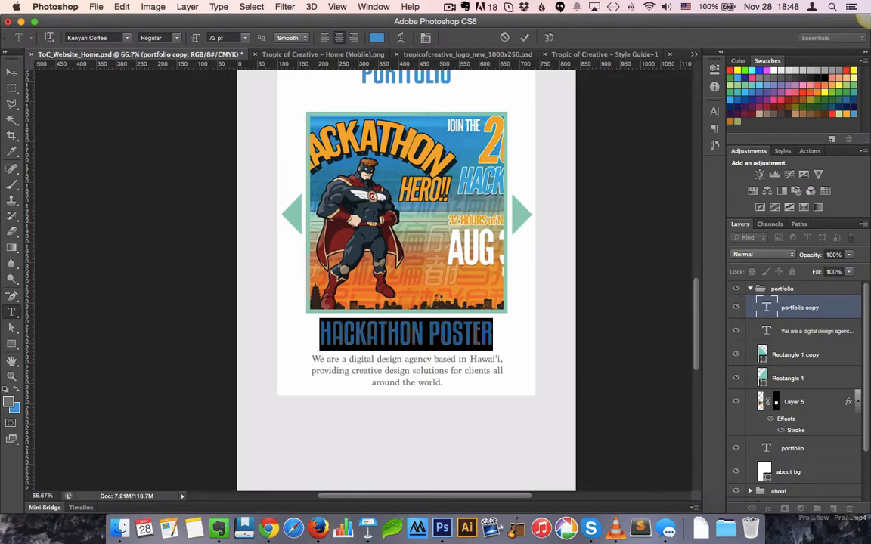
{"action": "left_click", "coordinate": [246, 38]}
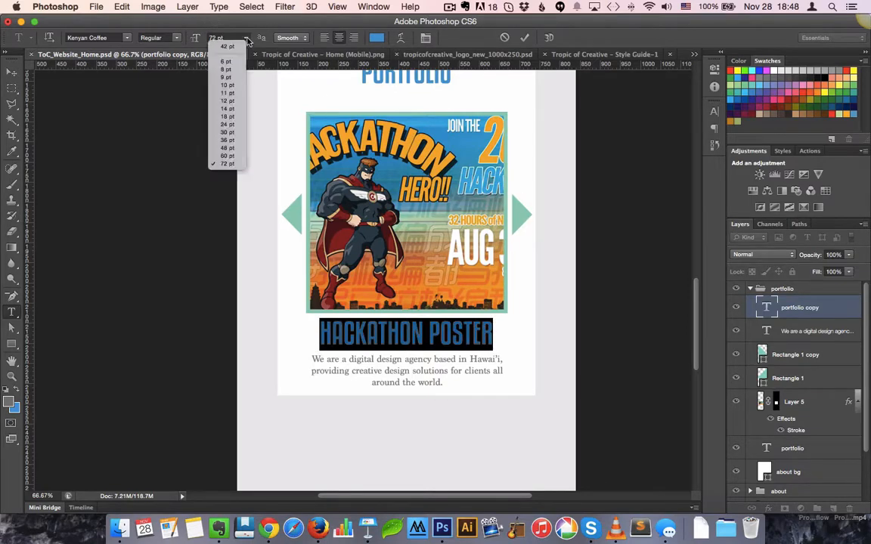
{"action": "left_click", "coordinate": [227, 139]}
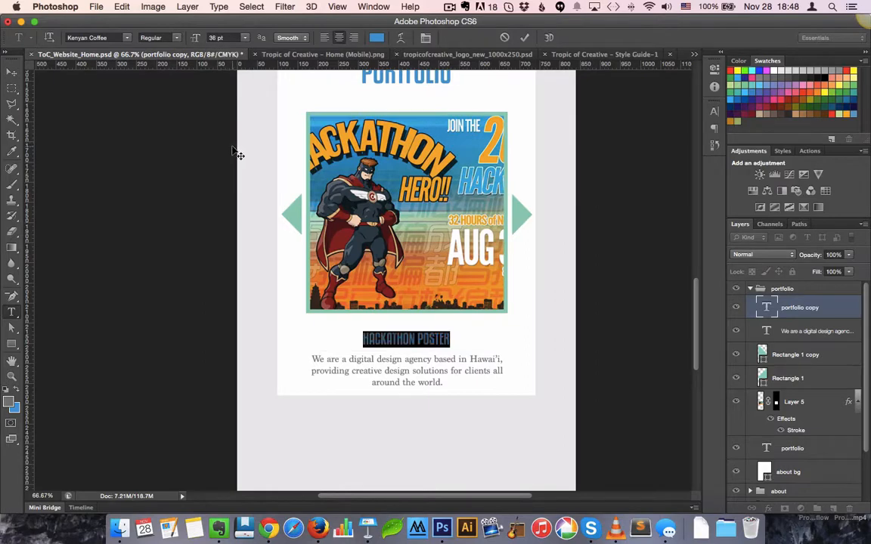
{"action": "left_click", "coordinate": [13, 73]}
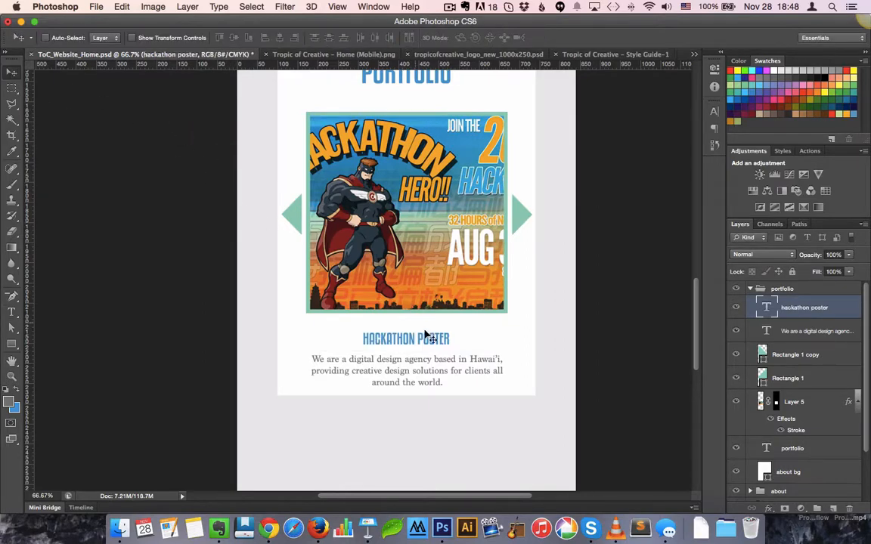
Move the HACKATHON POSTER title up beneath the hackathon image, leaving a small gap below the green border.
{"action": "left_click_drag", "start_coordinate": [418, 338], "coordinate": [406, 322]}
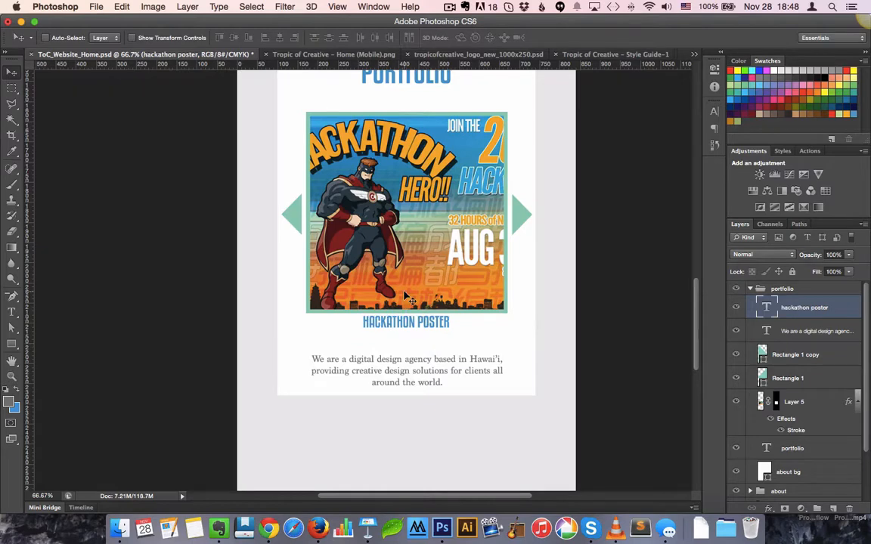
{"action": "key", "text": "Up"}
{"action": "key", "text": "Up"}
{"action": "key", "text": "Up"}
{"action": "key", "text": "Up"}
{"action": "key", "text": "Up"}
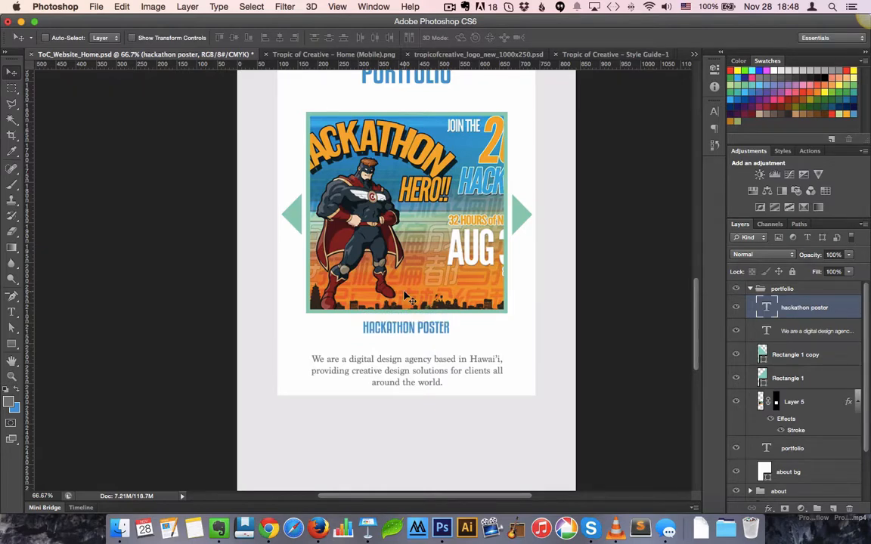
{"action": "key", "text": "shift+Down"}
{"action": "key", "text": "shift+Down"}
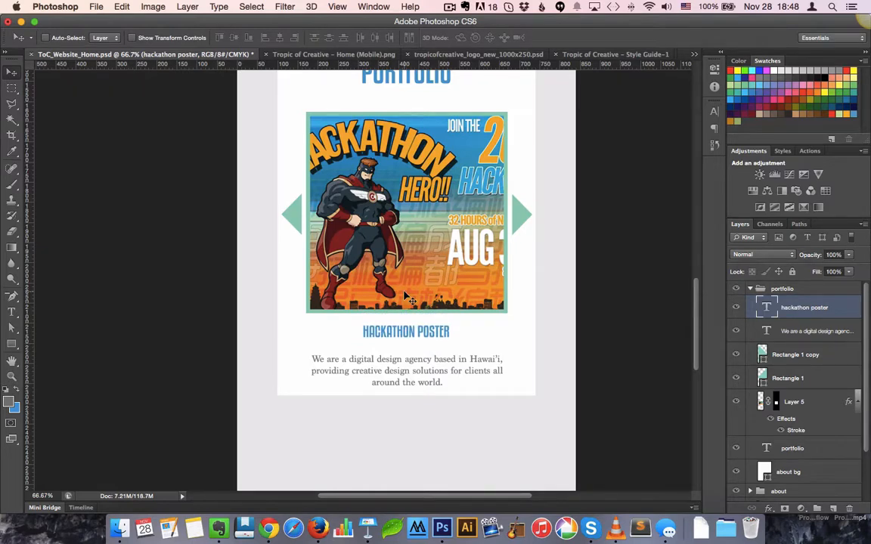
Move the description paragraph up closer to the HACKATHON POSTER title, keeping a small gap between them.
{"action": "left_click", "coordinate": [791, 335]}
{"action": "key", "text": "shift+Up"}
{"action": "key", "text": "shift+Up"}
{"action": "key", "text": "shift+Up"}
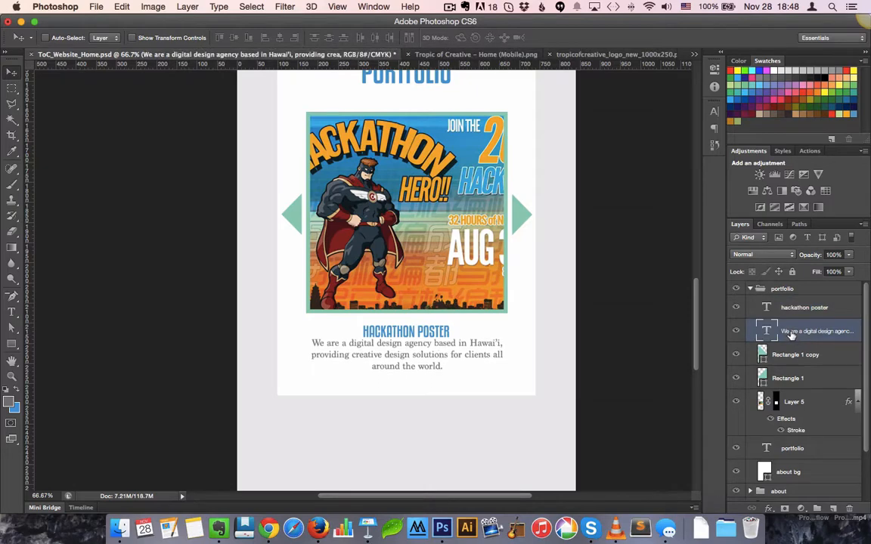
{"action": "key", "text": "shift+Down"}
{"action": "key", "text": "shift+Down"}
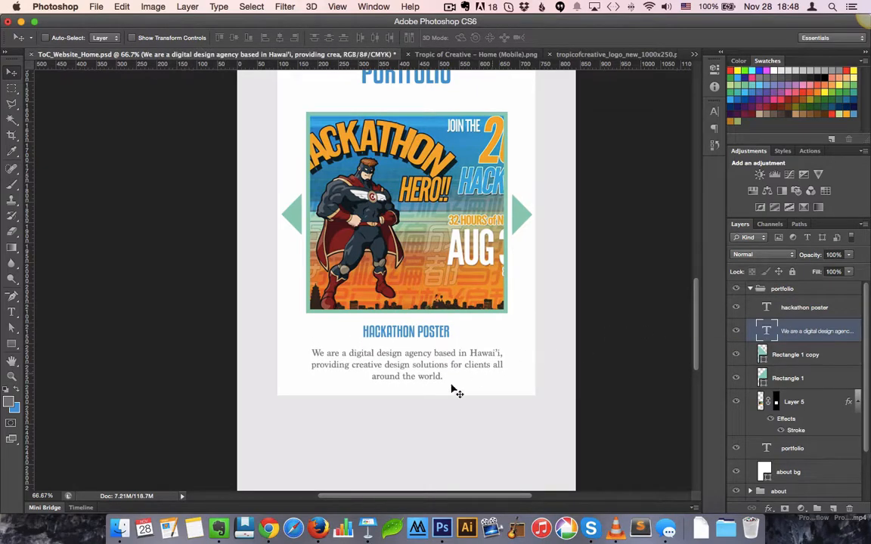
Rename the white background shape layer in the portfolio group as portfolio bg.
{"action": "left_click_drag", "start_coordinate": [487, 292], "coordinate": [512, 330]}
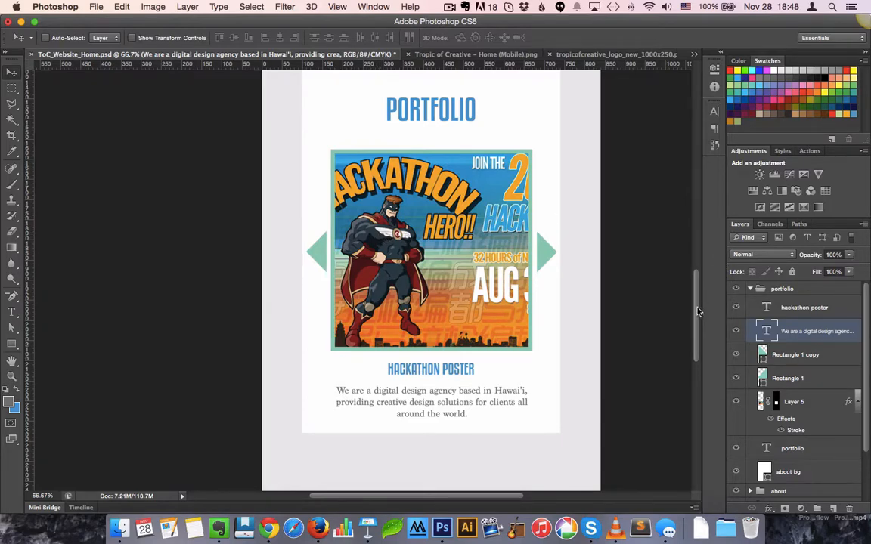
{"action": "mouse_move", "coordinate": [698, 311]}
{"action": "left_mouse_down"}
{"action": "mouse_move", "coordinate": [675, 209]}
{"action": "mouse_move", "coordinate": [690, 275]}
{"action": "mouse_move", "coordinate": [673, 295]}
{"action": "mouse_move", "coordinate": [697, 284]}
{"action": "mouse_move", "coordinate": [697, 312]}
{"action": "mouse_move", "coordinate": [697, 274]}
{"action": "mouse_move", "coordinate": [700, 308]}
{"action": "left_mouse_up"}
{"action": "left_click", "coordinate": [800, 472]}
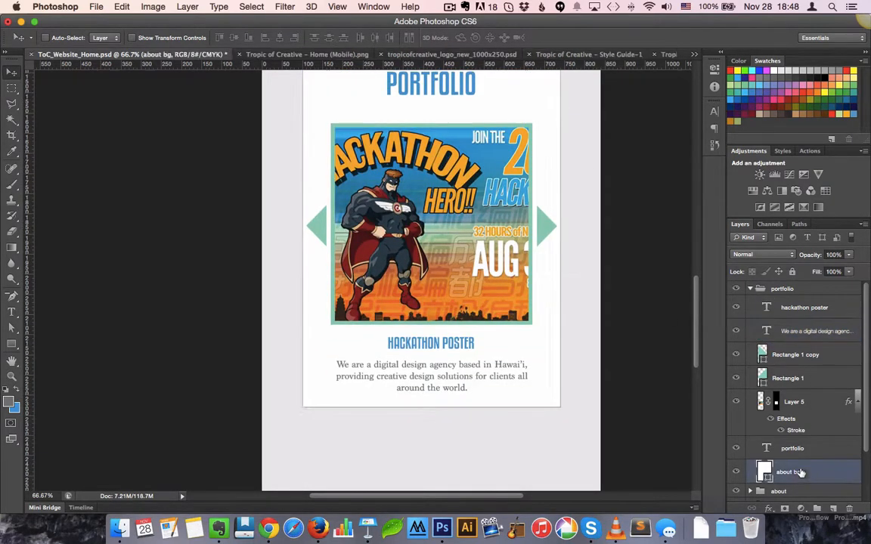
{"action": "double_click", "coordinate": [790, 473]}
{"action": "type", "text": "portfolio bg"}
{"action": "key", "text": "Return"}
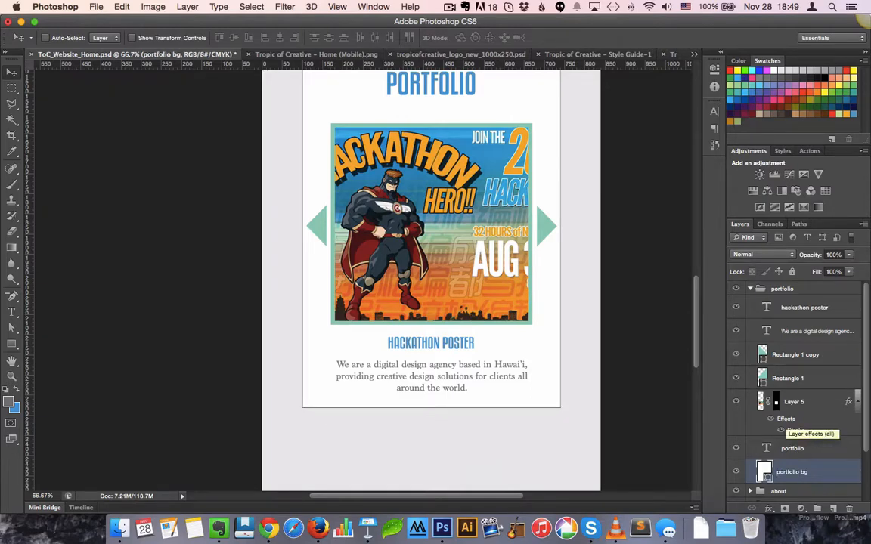
Rename the two slider arrow layers as left arrow and right arrow, and collapse the portfolio group.
{"action": "left_click", "coordinate": [792, 379]}
{"action": "double_click", "coordinate": [792, 378]}
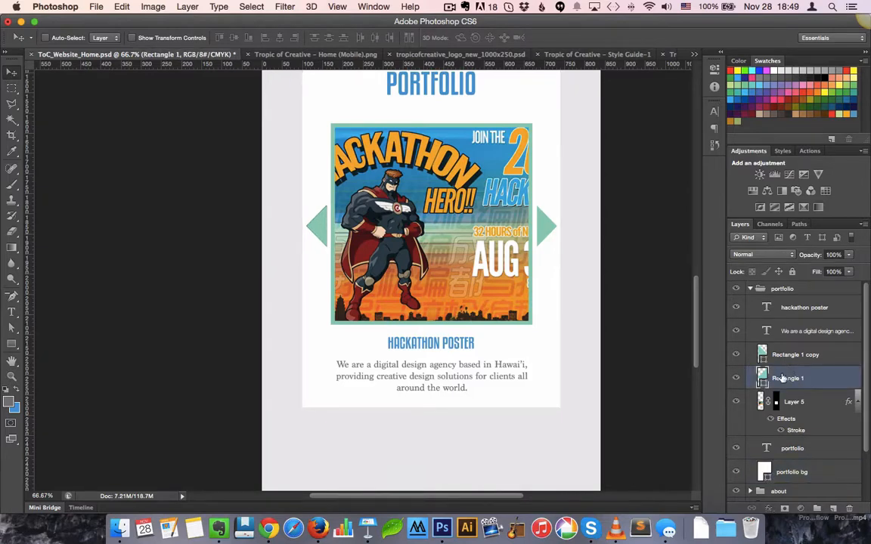
{"action": "type", "text": "left arrow"}
{"action": "key", "text": "Return"}
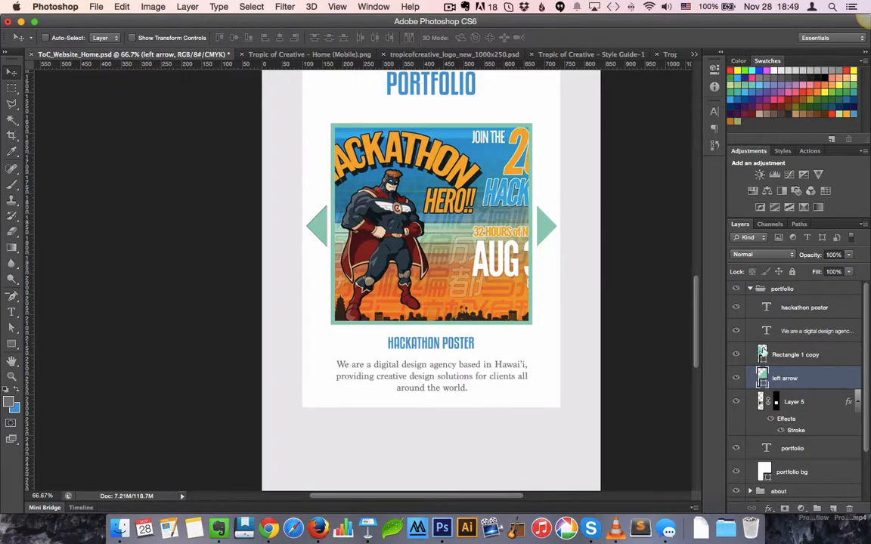
{"action": "double_click", "coordinate": [780, 356]}
{"action": "type", "text": "rig"}
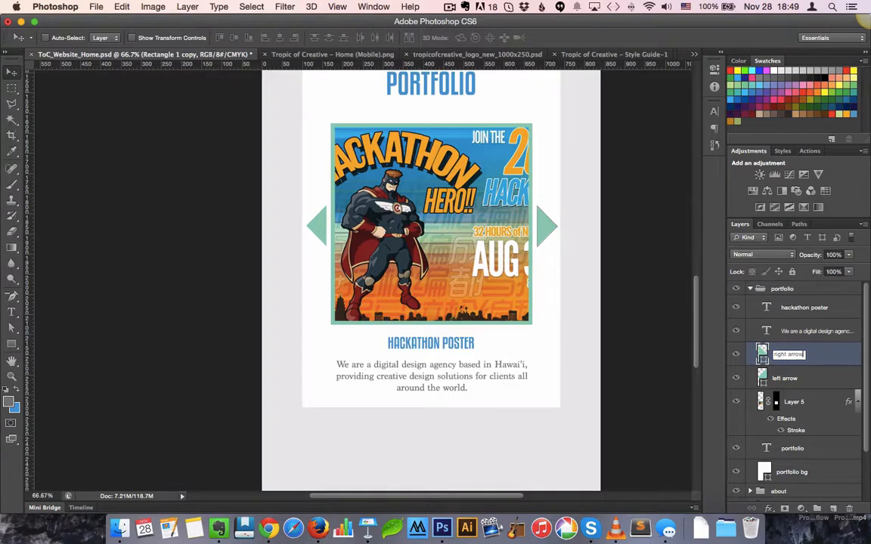
{"action": "type", "text": "ht arrow"}
{"action": "key", "text": "Return"}
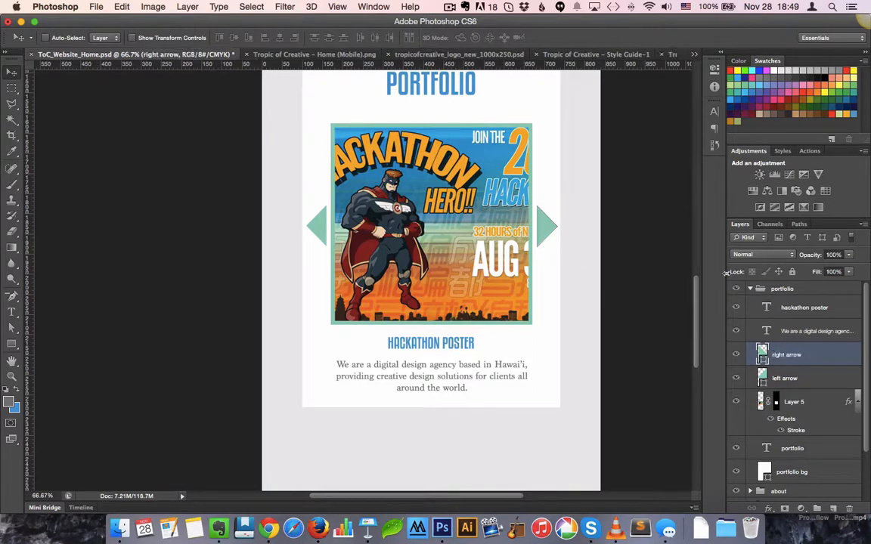
{"action": "left_click", "coordinate": [749, 290]}
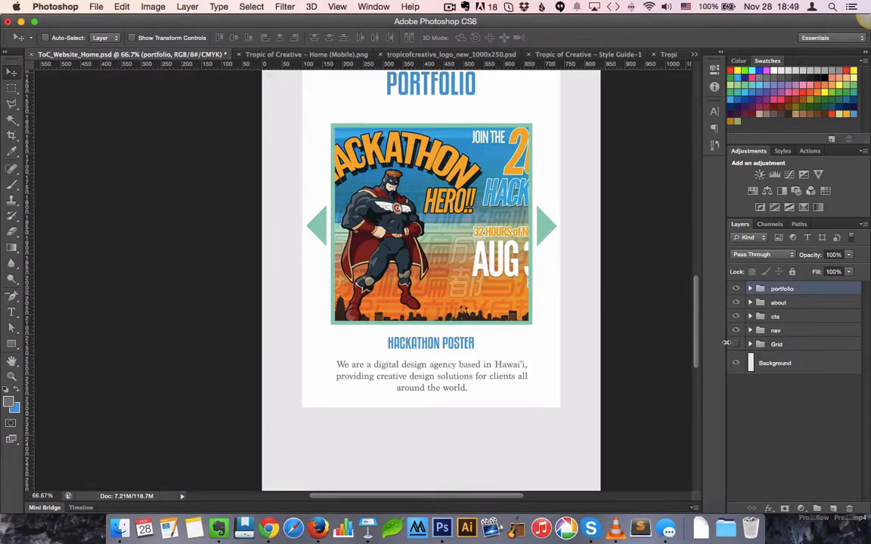
{"action": "left_click_drag", "start_coordinate": [474, 227], "coordinate": [463, 250]}
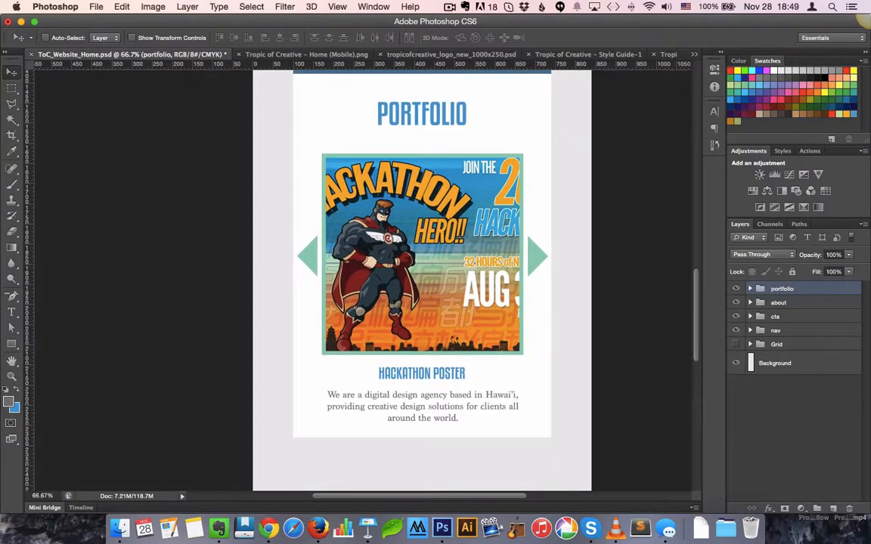